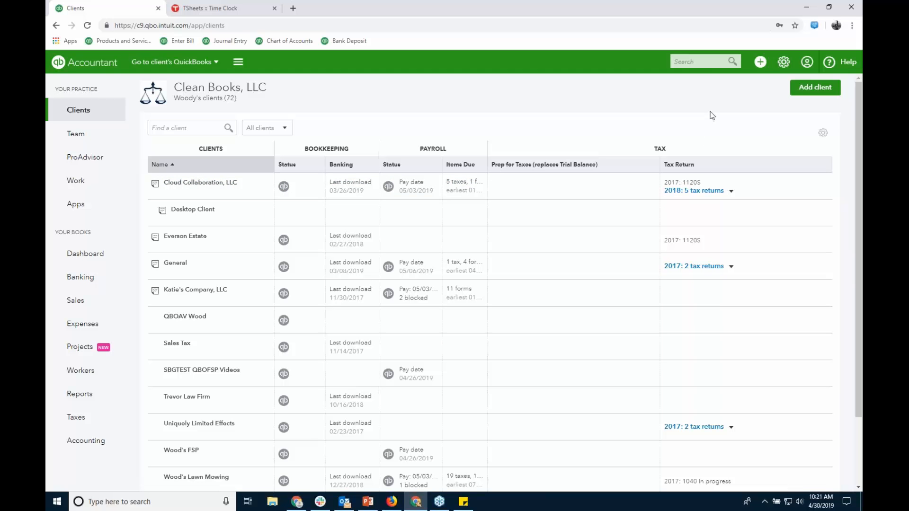
Open the Cloud Collaboration, LLC client, view its bookkeeping overview and shared documents, and dismiss the shared documents notice
left_click(215, 184)
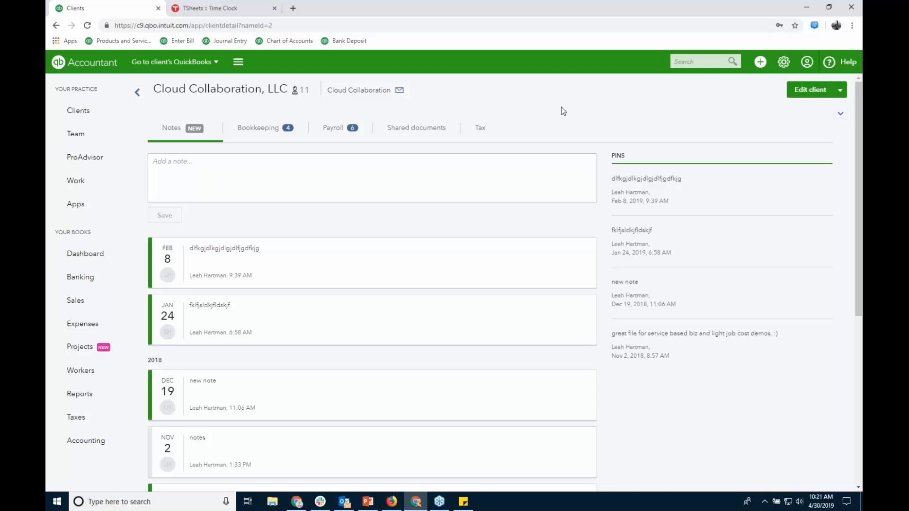
left_click(270, 133)
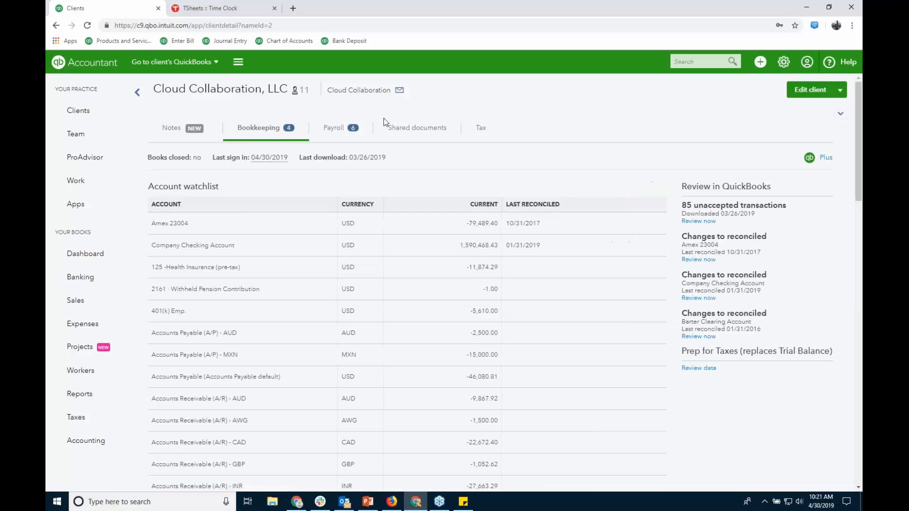
left_click(412, 133)
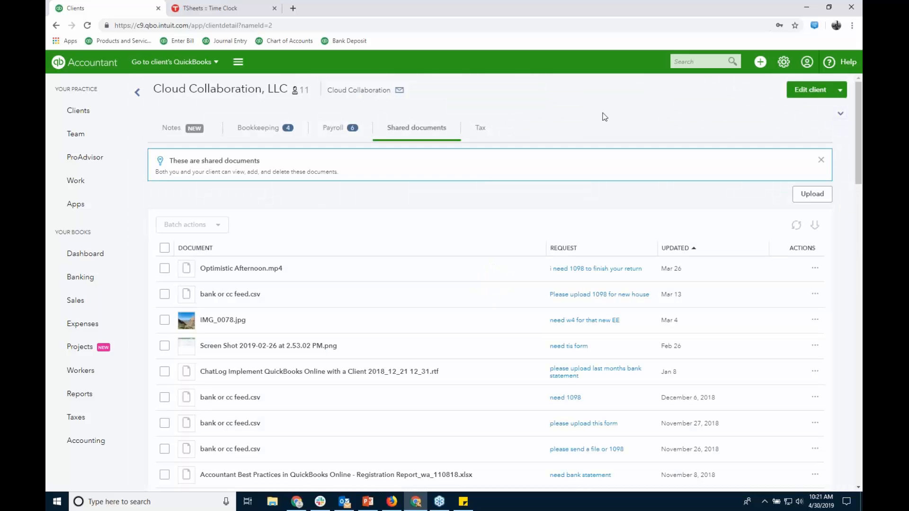
left_click(820, 159)
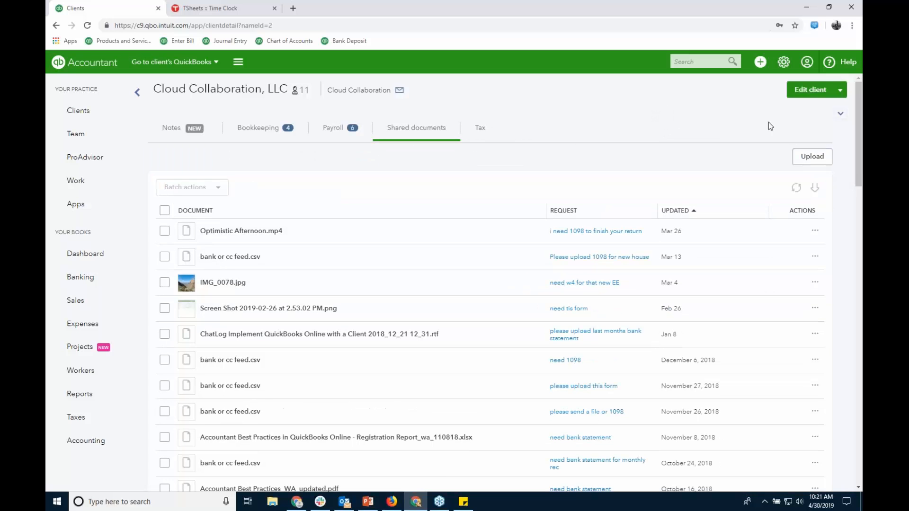
View the additional client actions and the client's editable contact information, leaving the form without saving
left_click(841, 93)
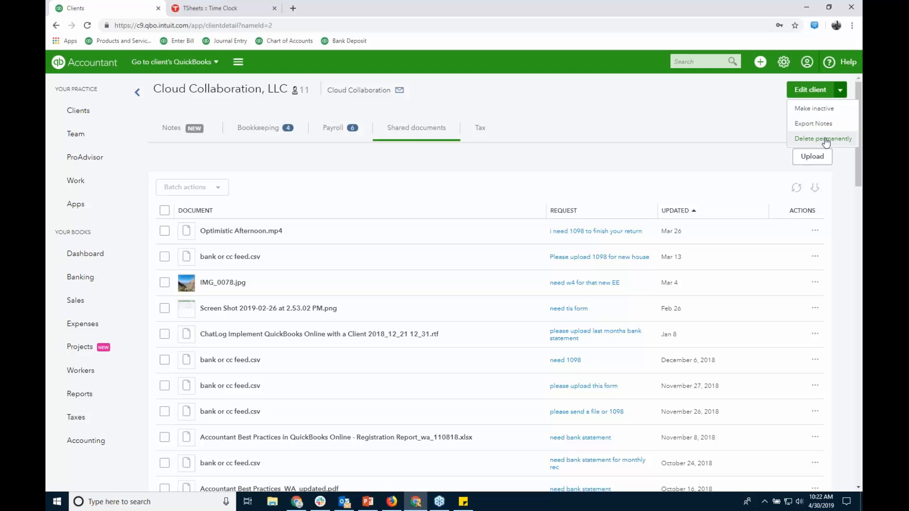
left_click(816, 93)
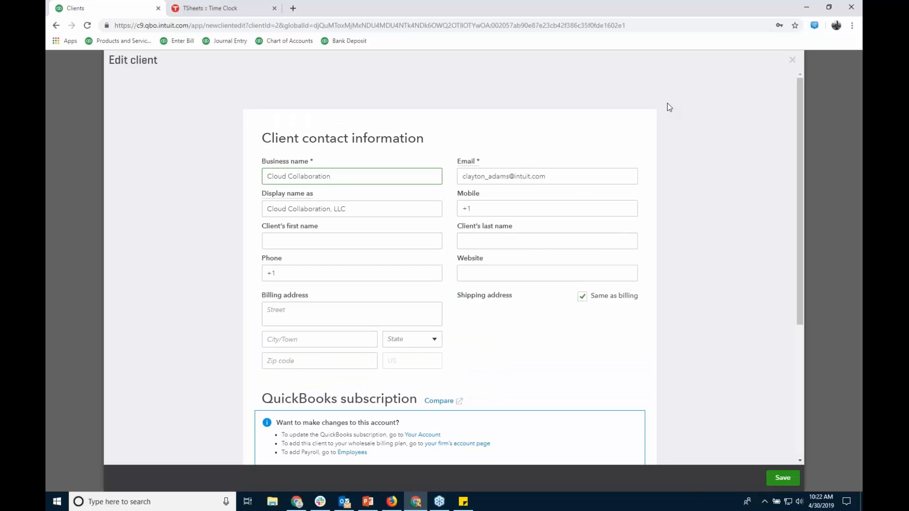
left_click(791, 66)
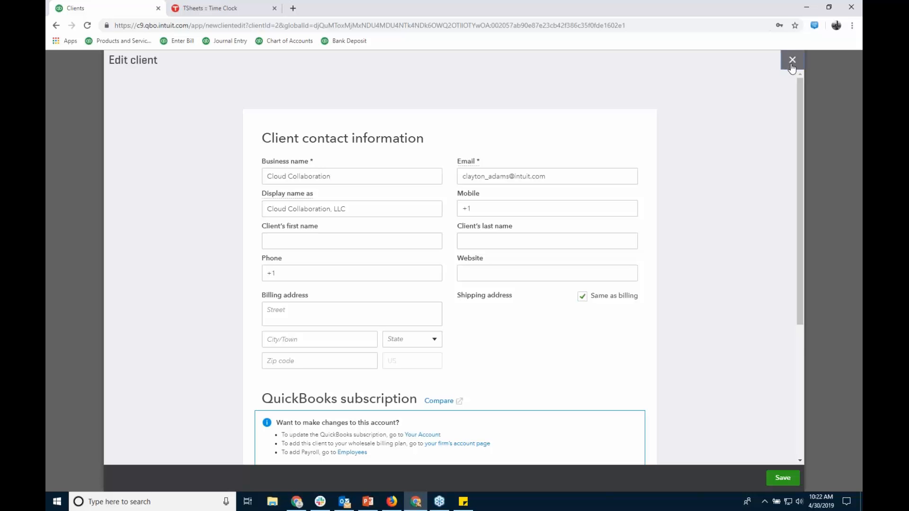
left_click(498, 284)
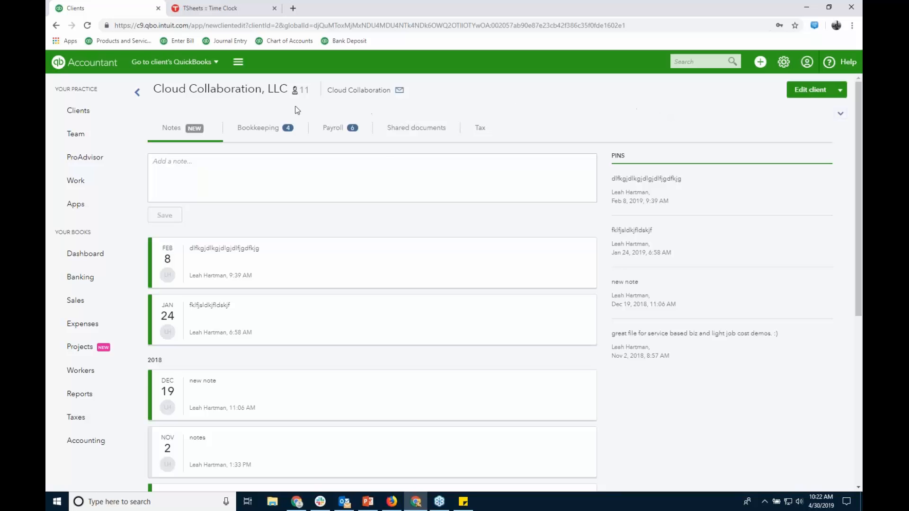
Check the client's user count and email contact, and return to the firm's client list to look through its clients
mouse_move(304, 91)
mouse_move(400, 94)
left_click(138, 95)
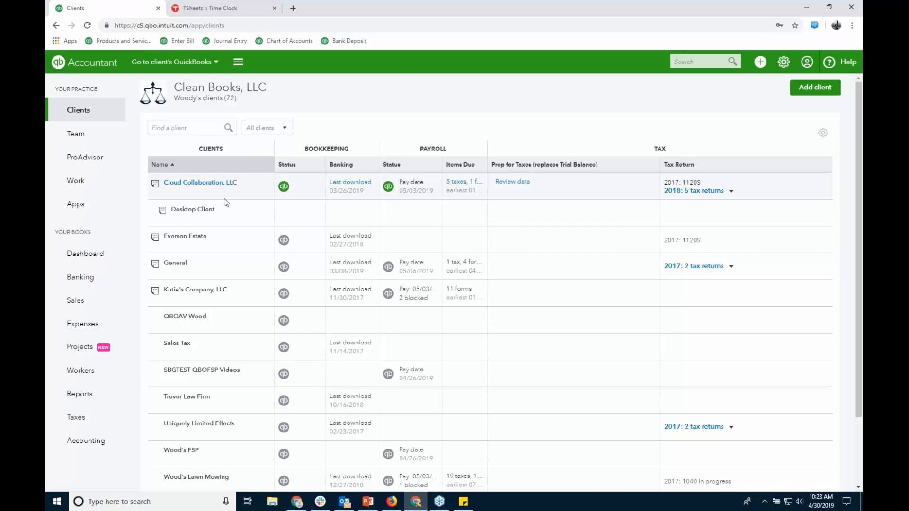
mouse_move(284, 193)
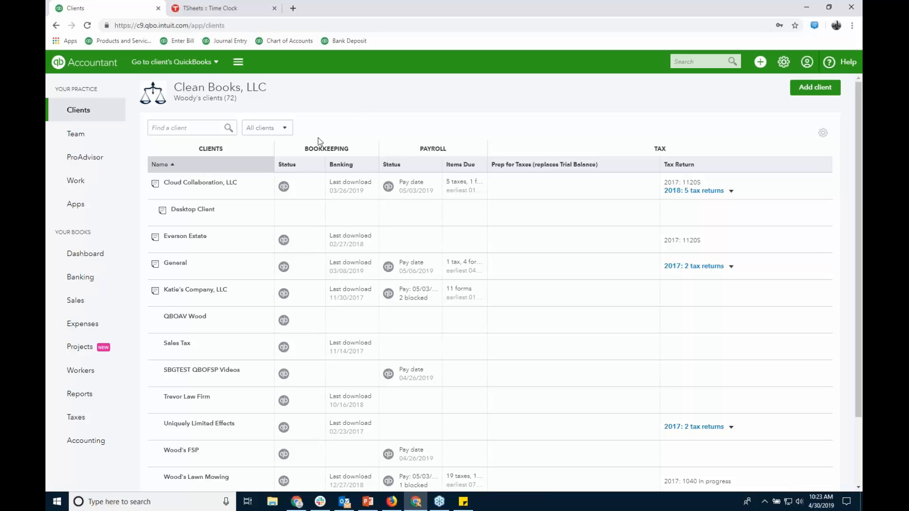
scroll(260, 203, "down", 1)
scroll(294, 343, "down", 2)
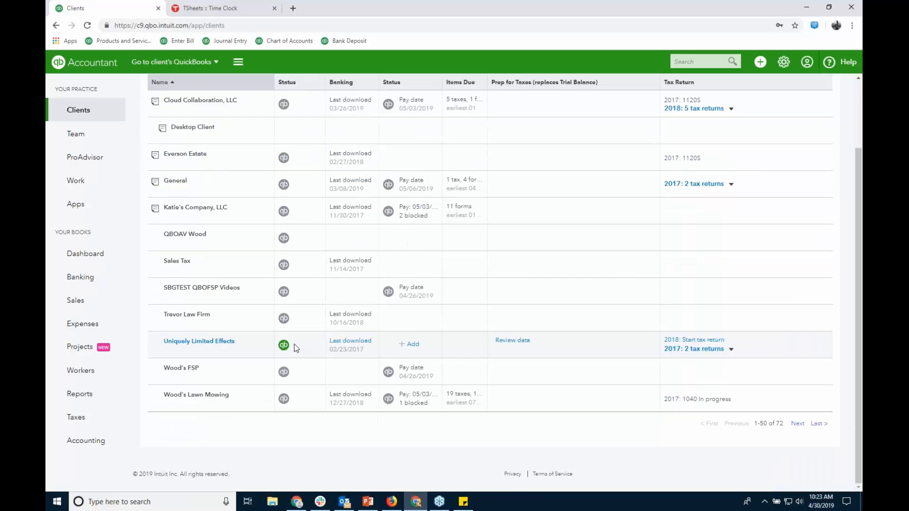
scroll(294, 343, "up", 3)
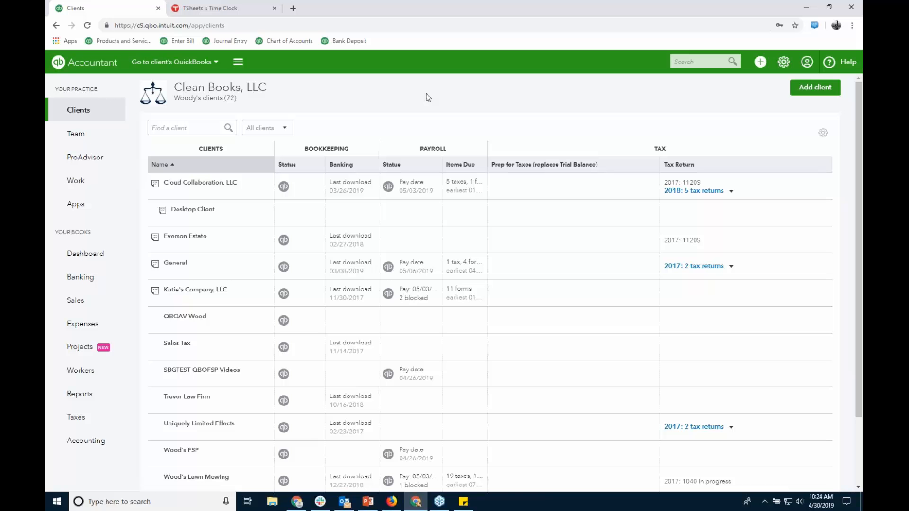
Open the first team member with Basic access and review which clients that member can access
left_click(75, 134)
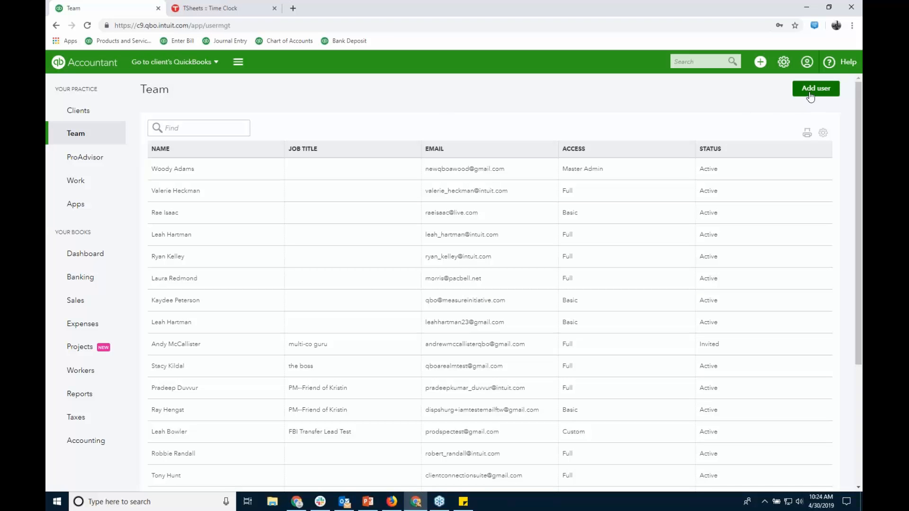
left_click(355, 212)
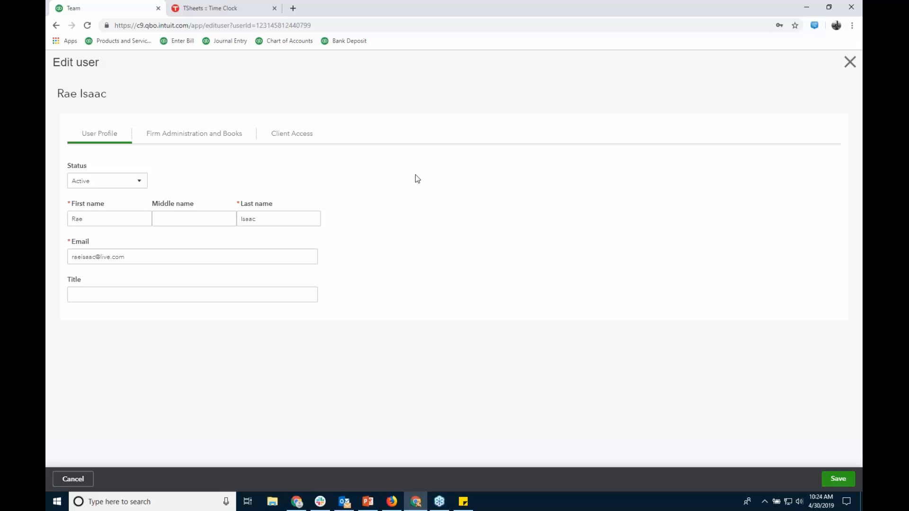
left_click(305, 134)
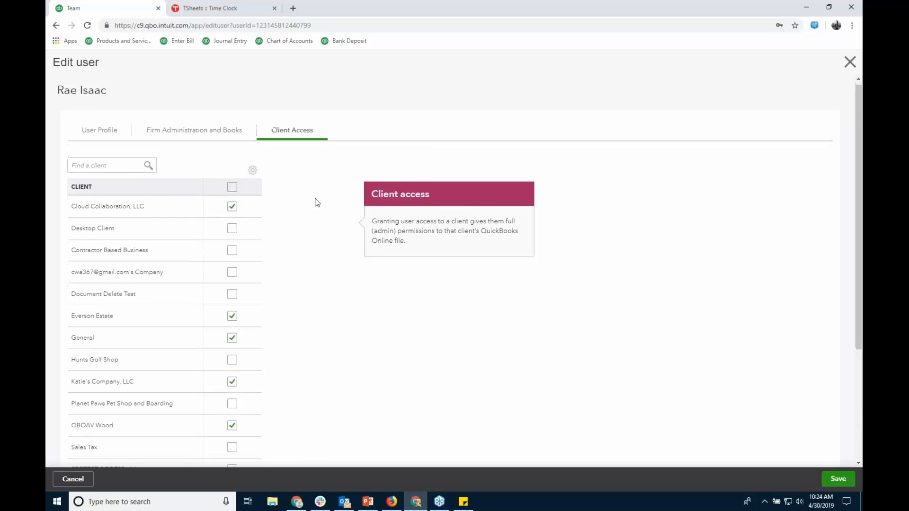
scroll(317, 204, "down", 2)
scroll(318, 202, "down", 1)
scroll(318, 200, "down", 1)
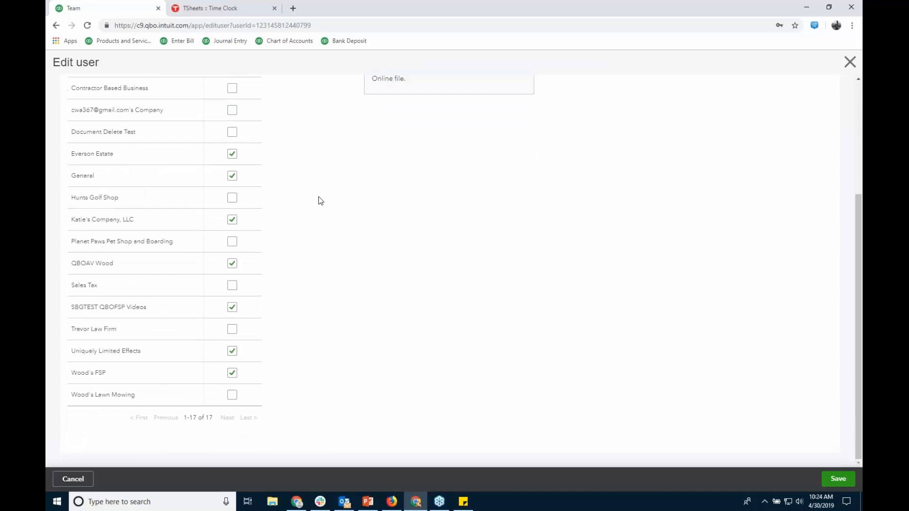
scroll(318, 201, "up", 3)
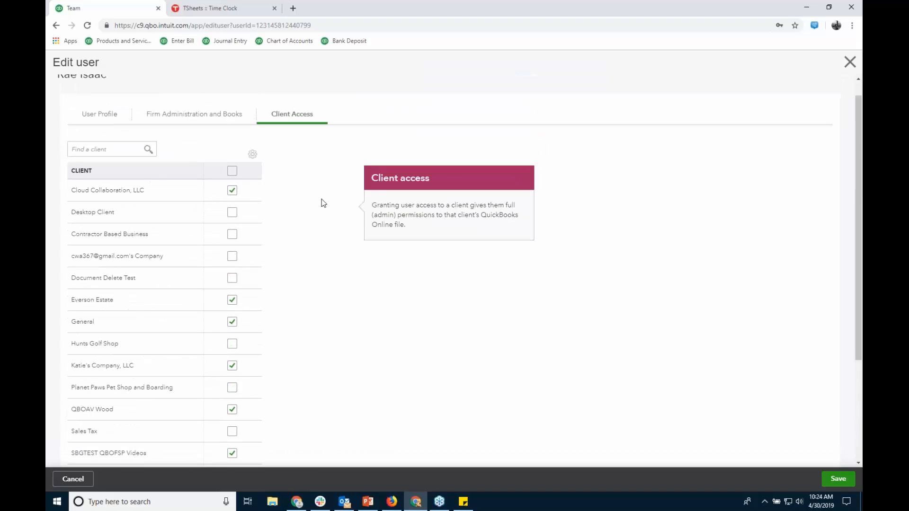
Review the team member's firm administration access levels, client access and profile, and leave the record without saving
left_click(212, 115)
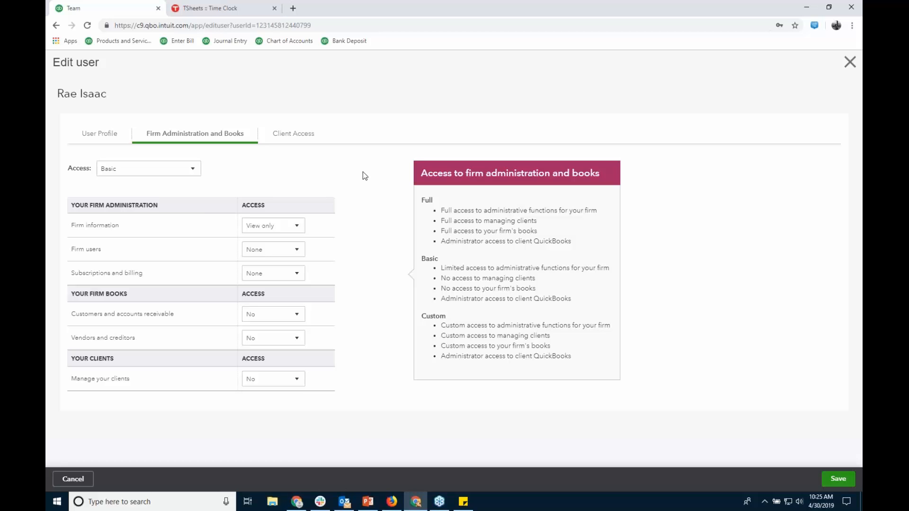
left_click(194, 169)
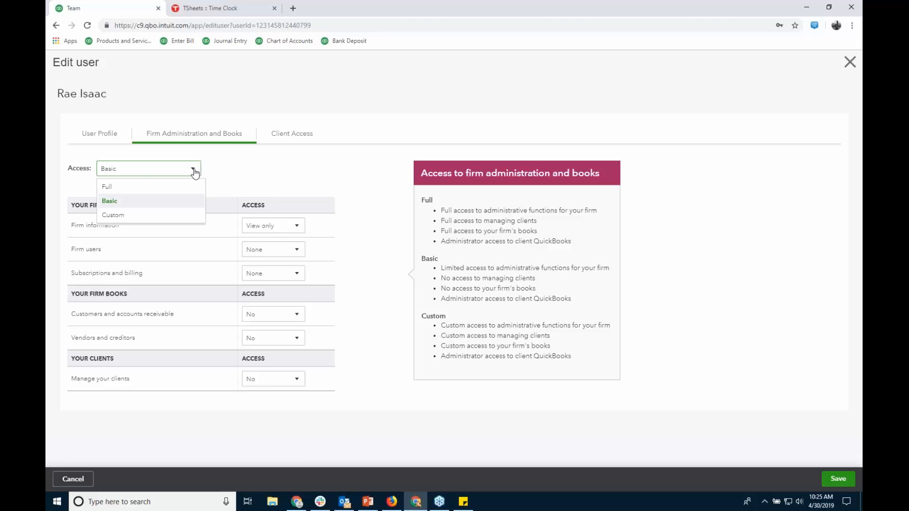
left_click(378, 169)
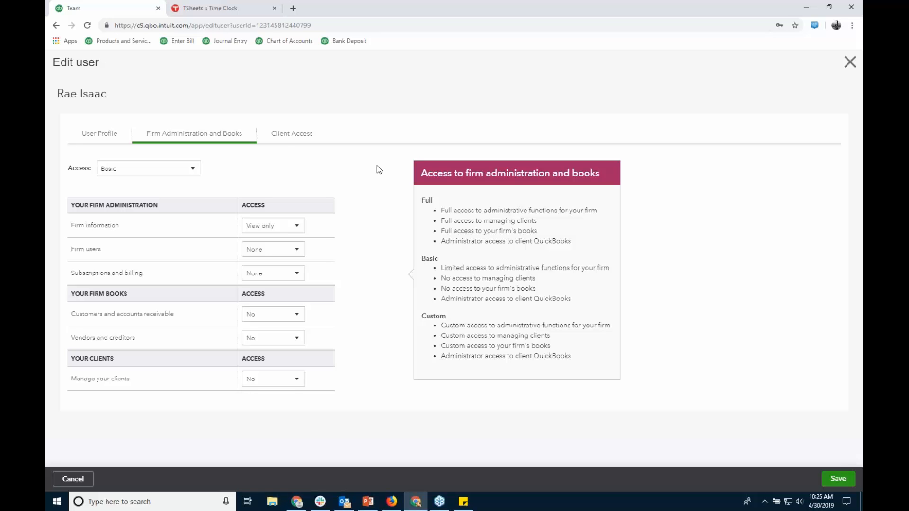
left_click(289, 134)
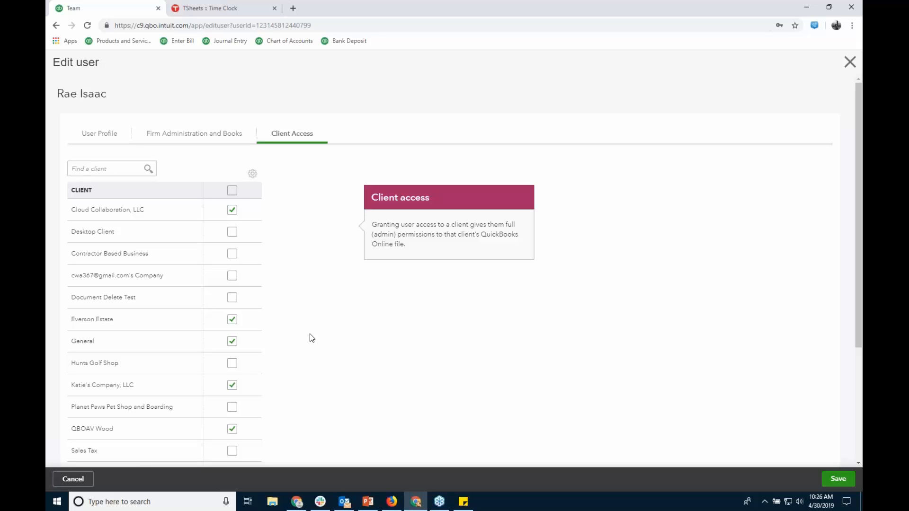
left_click(90, 135)
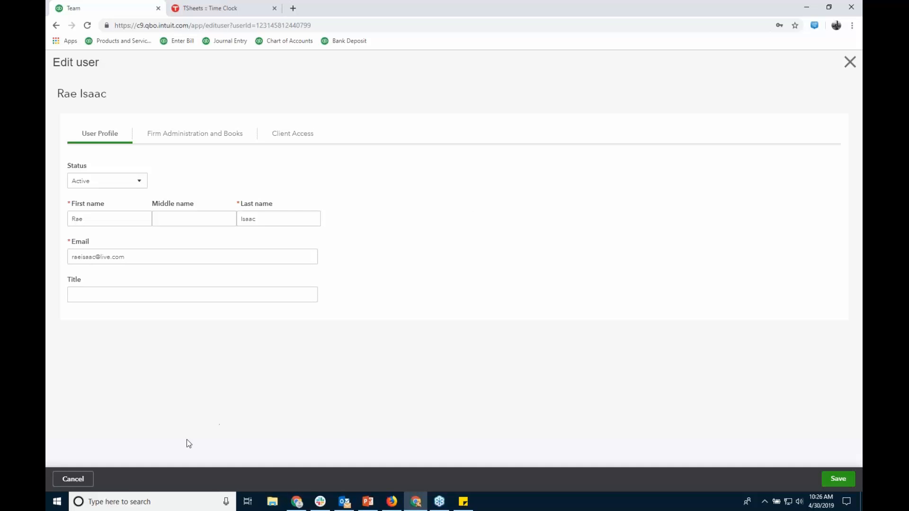
left_click(73, 479)
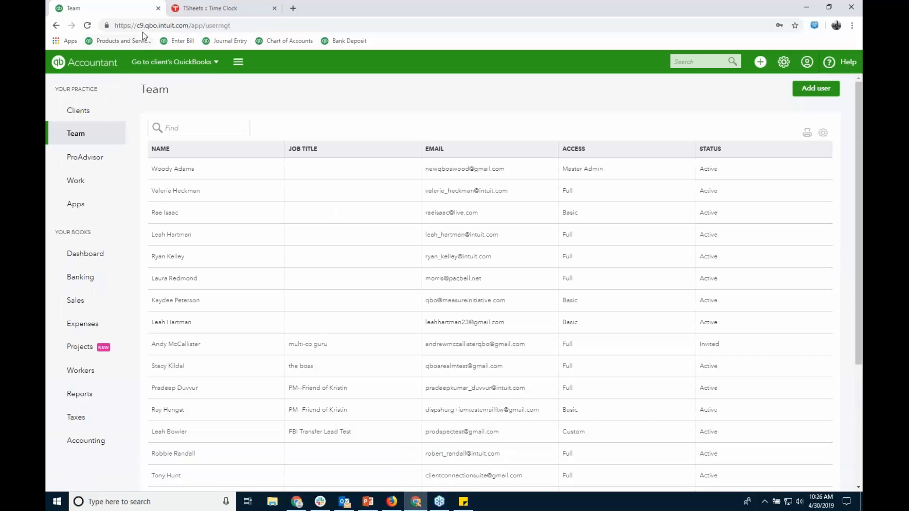
left_click_drag(144, 25, 189, 26)
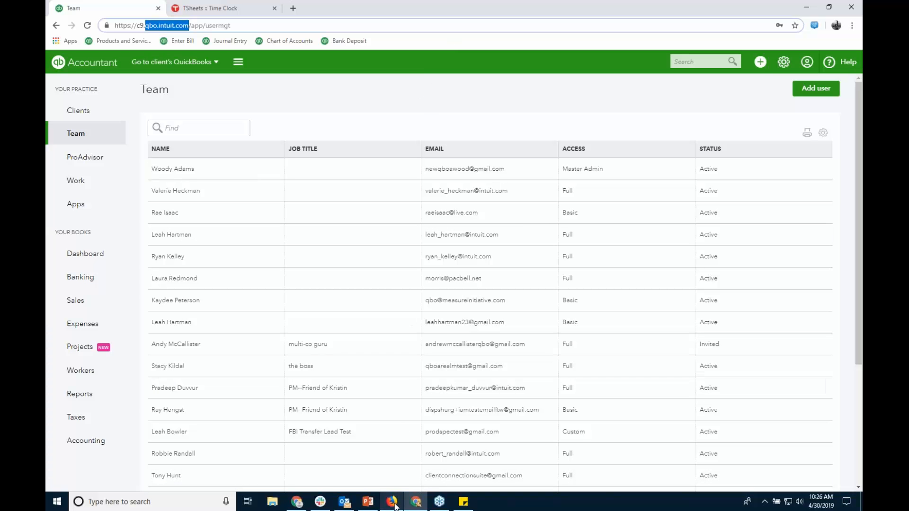
mouse_move(396, 506)
left_click(836, 26)
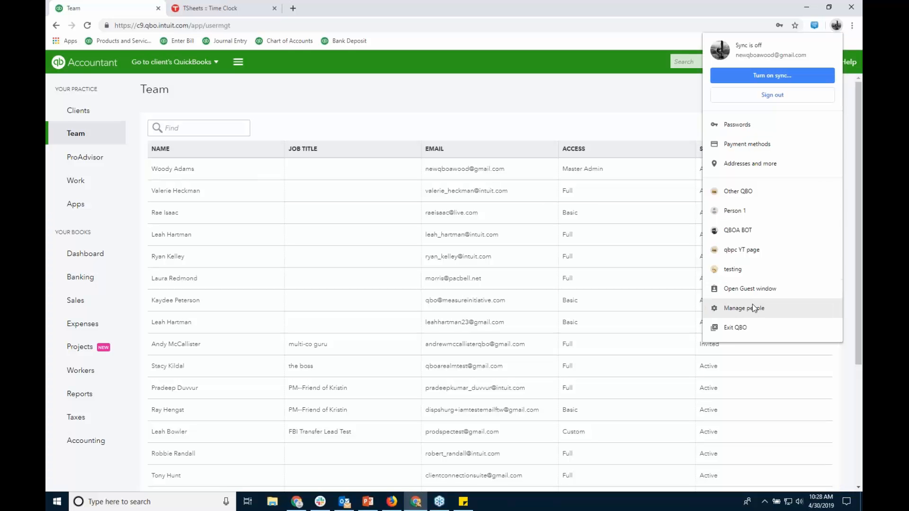
left_click(743, 308)
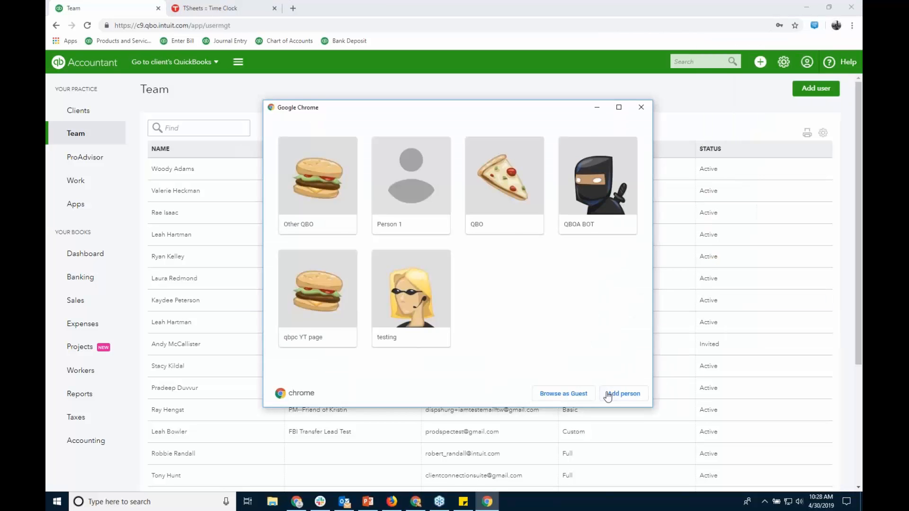
left_click(621, 394)
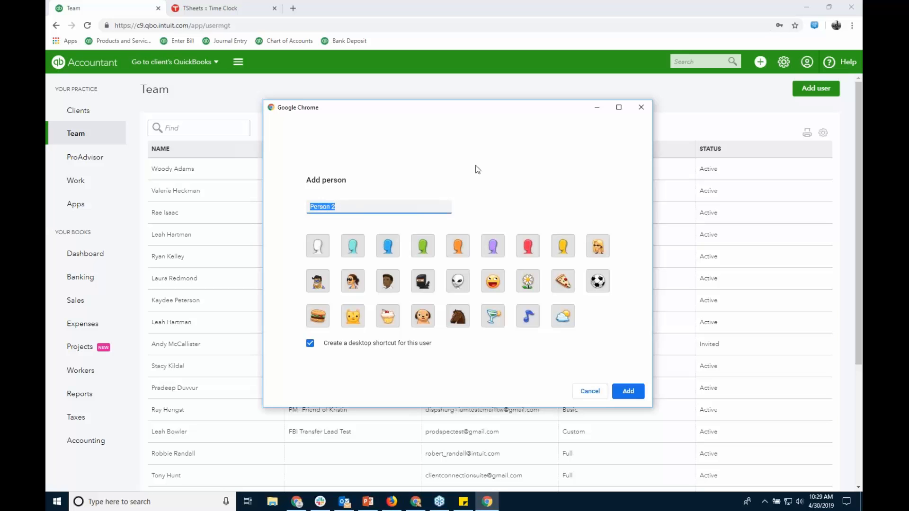
left_click(590, 391)
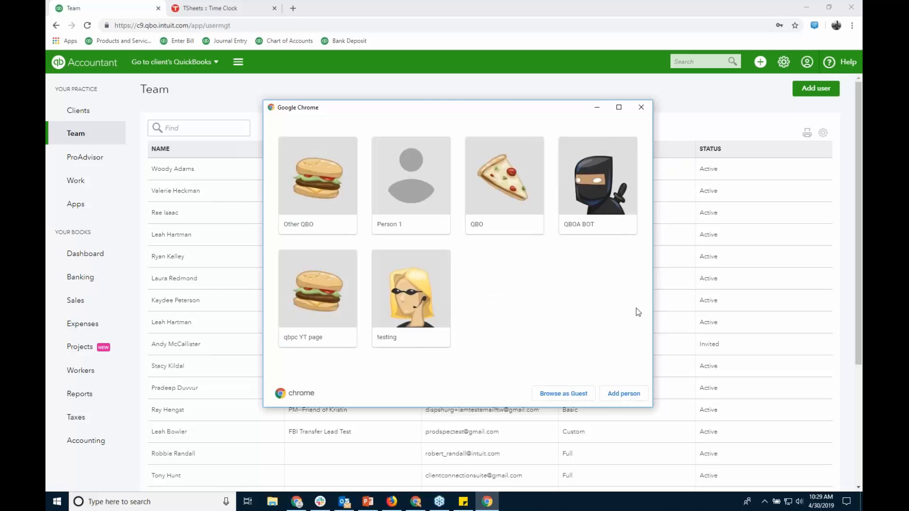
left_click(639, 110)
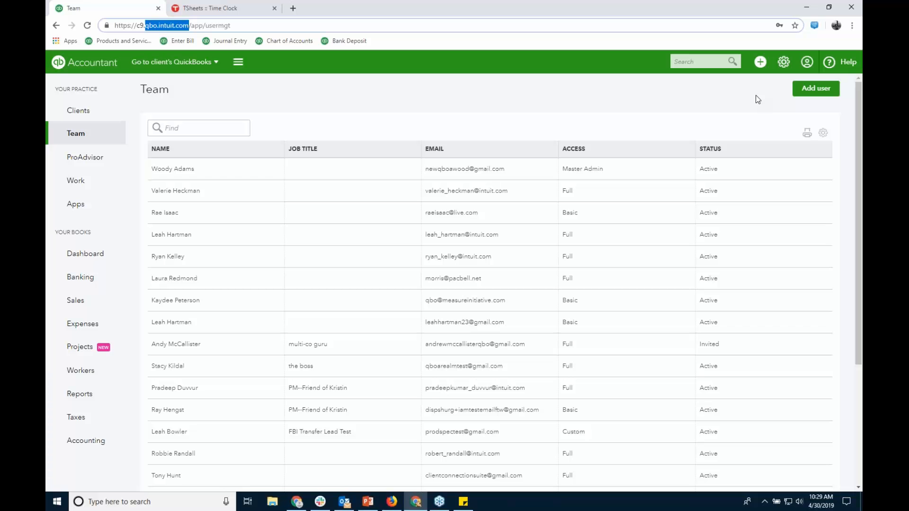
left_click(304, 507)
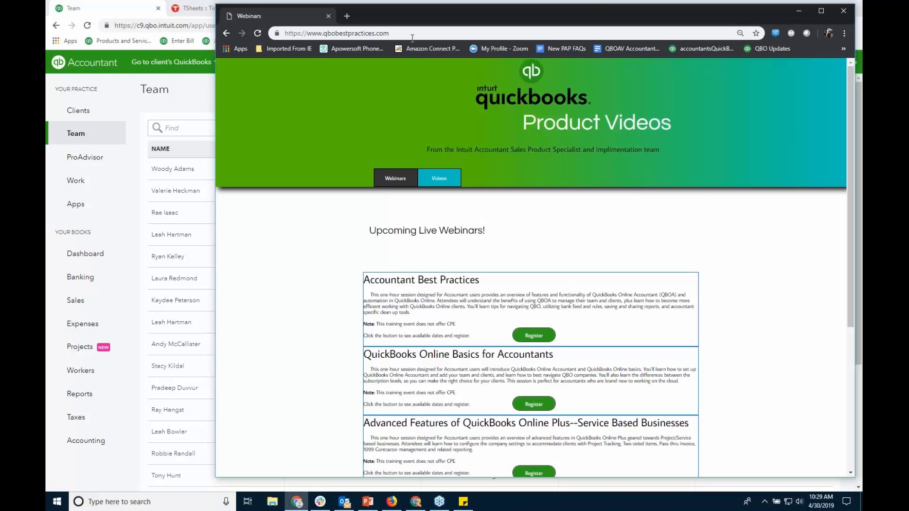
left_click(842, 49)
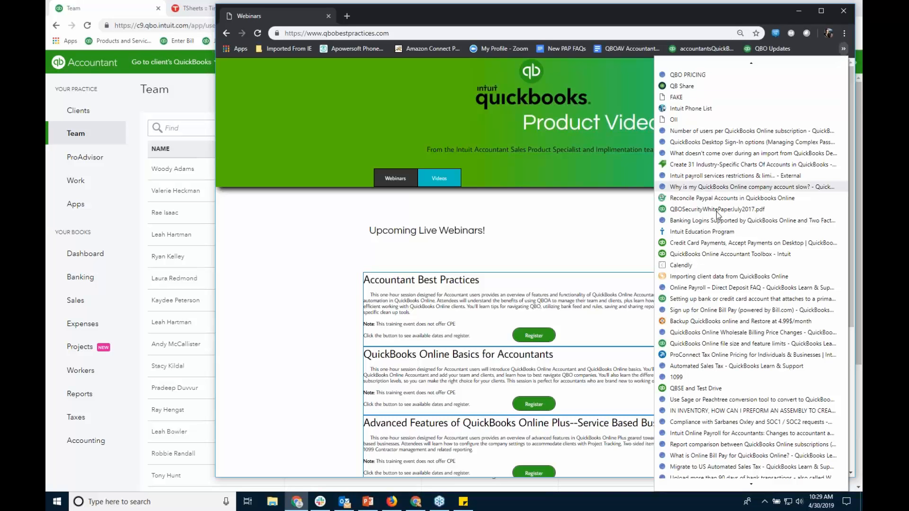
left_click(606, 223)
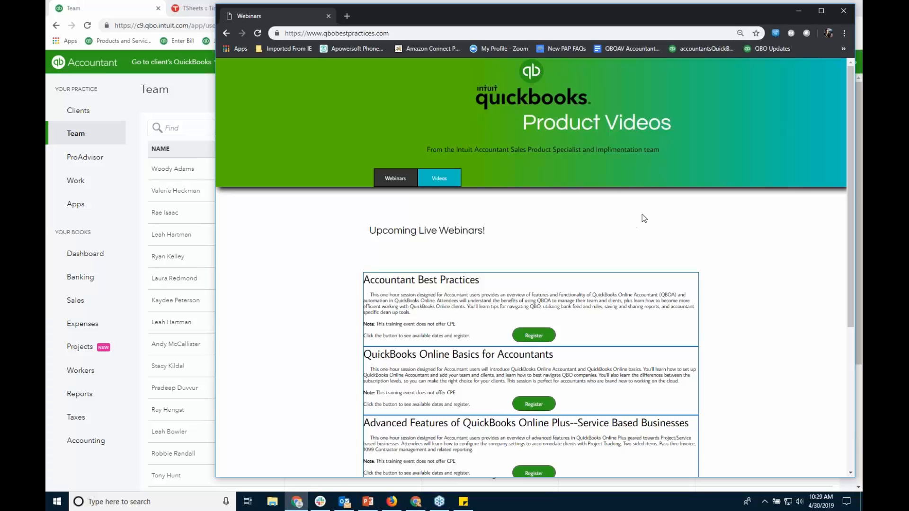
left_click(350, 33)
right_click(350, 34)
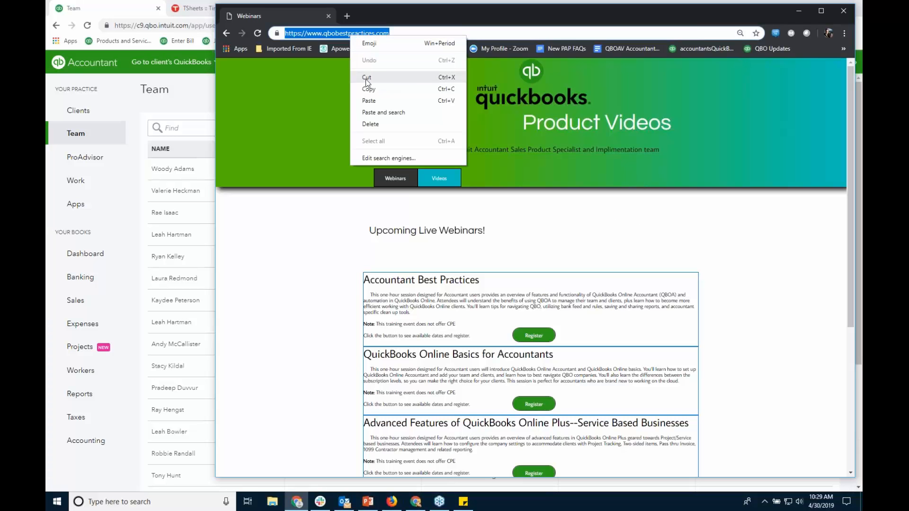
left_click(369, 89)
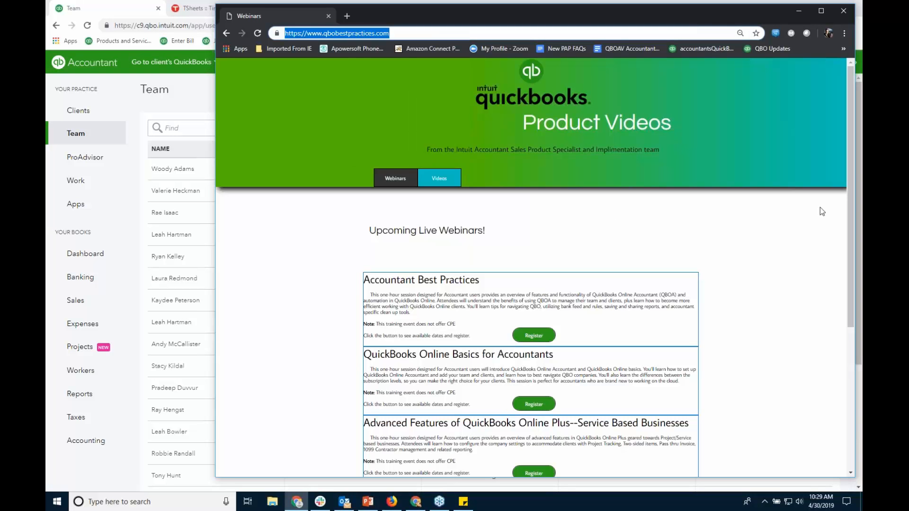
left_click(820, 207)
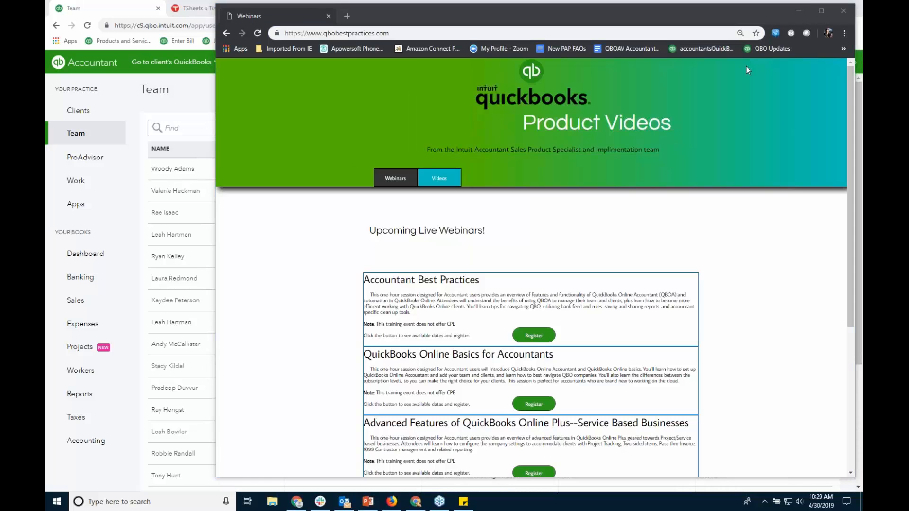
Leave the product videos site, switch to the Firefox window showing the basic-access member's Clients page, maximize it, and highlight the firm name
left_click(798, 11)
left_click(521, 90)
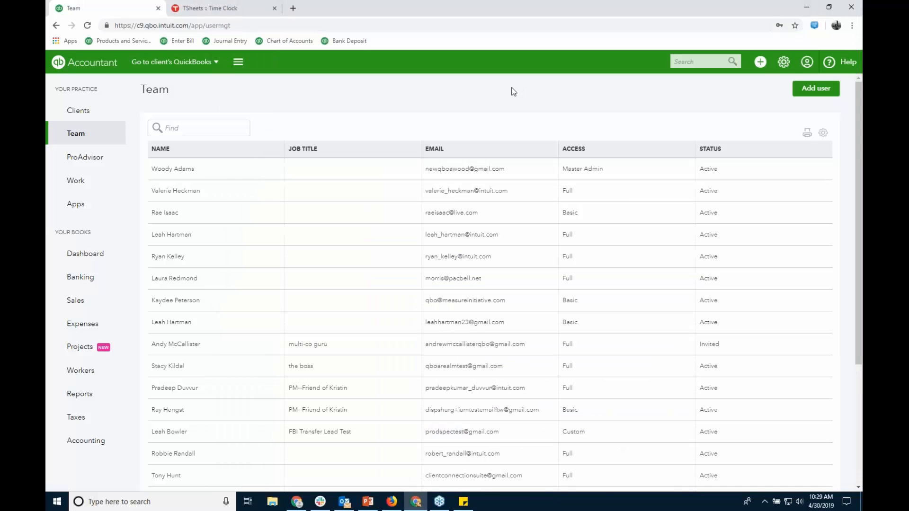
left_click(392, 502)
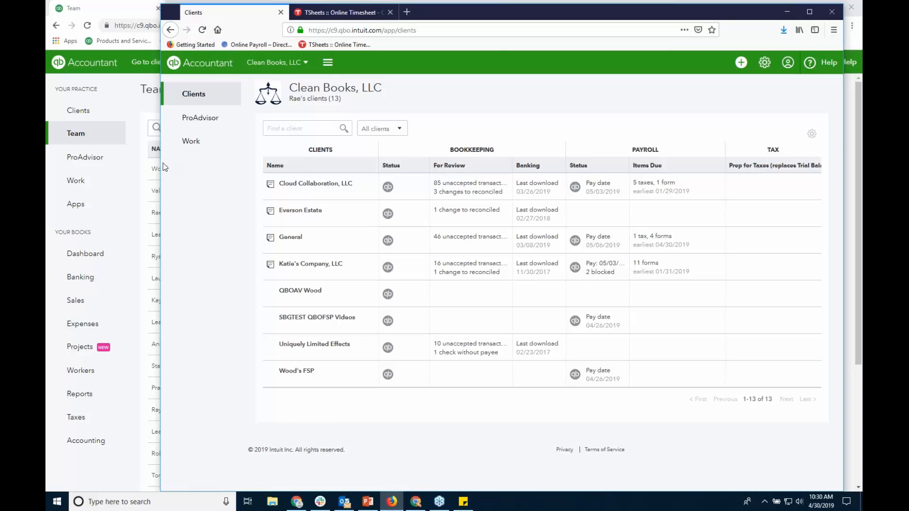
left_click_drag(137, 161, 111, 161)
left_click(810, 11)
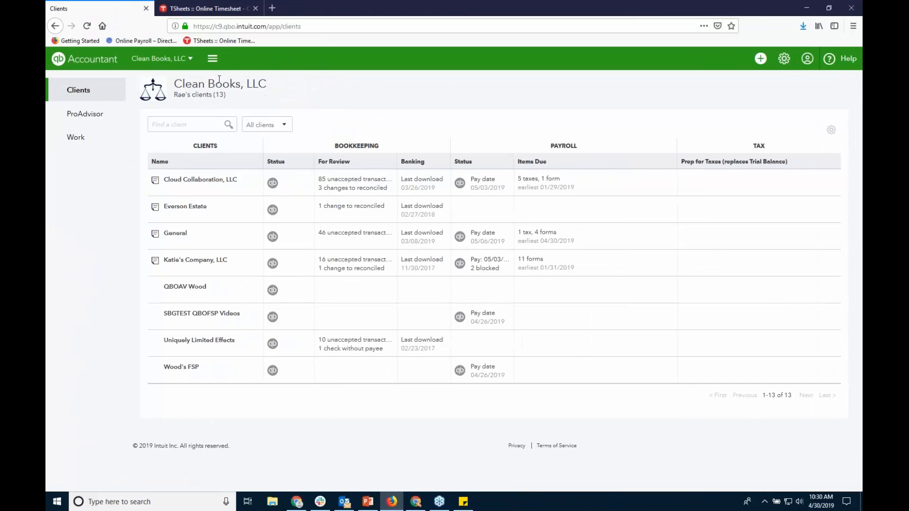
left_click_drag(175, 83, 277, 85)
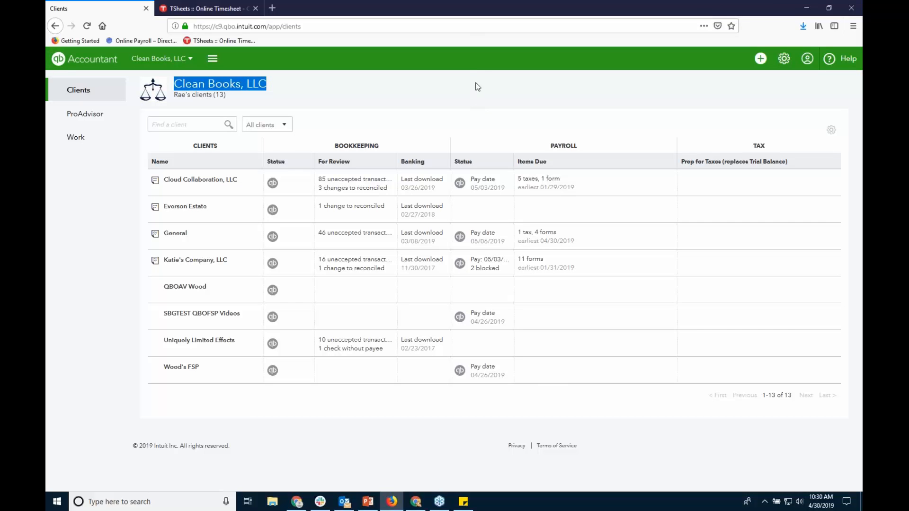
Restore the Firefox window to a smaller size and place it over the Chrome Team page to compare both users' navigation menus
left_click(828, 10)
left_click_drag(593, 15, 609, 108)
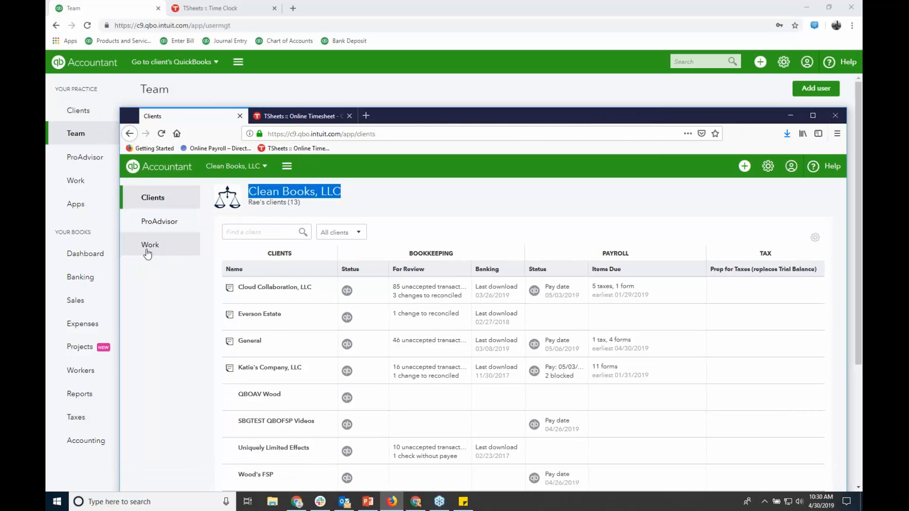
mouse_move(165, 225)
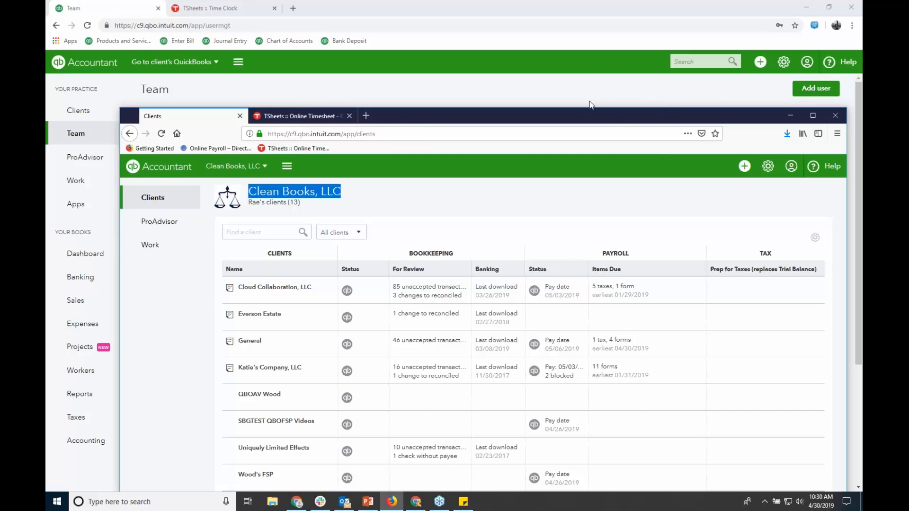
Compare the master admin's client list in Chrome with the basic-access member's Clients and Work pages in Firefox, and return to Chrome
left_click(264, 101)
left_click(90, 115)
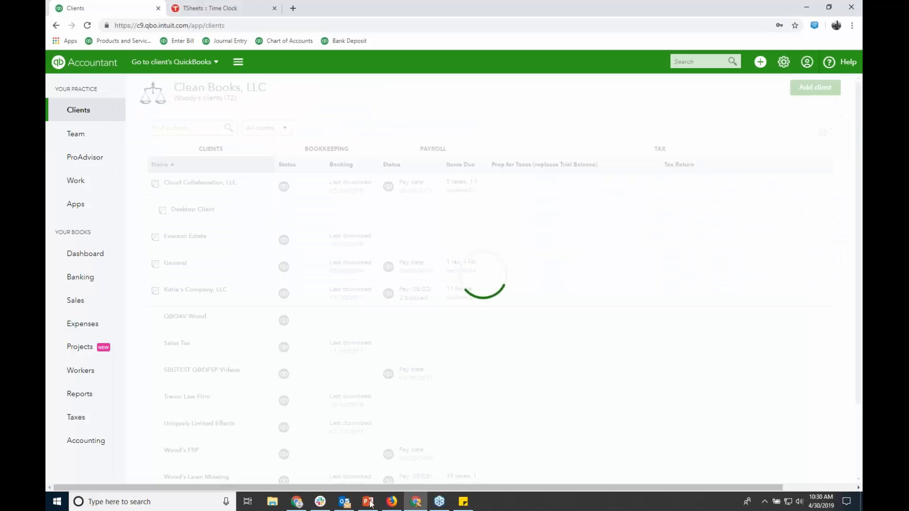
left_click(387, 502)
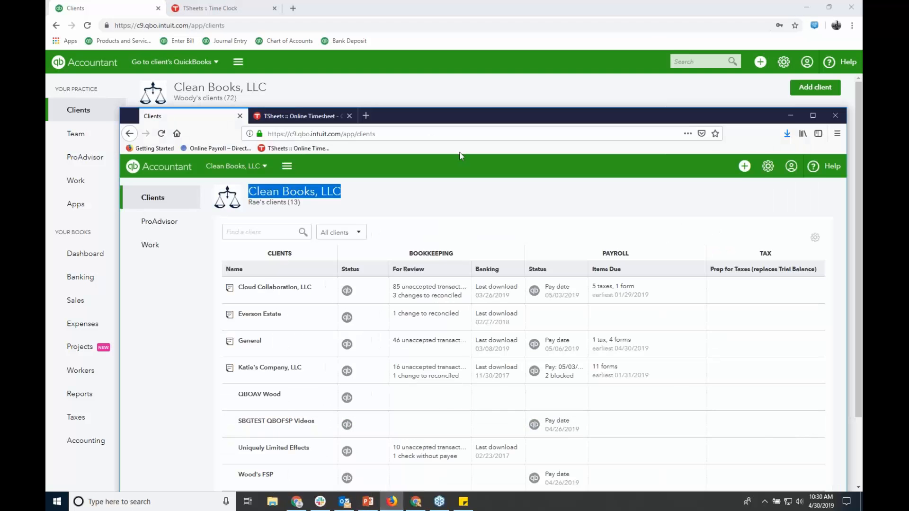
left_click_drag(492, 119, 520, 117)
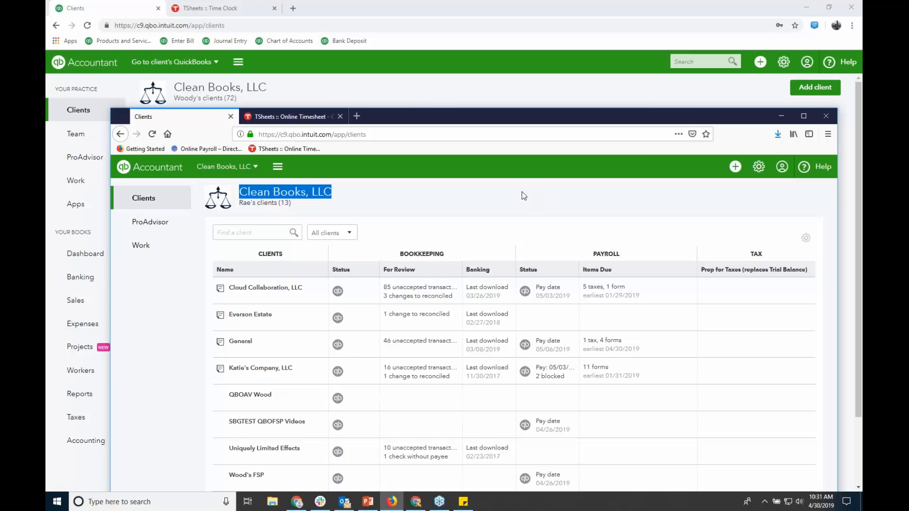
left_click(151, 246)
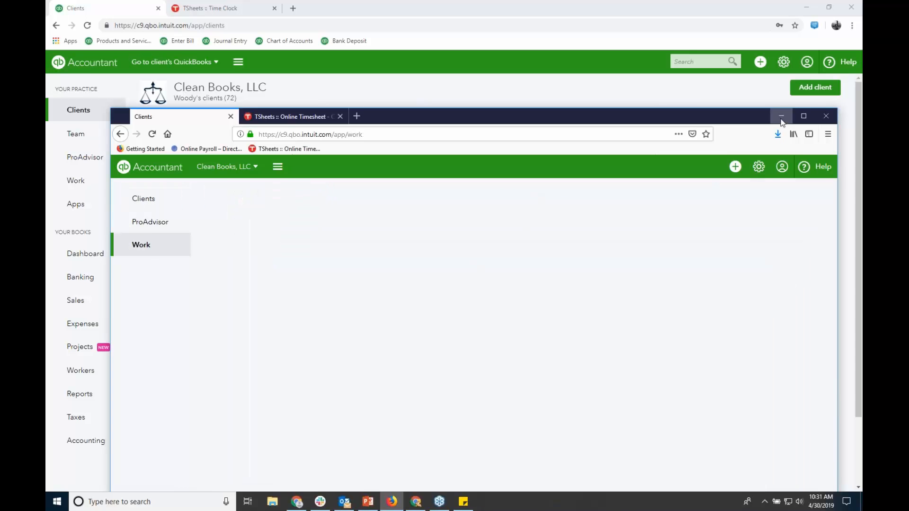
left_click(781, 116)
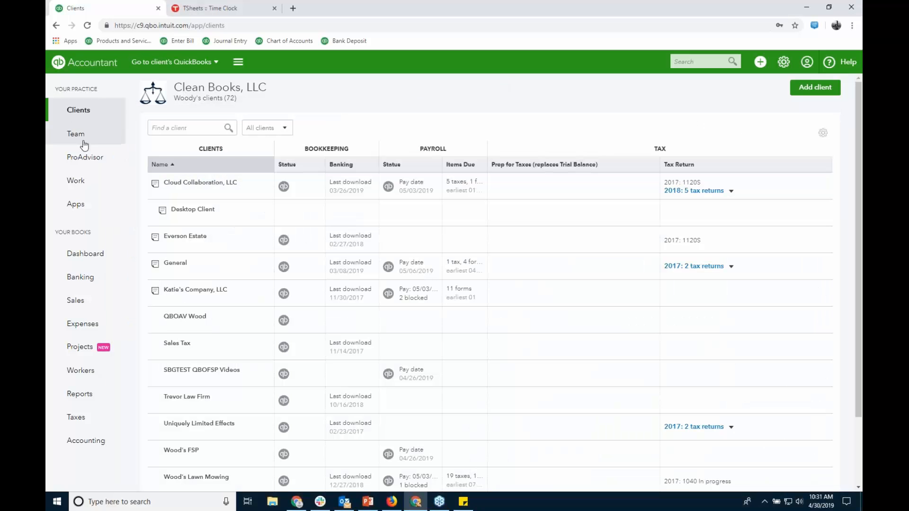
Open the ProAdvisor benefits and review how points are earned, highlighting the point total and the QuickBooks Online subscription and certification entries
left_click(88, 162)
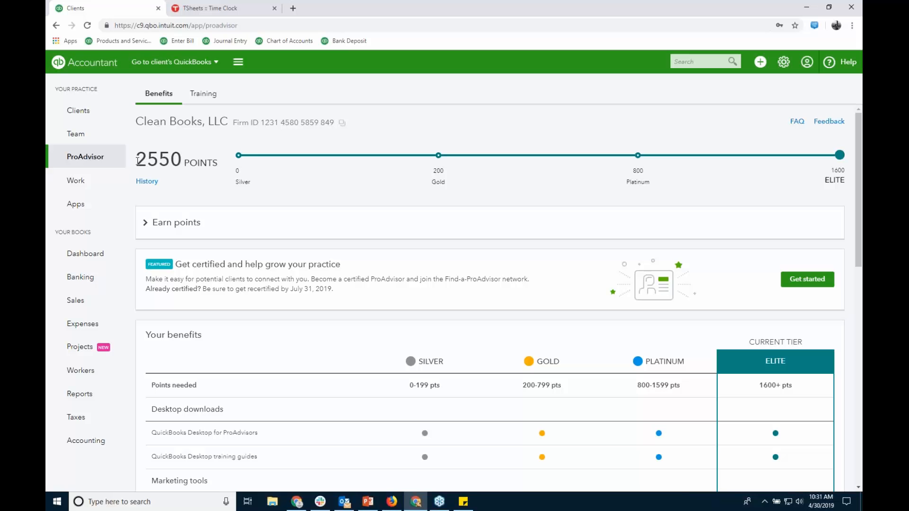
left_click_drag(137, 161, 180, 164)
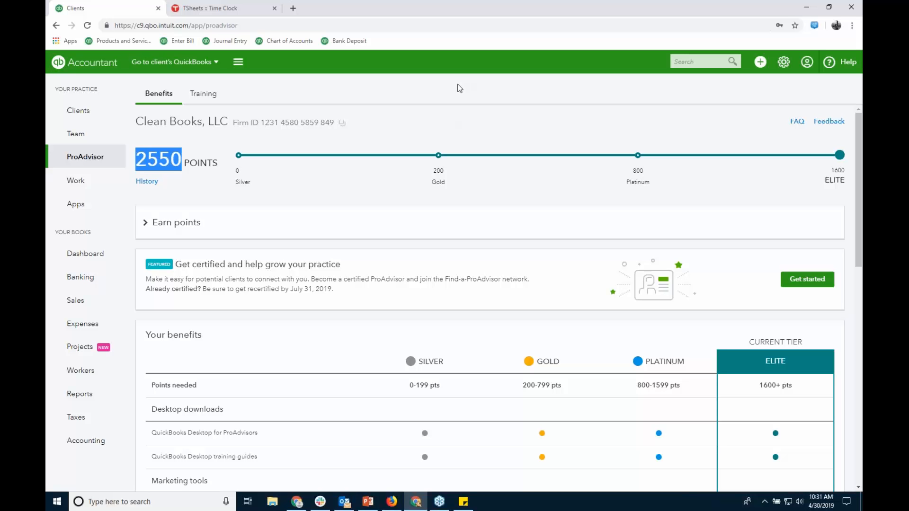
left_click(147, 226)
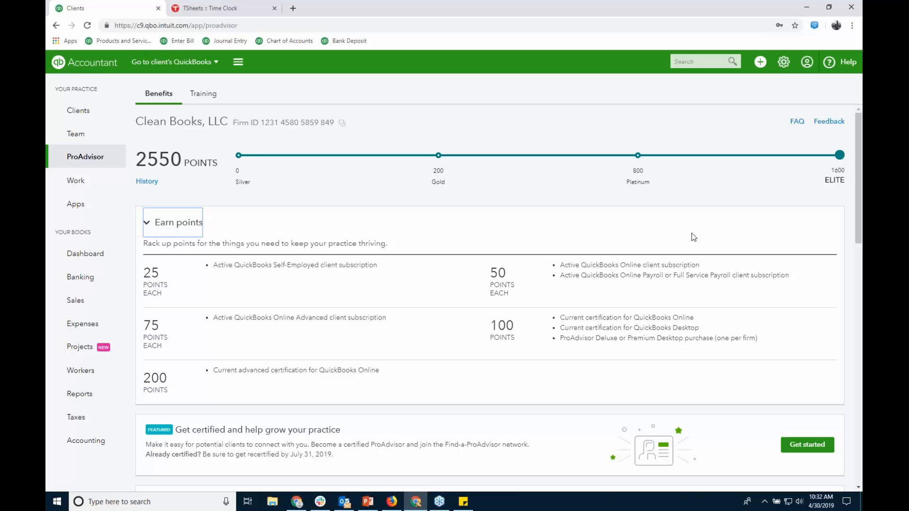
left_click_drag(560, 266, 701, 268)
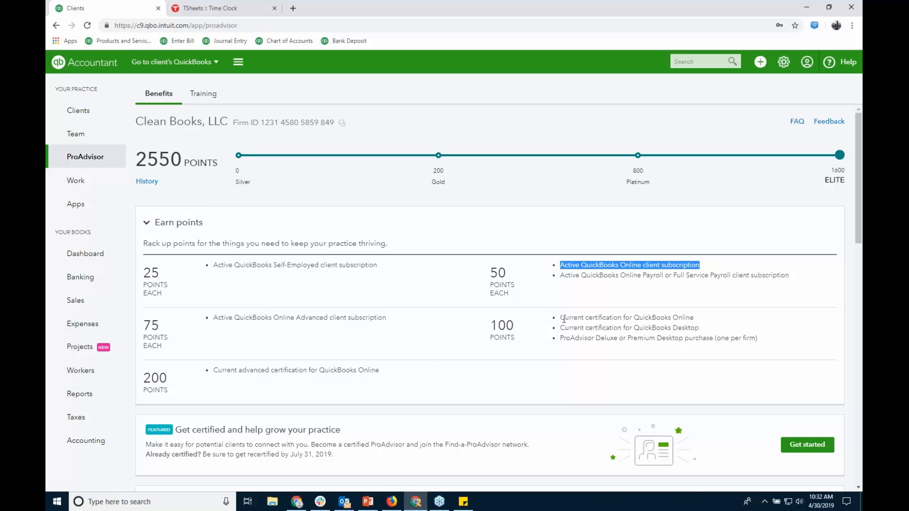
left_click_drag(560, 317, 696, 319)
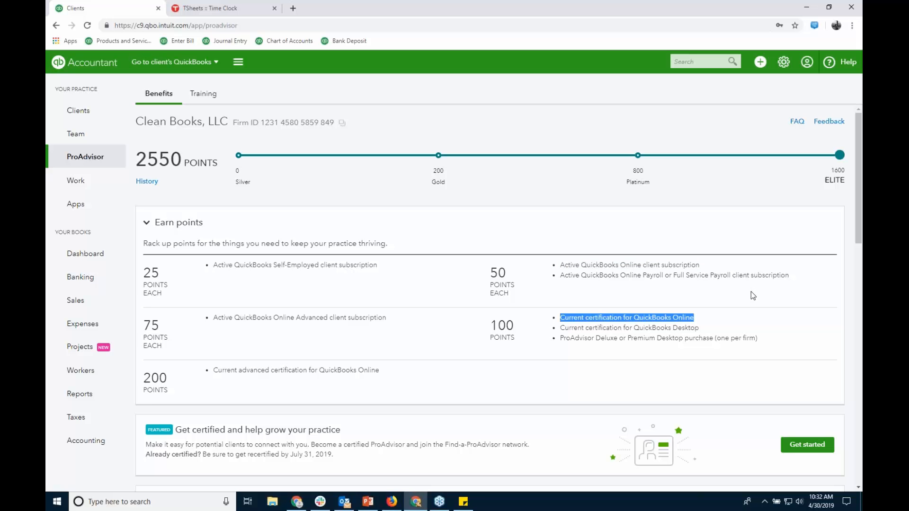
left_click_drag(559, 265, 700, 268)
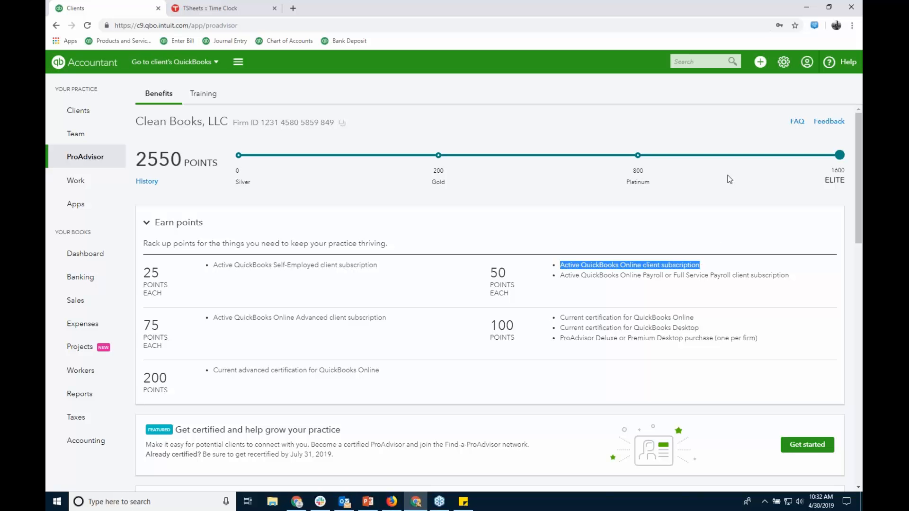
Collapse the Earn points section and view the firm's points history, closing it again
left_click(152, 224)
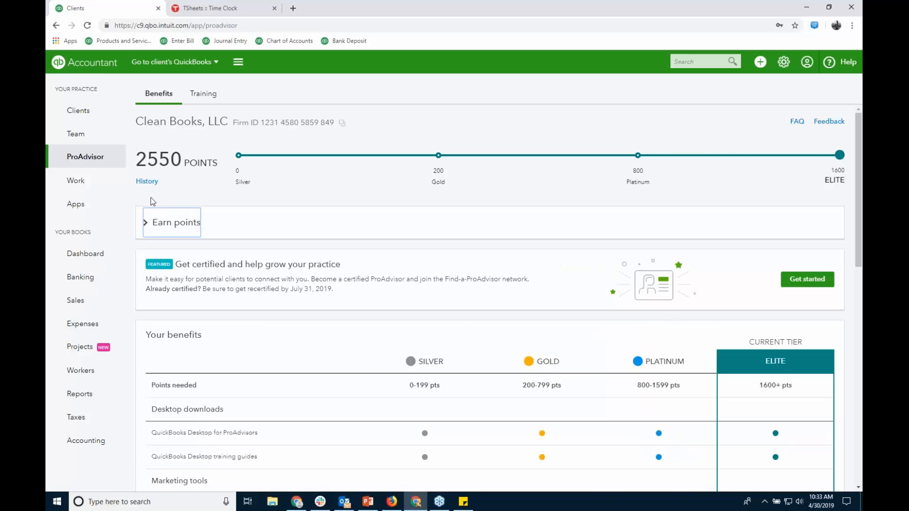
left_click(146, 182)
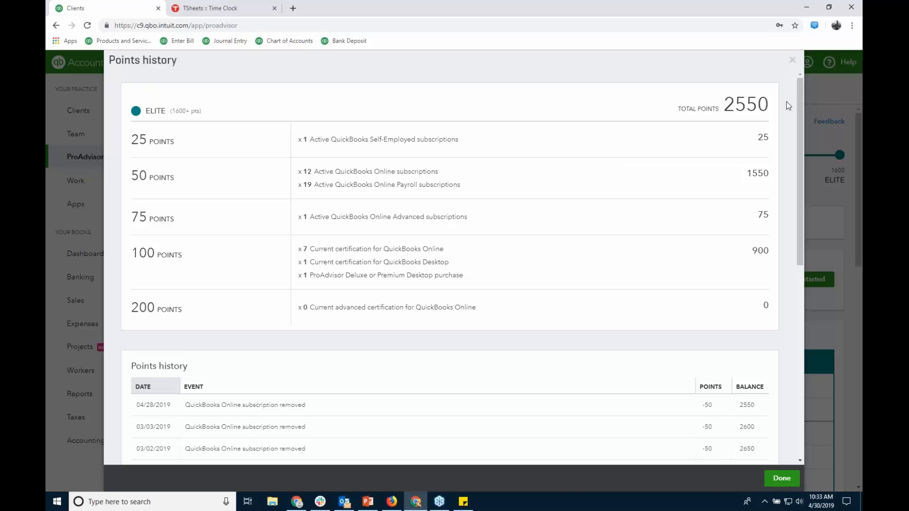
left_click(792, 61)
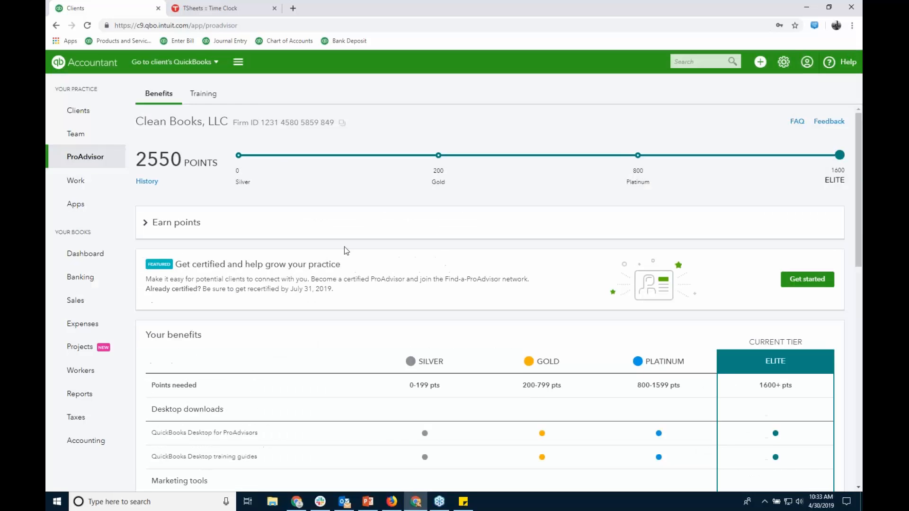
Review the desktop downloads, marketing tools and product support benefits by tier, viewing and collapsing the Chat and phone support details
scroll(321, 268, "down", 4)
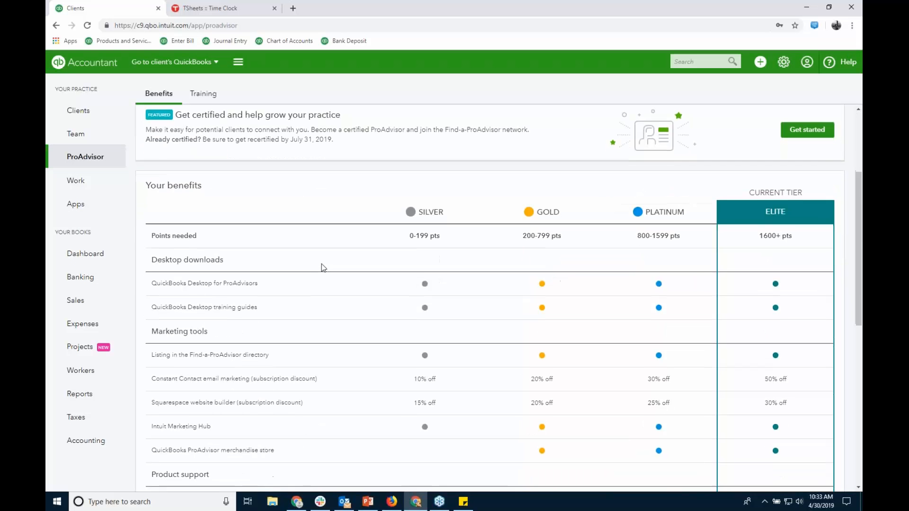
scroll(585, 255, "down", 1)
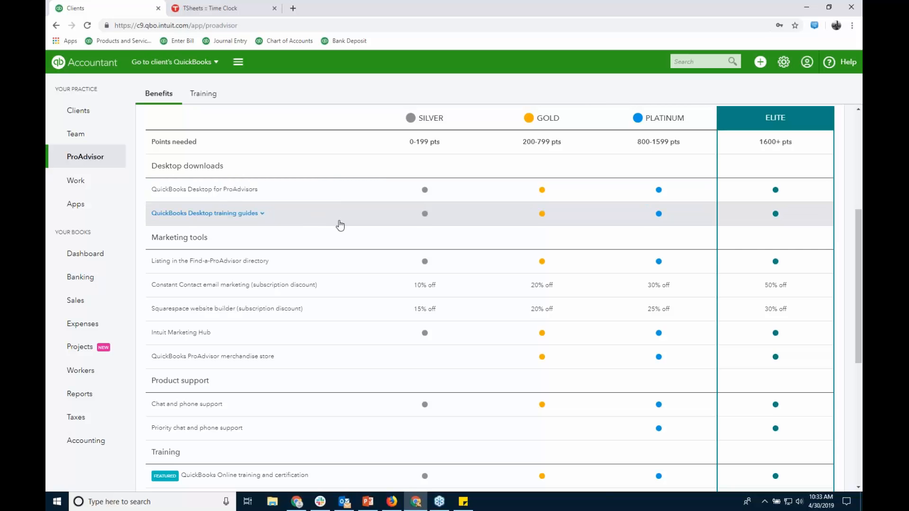
scroll(284, 237, "down", 1)
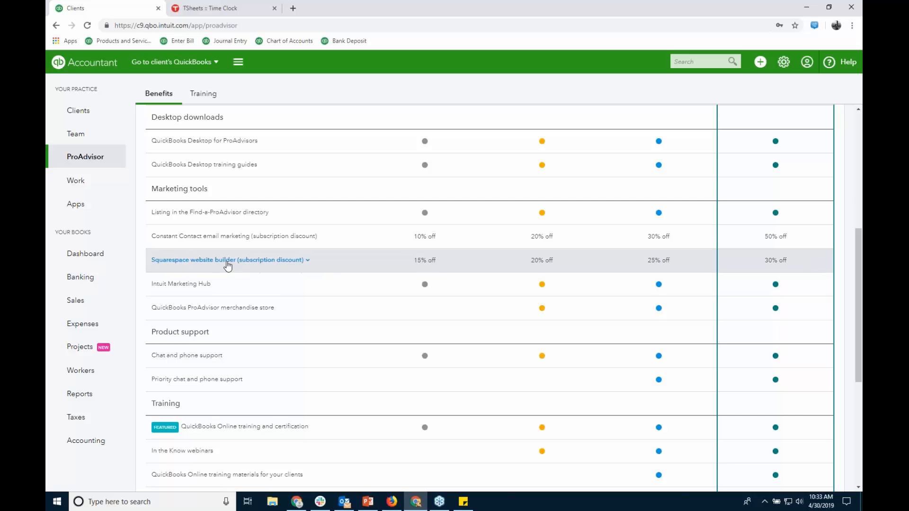
scroll(270, 278, "down", 1)
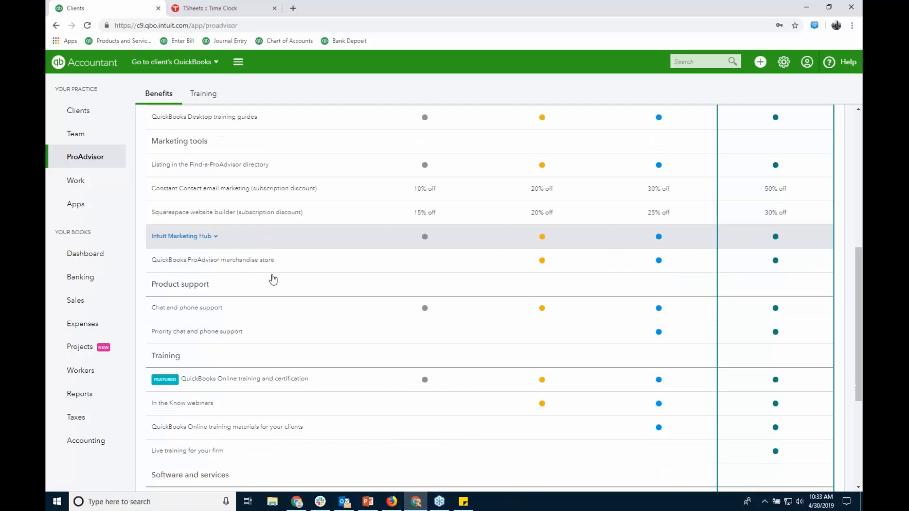
left_click(232, 314)
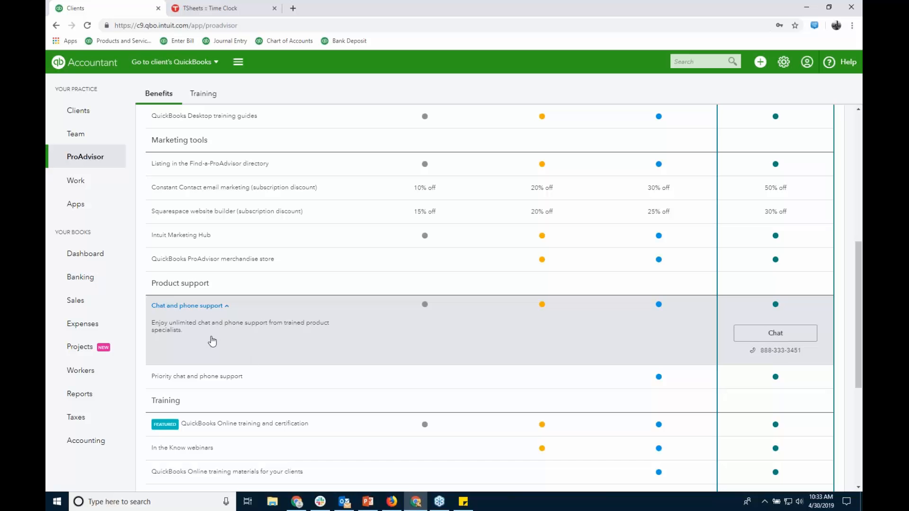
left_click(219, 307)
scroll(325, 316, "down", 4)
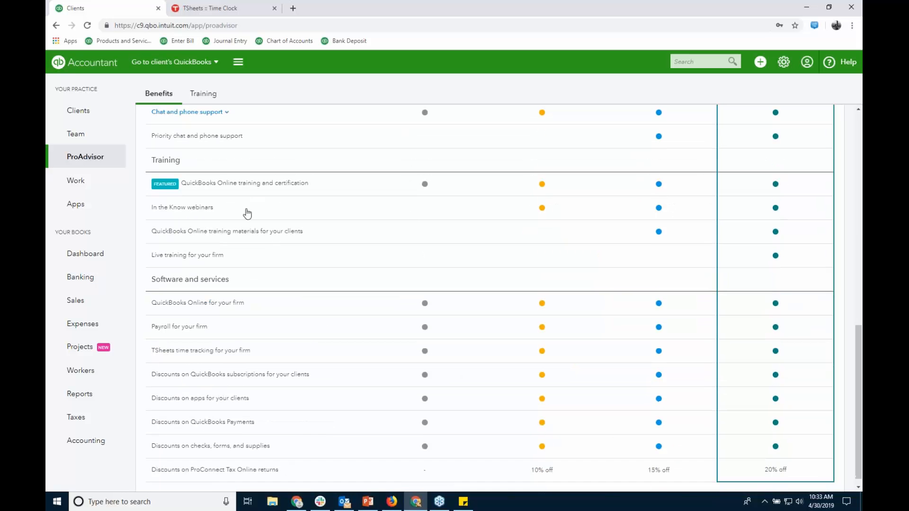
Expand the benefit details for discounts on apps and on QuickBooks subscriptions for clients, and return to the start of the benefits page
scroll(329, 293, "down", 1)
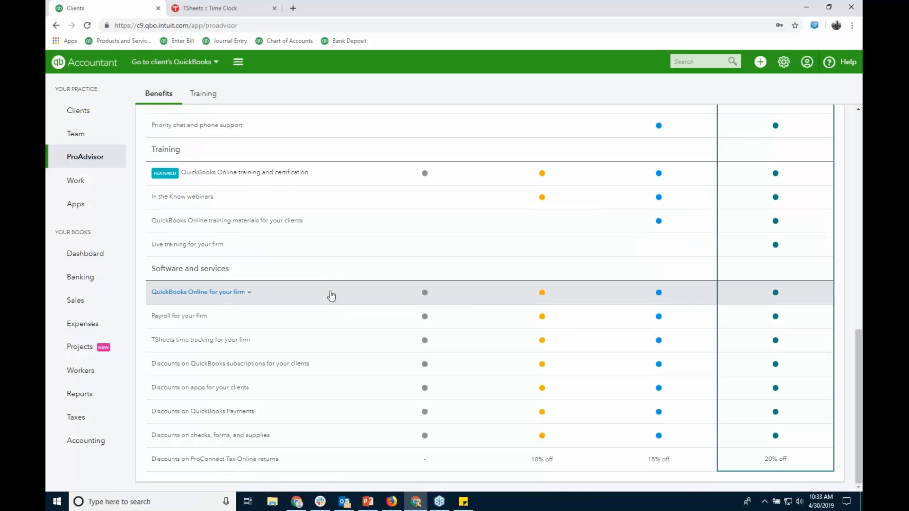
left_click(289, 391)
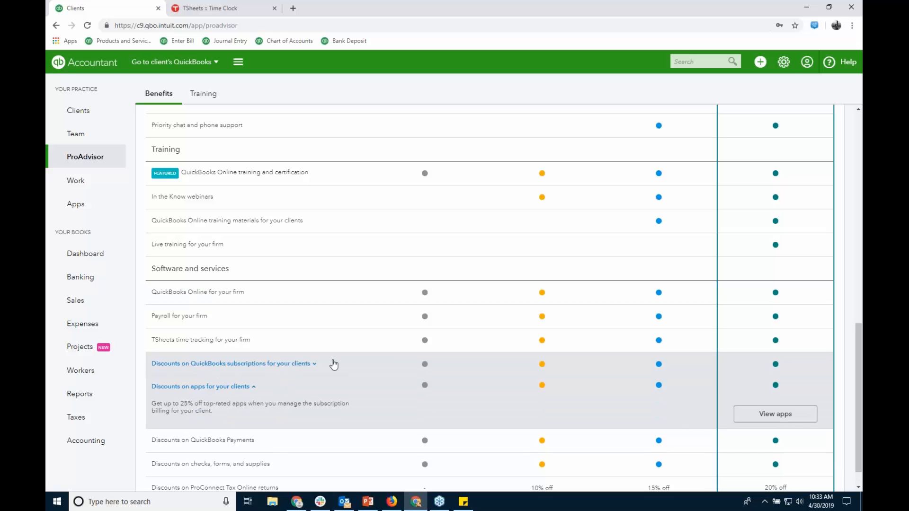
left_click(332, 364)
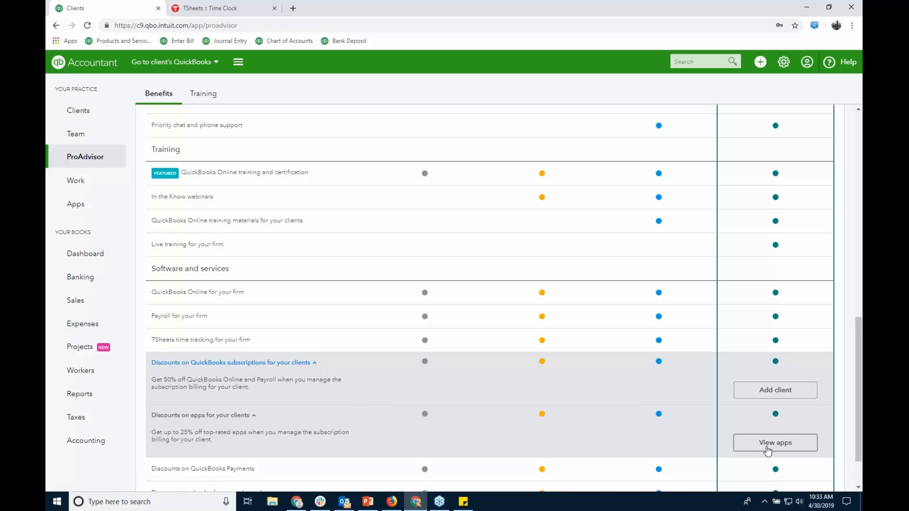
scroll(481, 244, "up", 5)
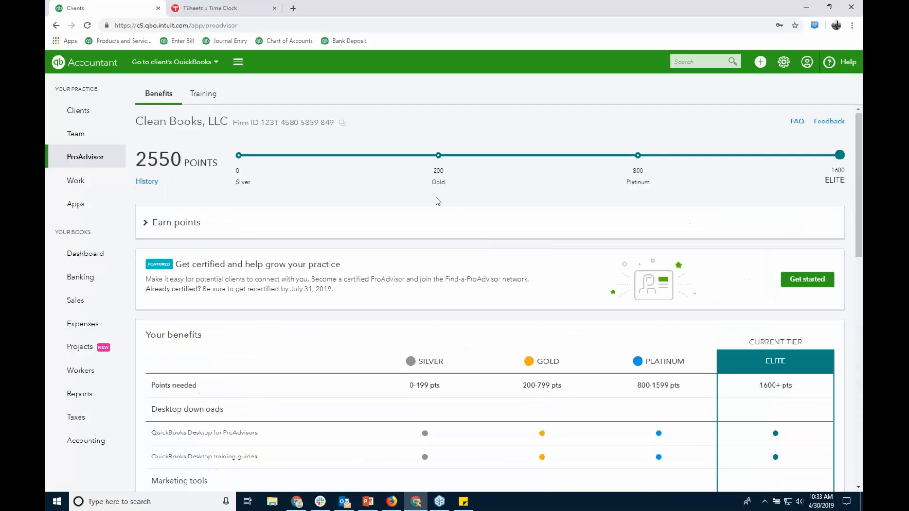
Open the ProAdvisor training page and review the recertification requirements, QuickBooks Online courses and specialty courses
left_click(207, 95)
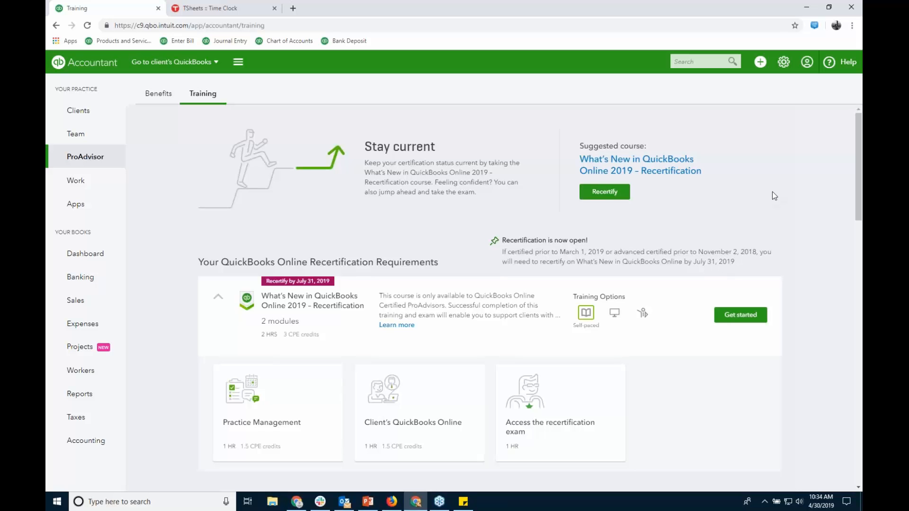
scroll(781, 185, "down", 2)
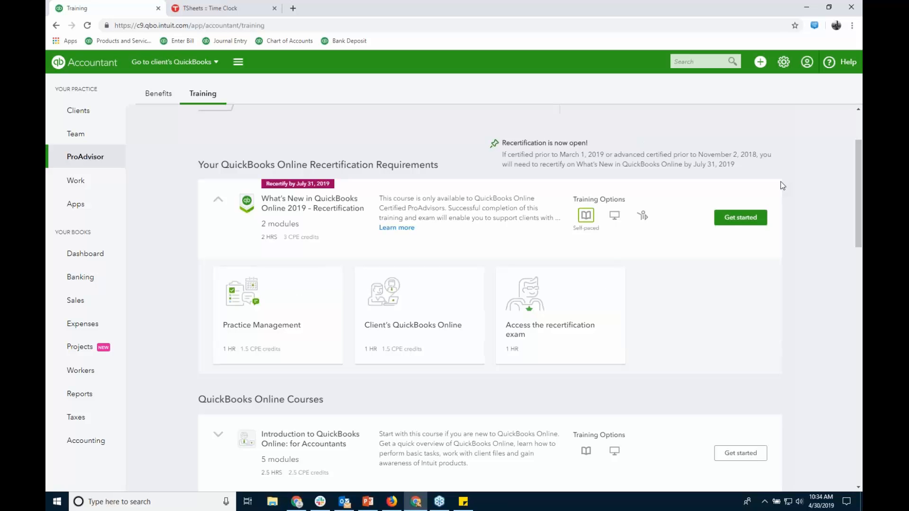
scroll(783, 186, "down", 1)
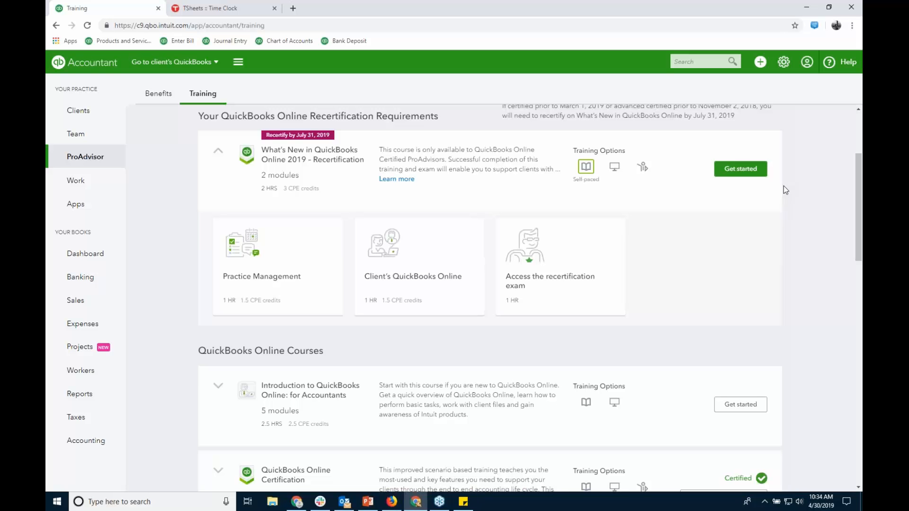
scroll(783, 186, "down", 3)
scroll(783, 190, "down", 1)
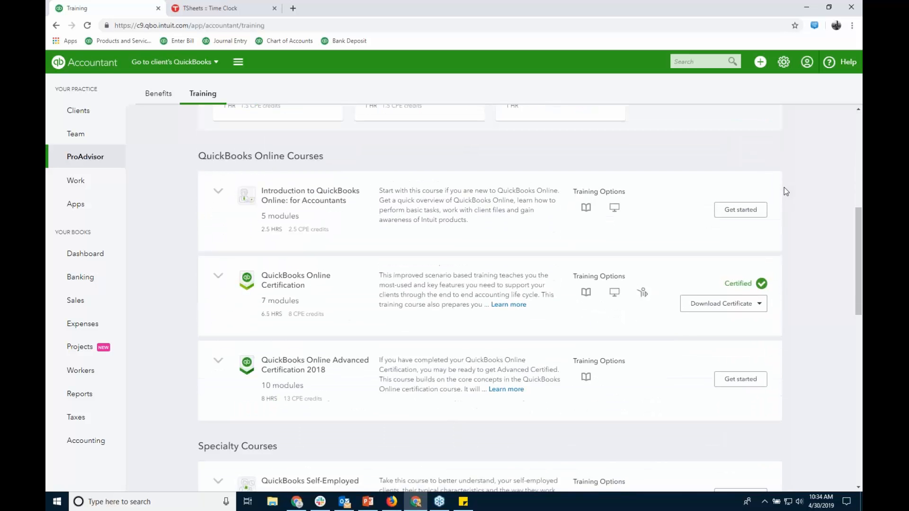
scroll(784, 187, "down", 1)
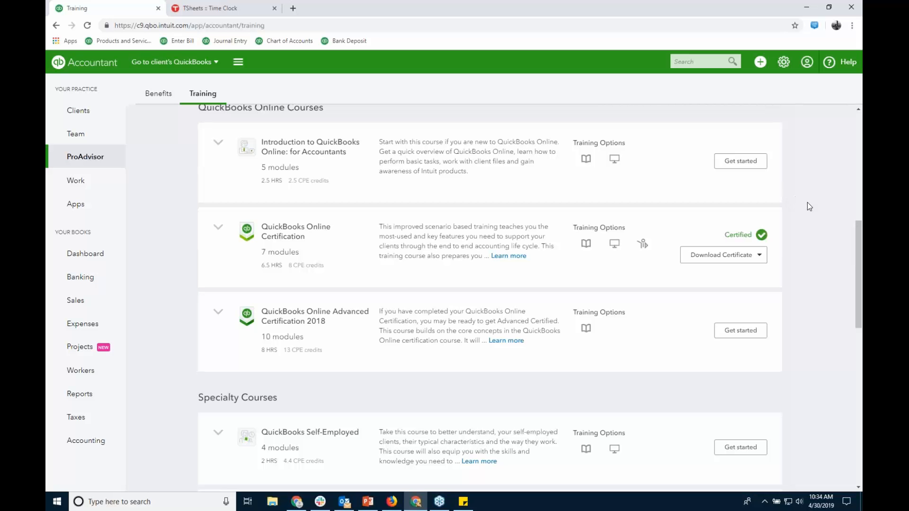
Review the specialty and QuickBooks Desktop courses on the Training page, and return to the ProAdvisor benefits page
scroll(810, 202, "down", 5)
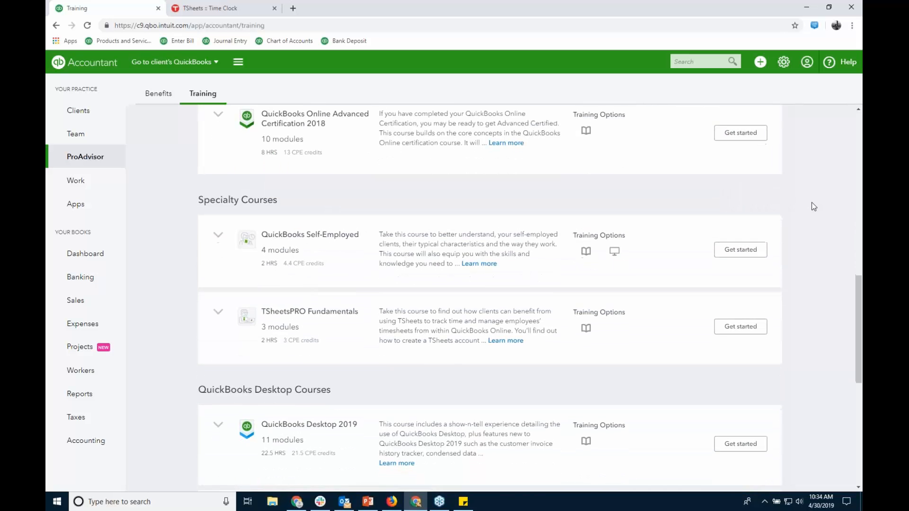
scroll(811, 207, "down", 4)
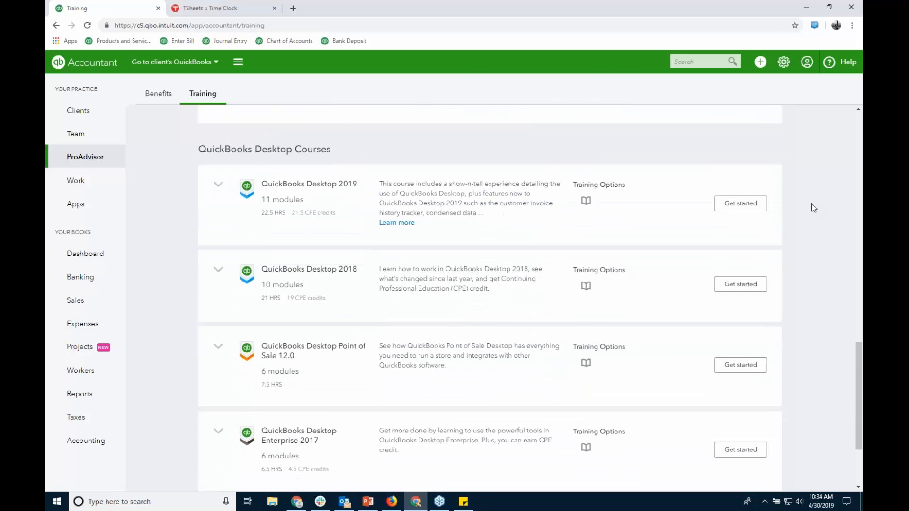
scroll(813, 208, "down", 2)
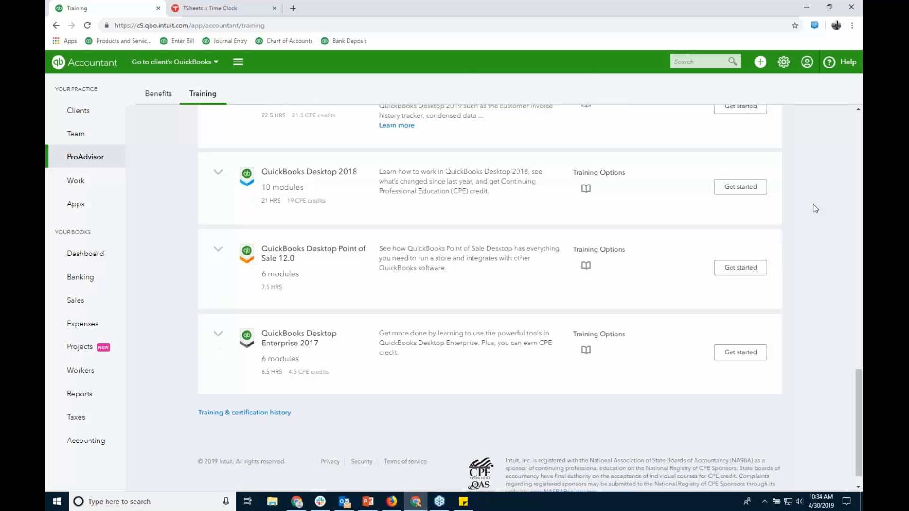
scroll(814, 208, "up", 15)
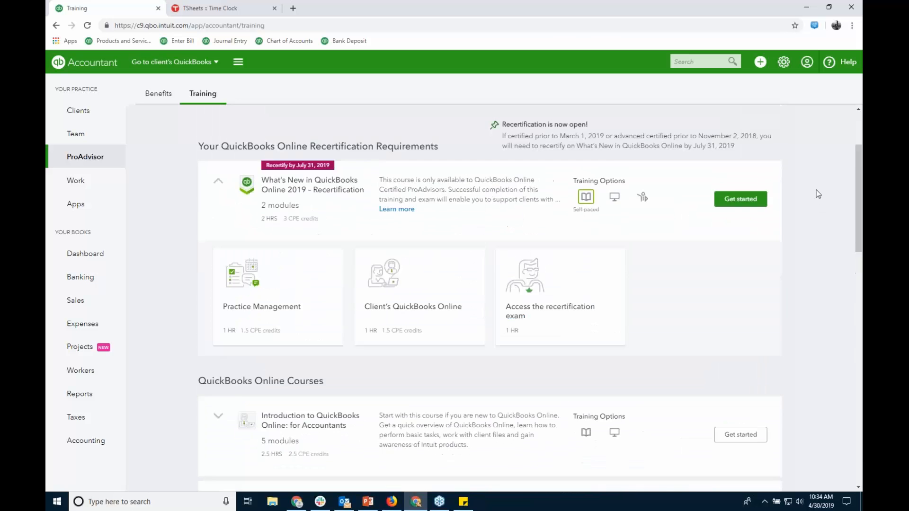
left_click(158, 93)
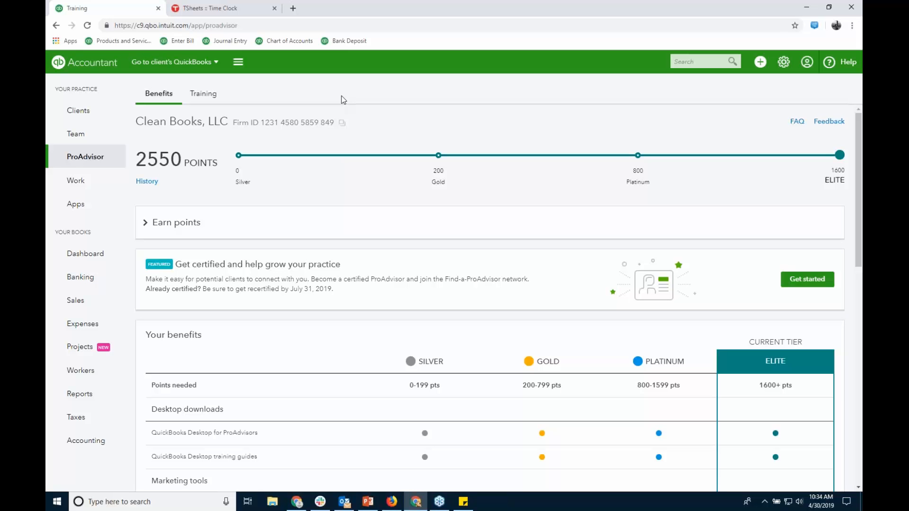
Open the Work page and view the custom and Quickstart project templates, returning to the work overview
left_click(76, 180)
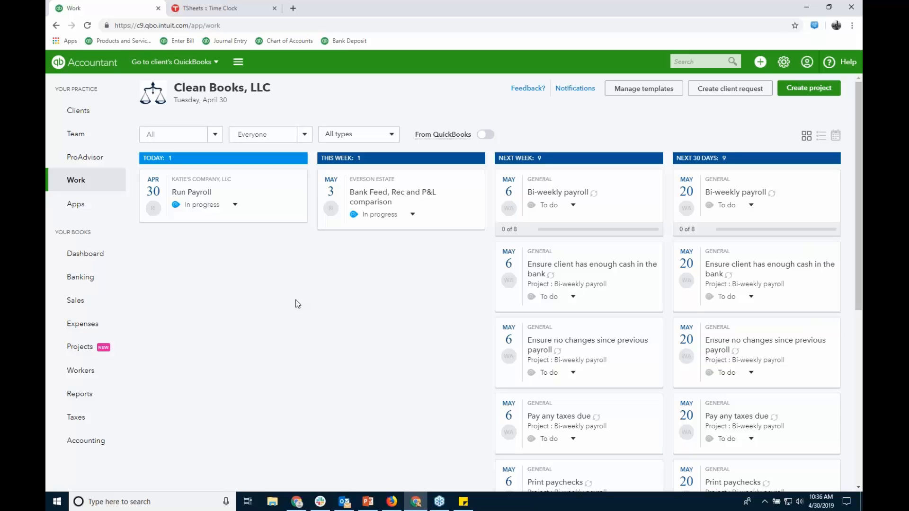
left_click(644, 88)
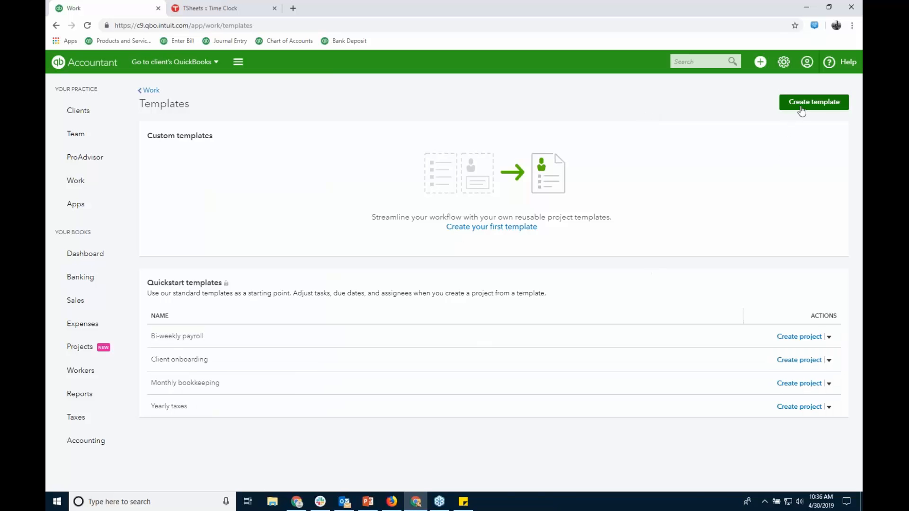
left_click(152, 92)
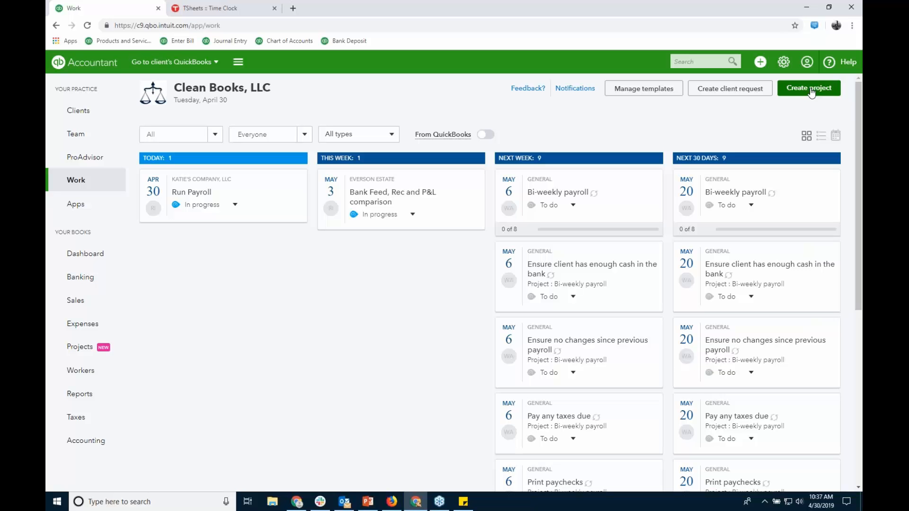
Start a new project without a template, named "Audit gig", for the client General
left_click(811, 93)
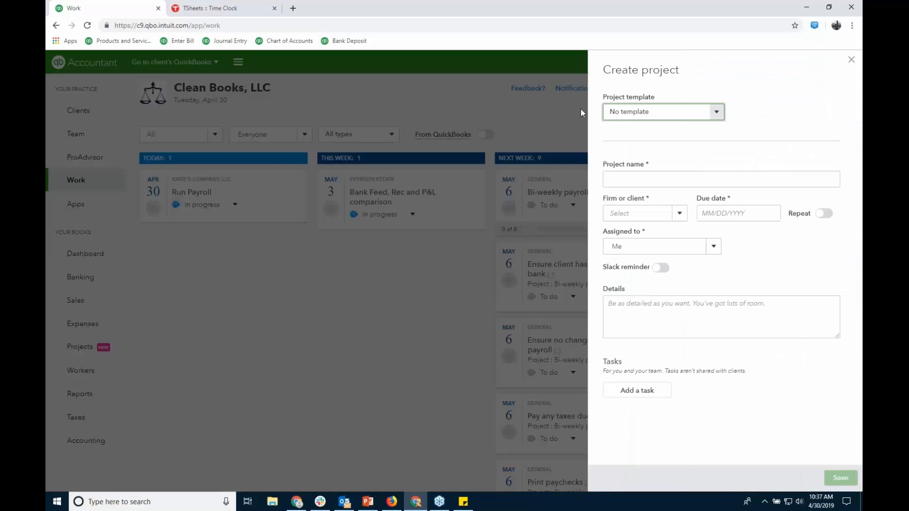
left_click(672, 184)
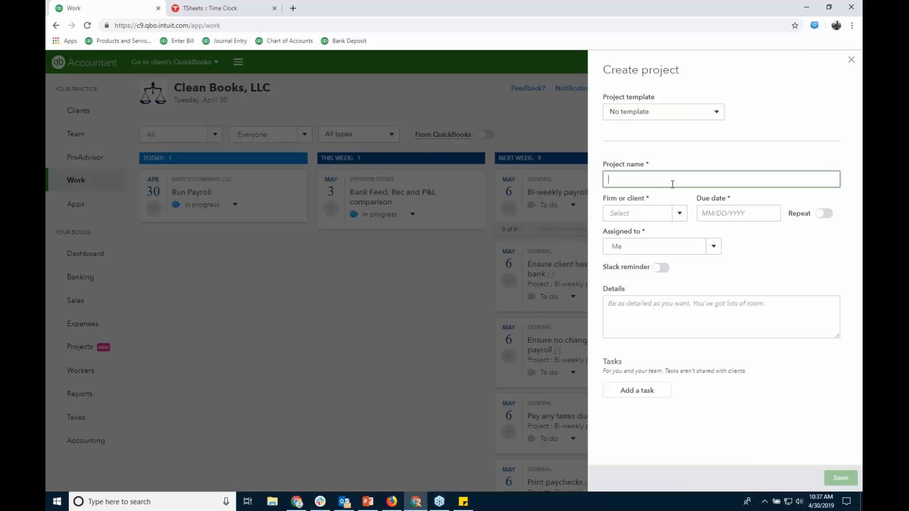
type("Audi")
type("t gig")
left_click(678, 214)
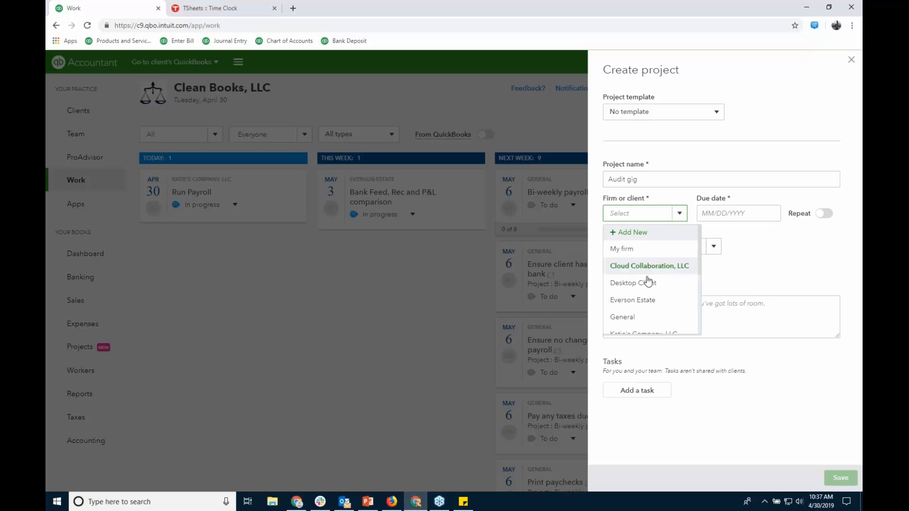
left_click(631, 321)
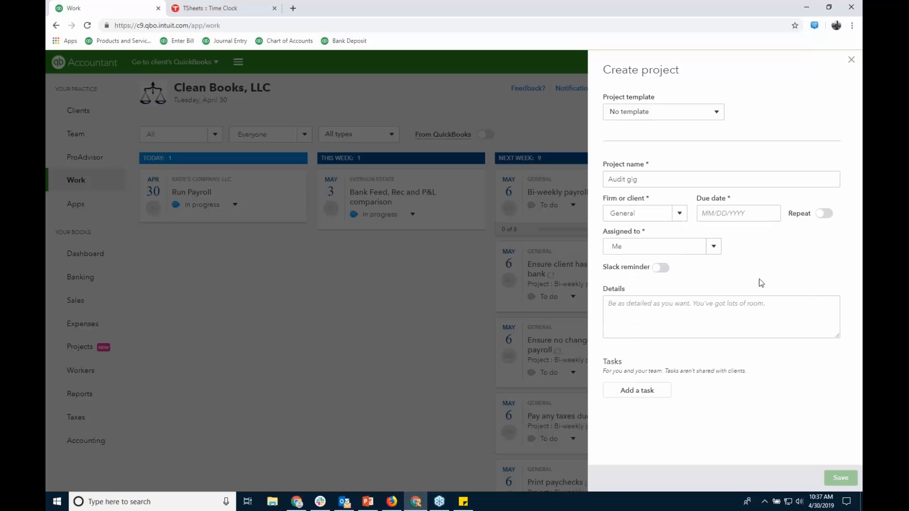
Set the project's due date to 05/10/2019, assign it to the third person in the assignee list, and save the project
left_click(773, 211)
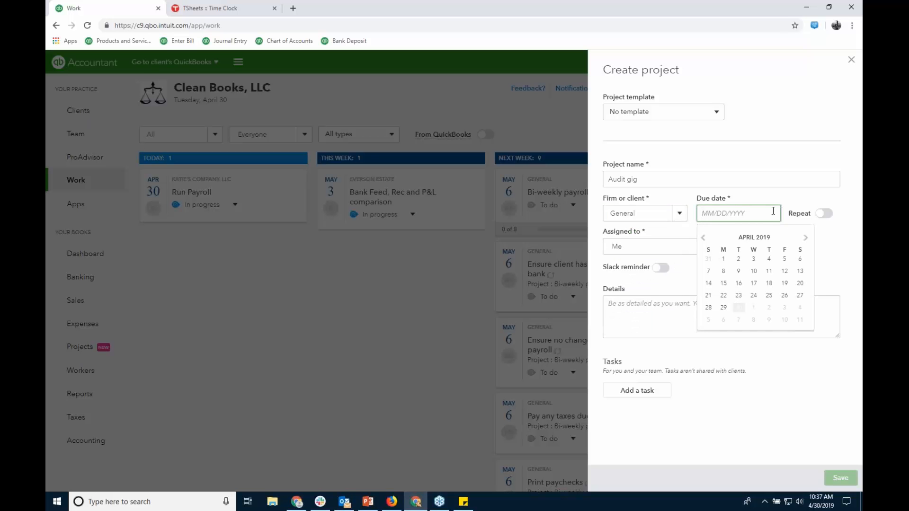
left_click(804, 237)
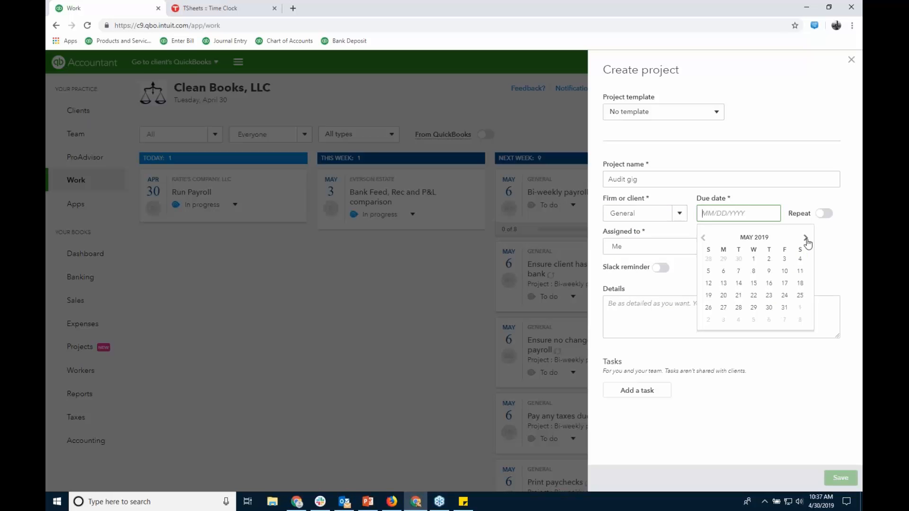
left_click(784, 271)
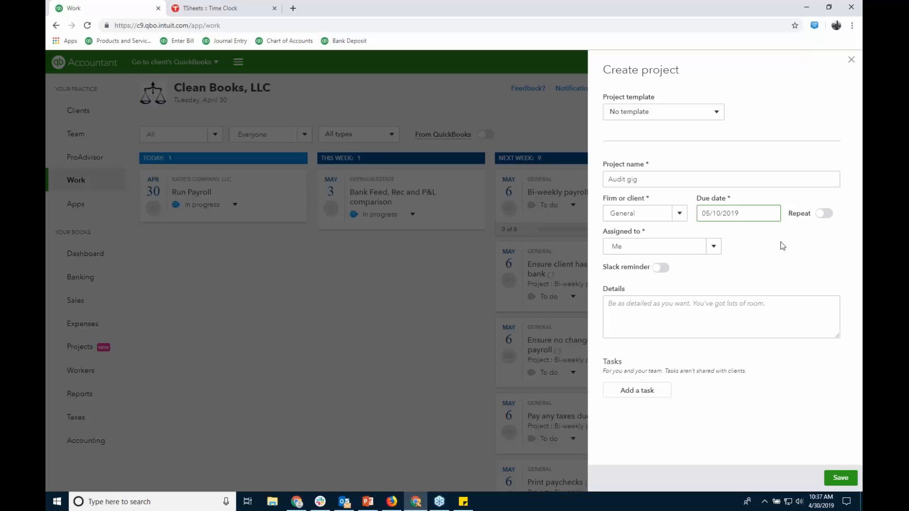
left_click(712, 246)
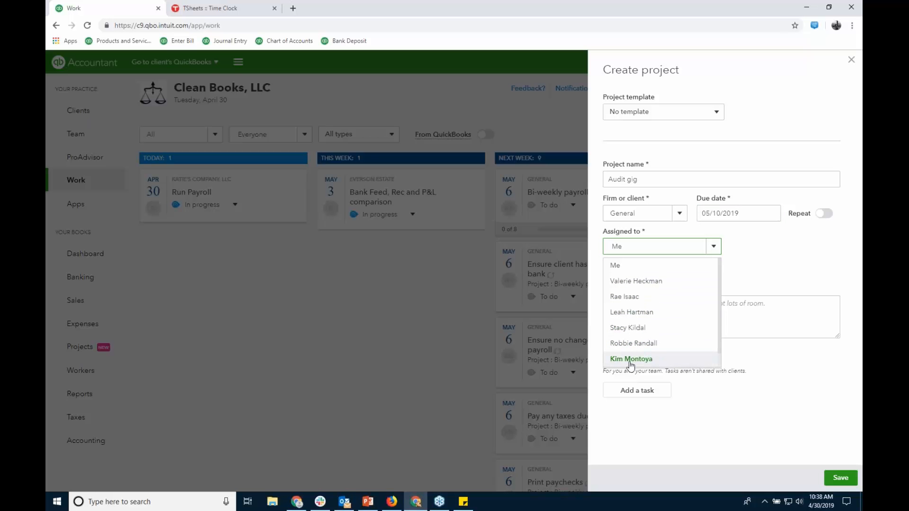
left_click(627, 296)
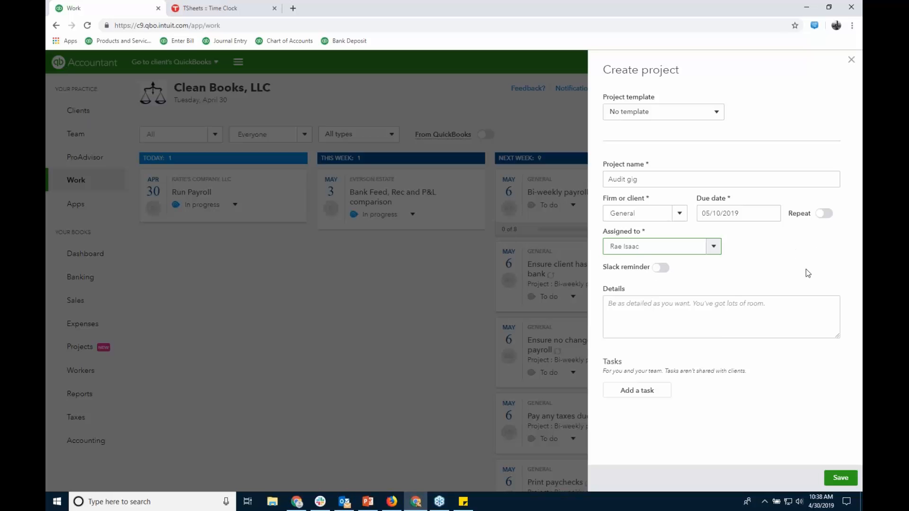
left_click(839, 478)
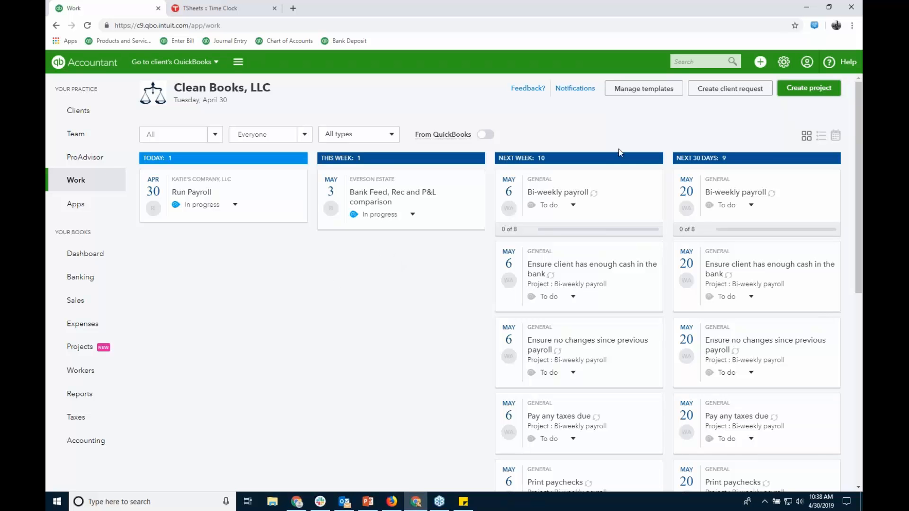
Open the work notification settings and view the email options for project changes, leaving them without saving
left_click(578, 91)
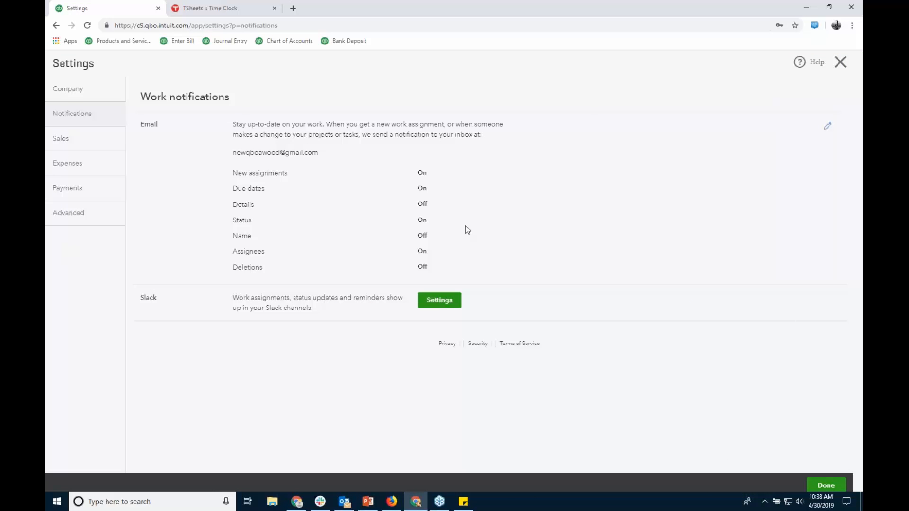
left_click(827, 125)
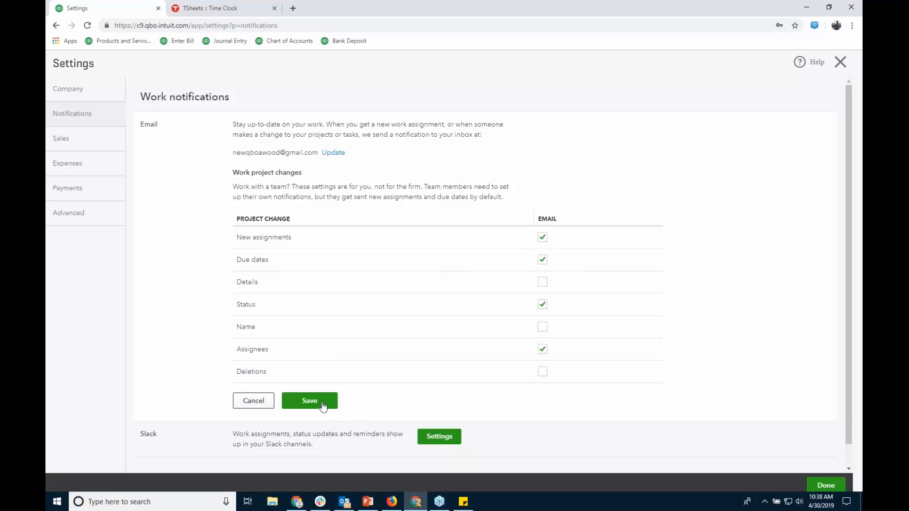
left_click(259, 401)
Open the Slack notification settings, review the team display names and client channel setup, and close the setup
left_click(432, 306)
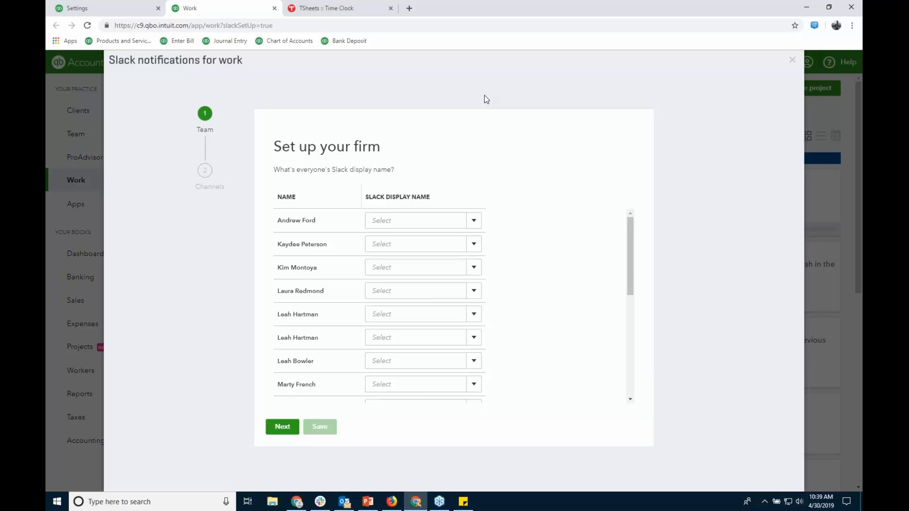
left_click_drag(633, 251, 640, 357)
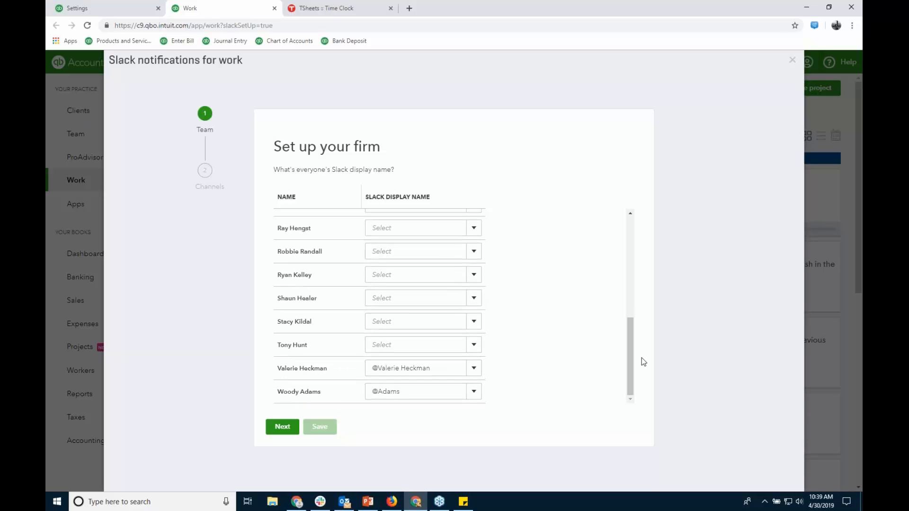
left_click(283, 427)
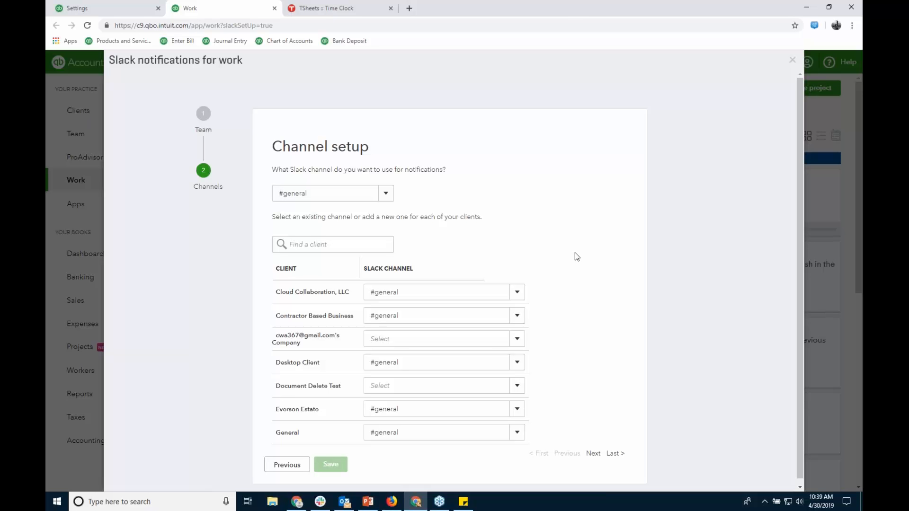
left_click(792, 60)
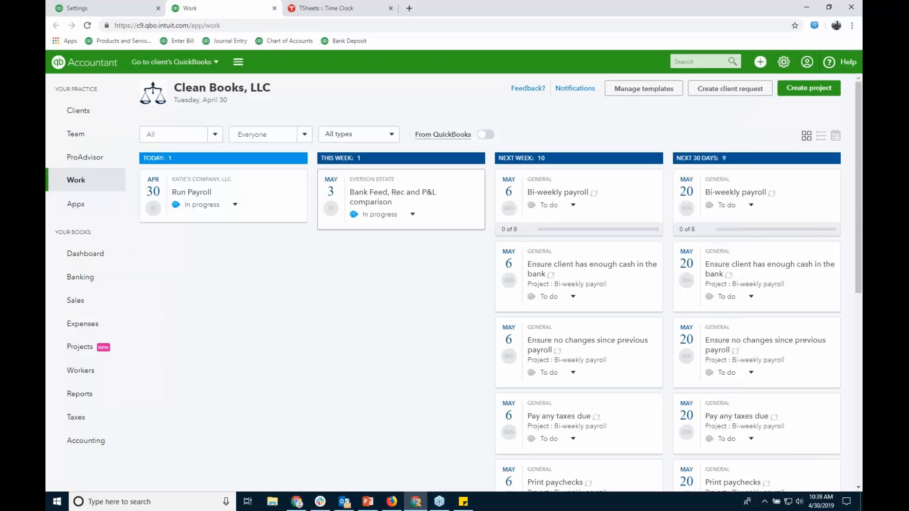
Bring the Slack window into view and examine the new project notification for Audit gig in the #general channel
left_click_drag(0, 24, 405, 19)
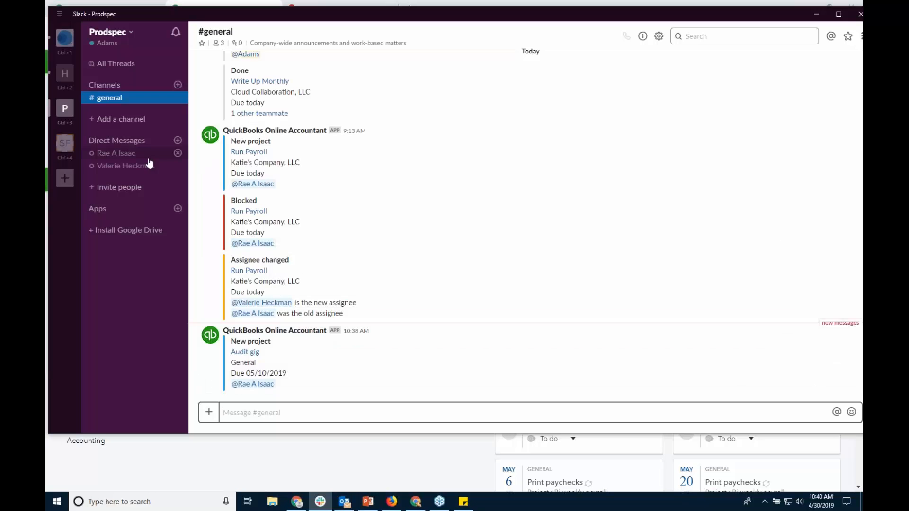
left_click(359, 407)
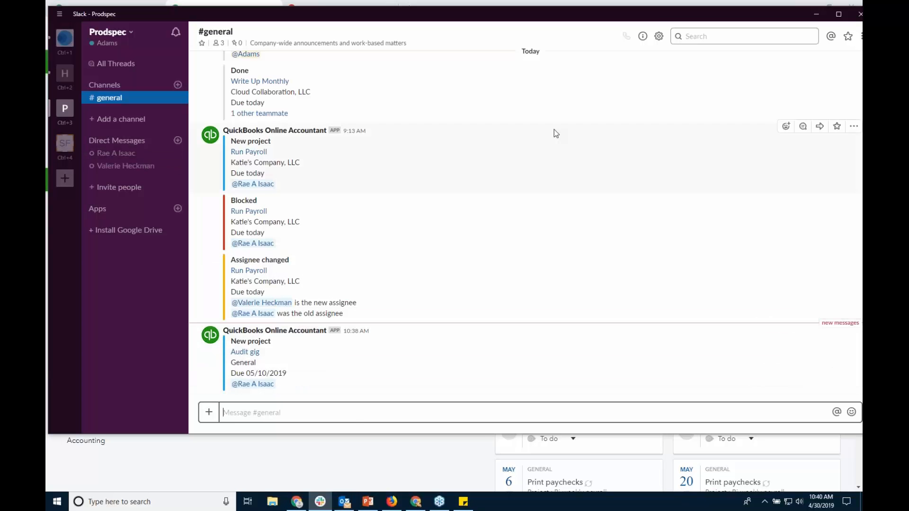
left_click_drag(655, 16, 661, 16)
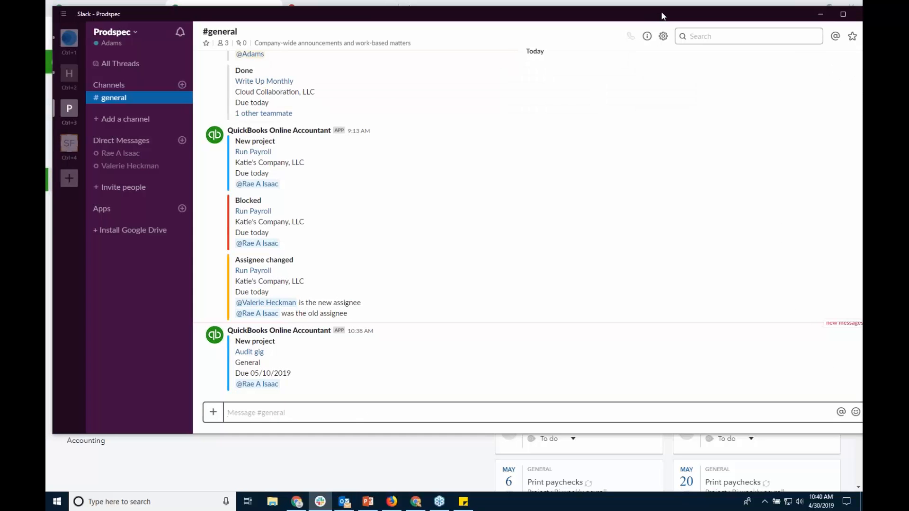
Switch back to QuickBooks Online Accountant and set the Run Payroll task's status to Blocked
left_click(154, 473)
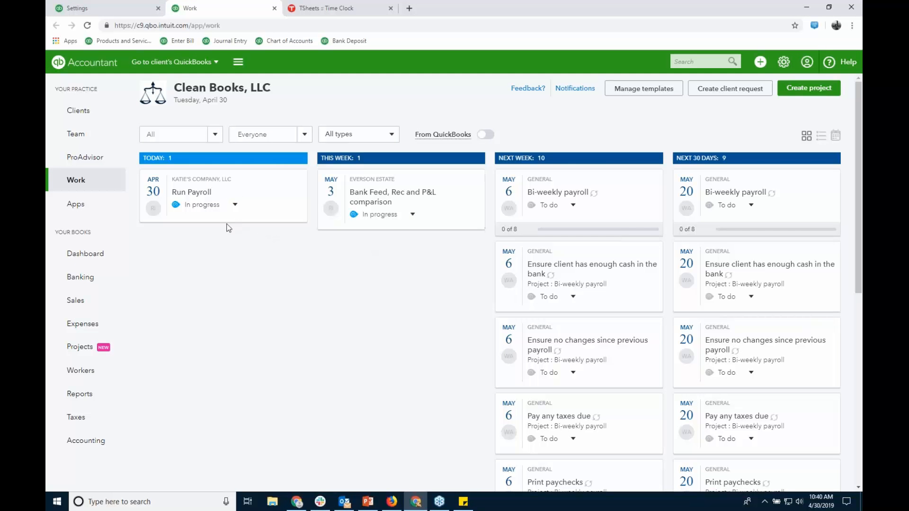
left_click(235, 205)
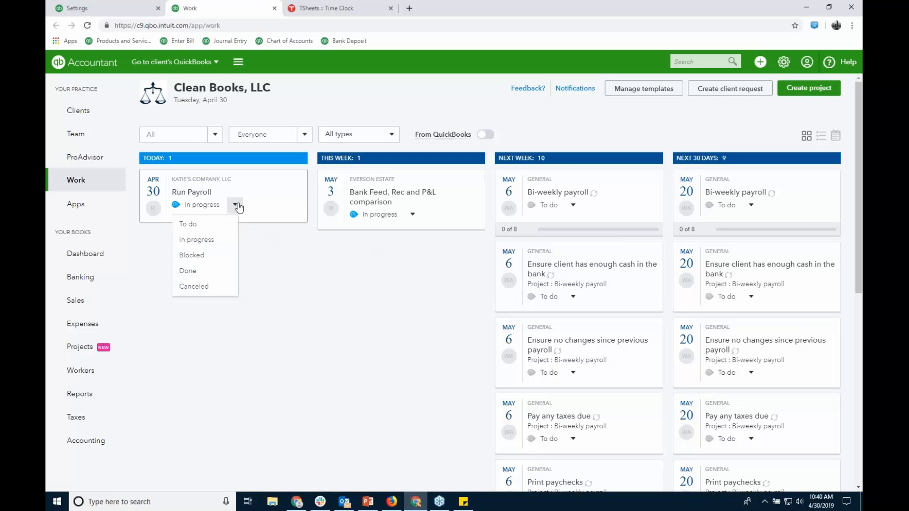
left_click(191, 256)
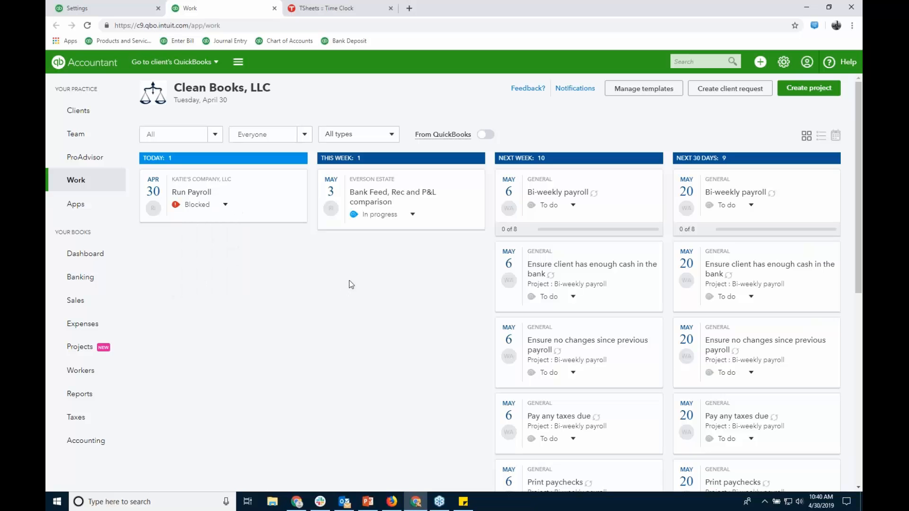
Switch to Slack, check the Blocked notification, and send its assignee a direct message asking about the payroll block status change
left_click(321, 502)
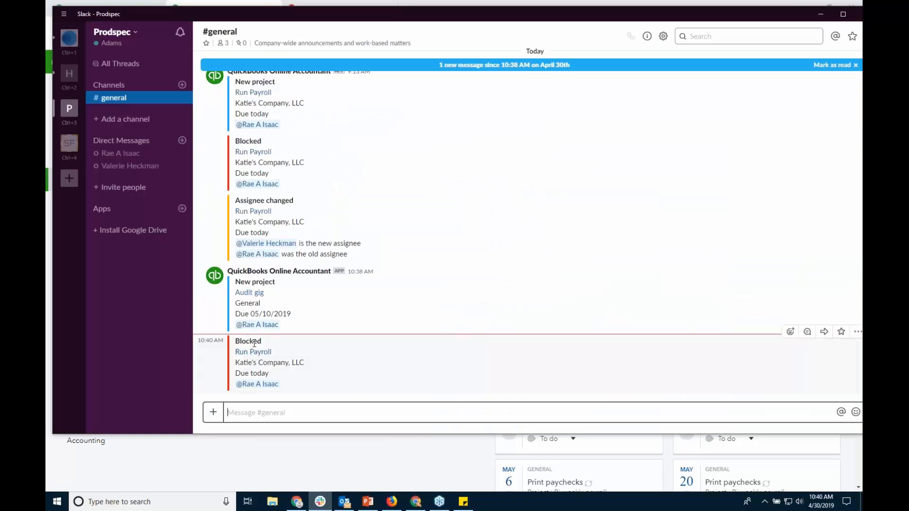
left_click(129, 154)
left_click(290, 411)
type("what up with the da")
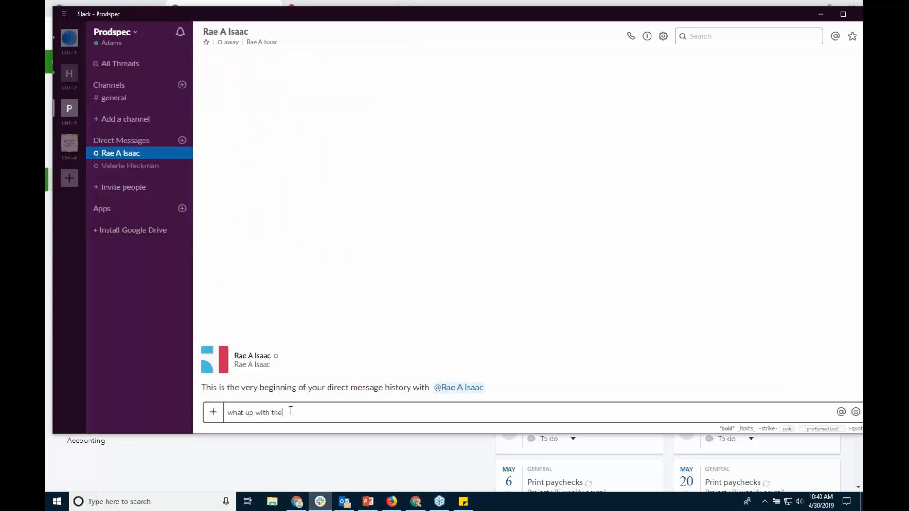
key("BackSpace")
key("BackSpace")
type("kate's payroll block status change?")
key("Return")
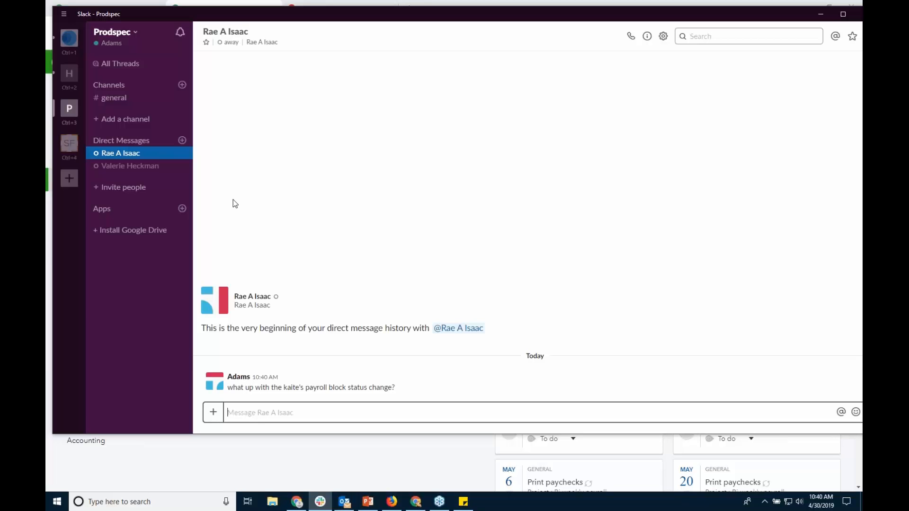
View the #general channel's QuickBooks notifications again, and move the Slack window away to uncover the Work page
left_click(124, 99)
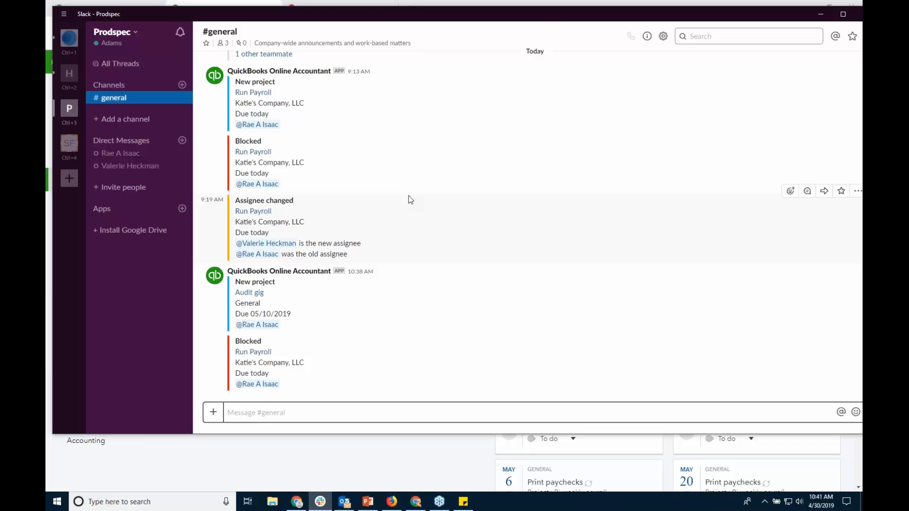
left_click_drag(553, 16, 0, 14)
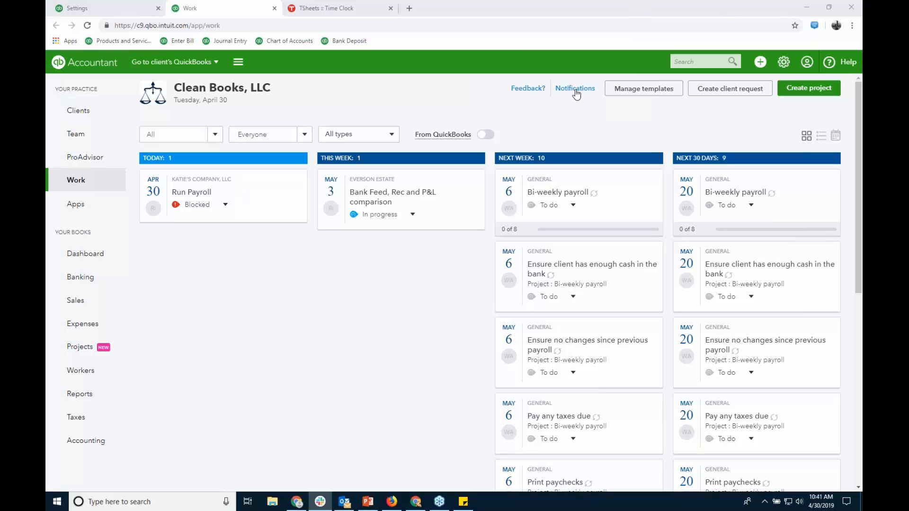
Close the Settings page and open the Bank Feed, Reconcile, and Monthly Reports project for Cloud Collaboration, LLC from the firm's projects
left_click(158, 8)
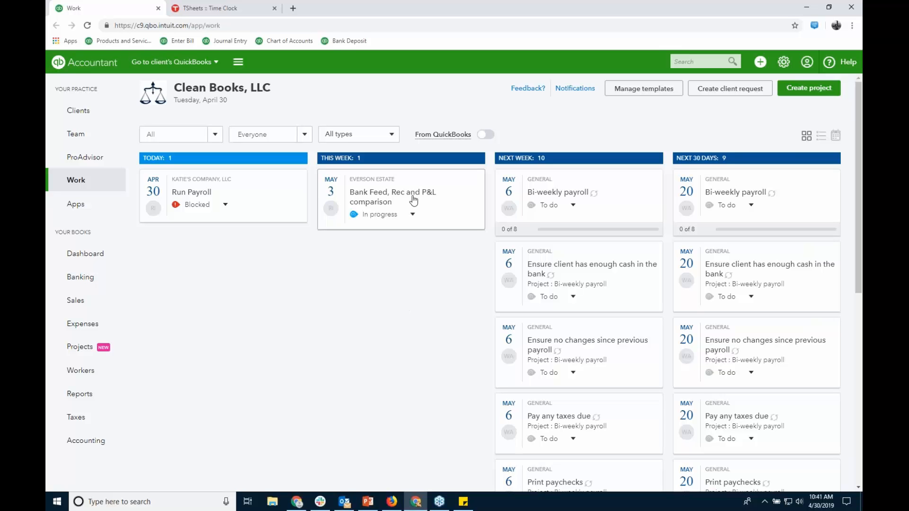
left_click(87, 348)
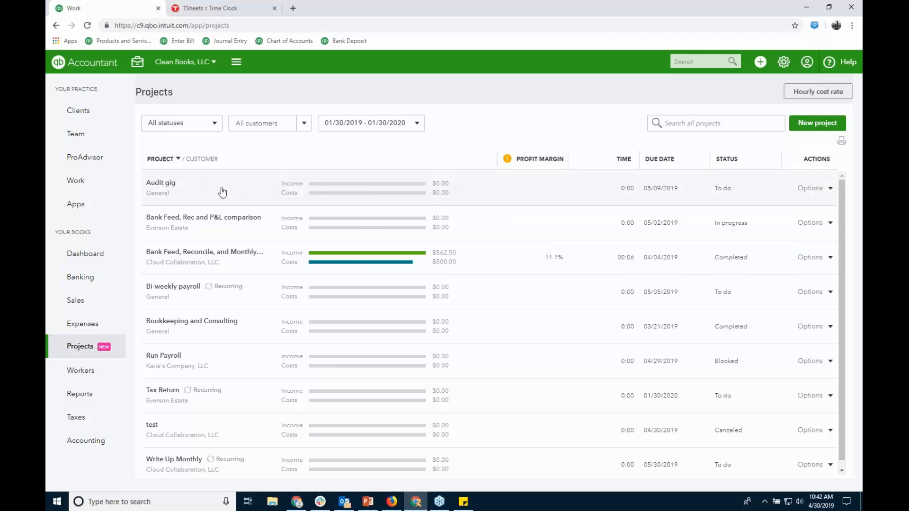
left_click(360, 198)
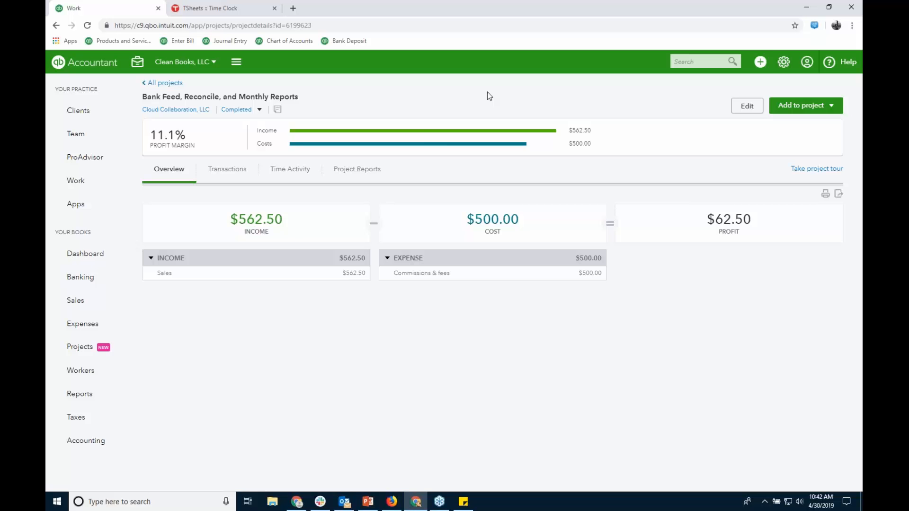
Review the create options for employee time activities, and view the TSheets Time Clock
left_click(759, 62)
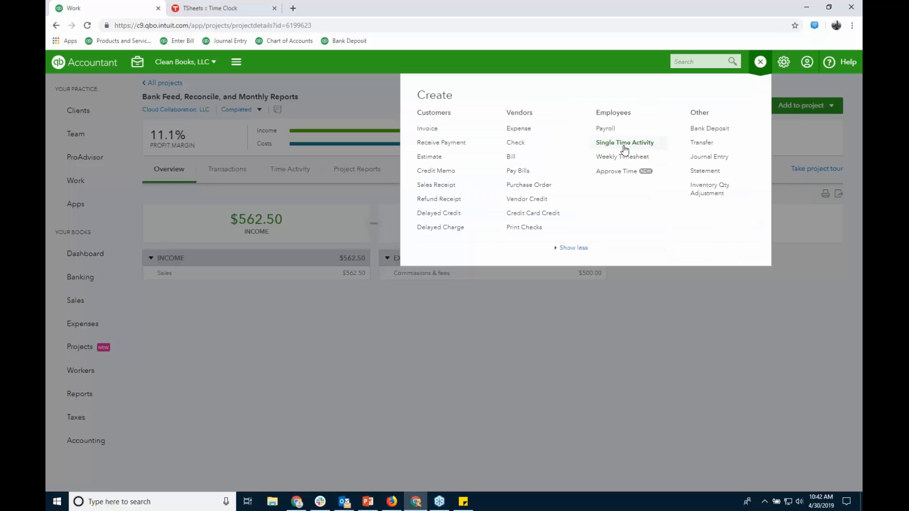
left_click(371, 87)
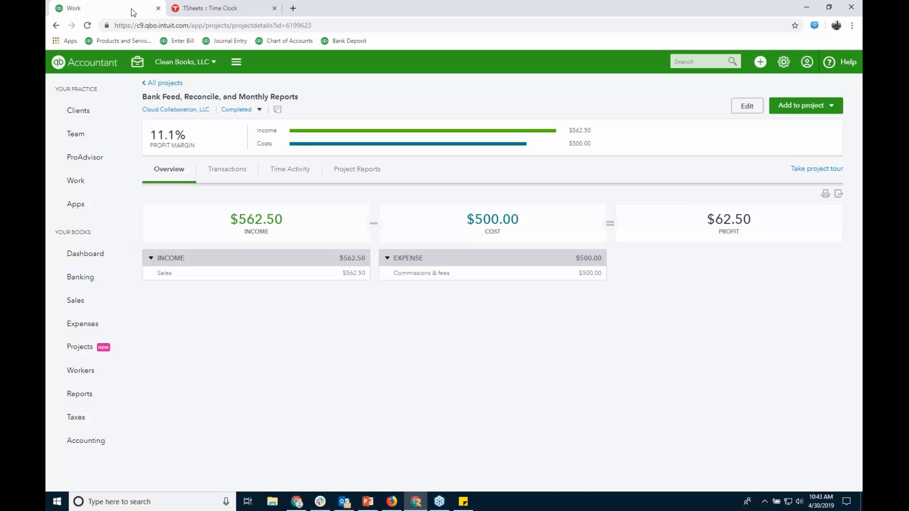
left_click(225, 8)
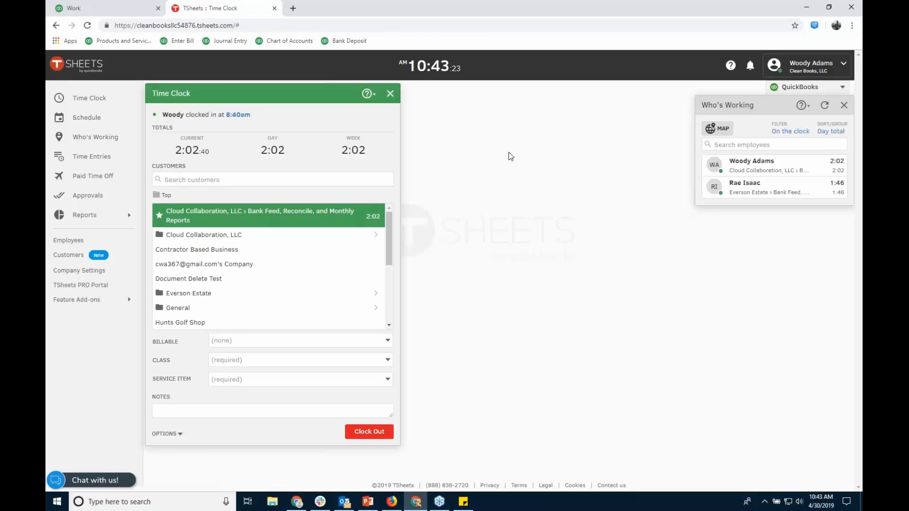
Return to the firm's Work page, look at its tasks in calendar view, and restore the grid view
left_click(122, 12)
left_click(75, 182)
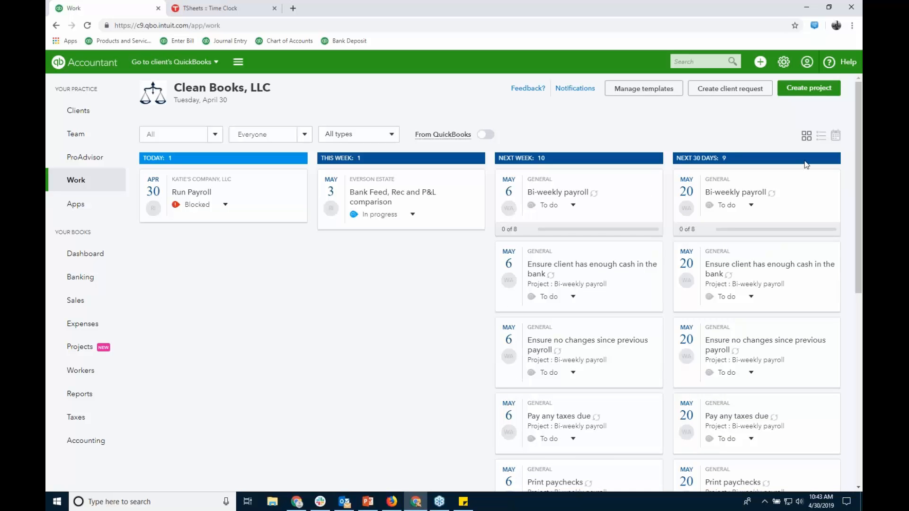
left_click(834, 135)
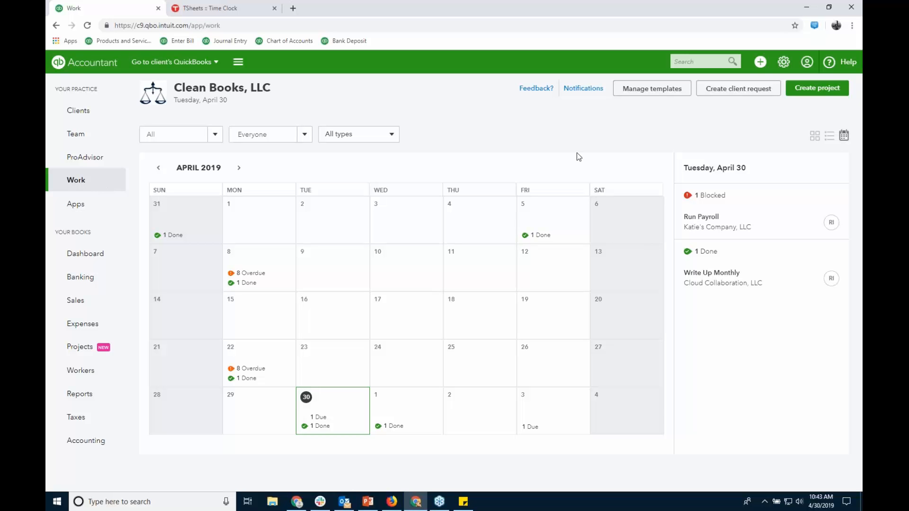
left_click(814, 136)
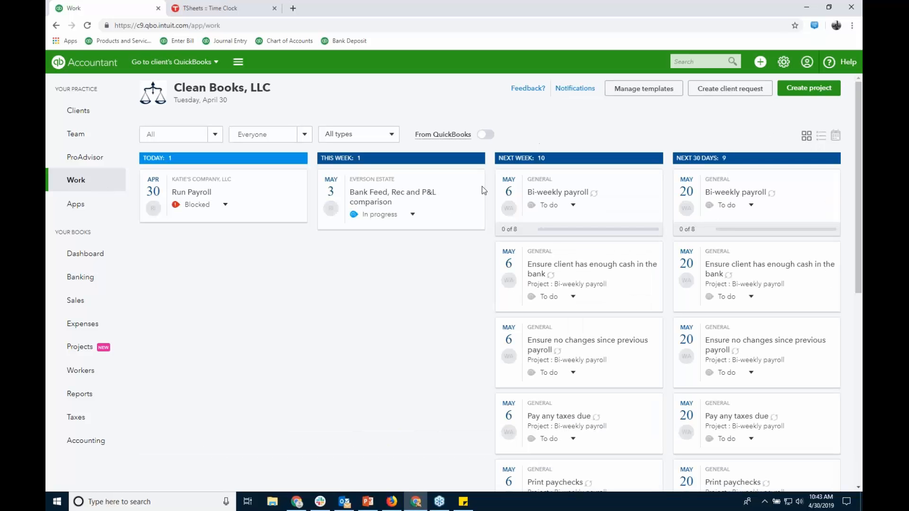
Check the status choices of the Everson Estate bank feed task, and briefly show the tasks coming from QuickBooks before hiding them again
left_click(414, 215)
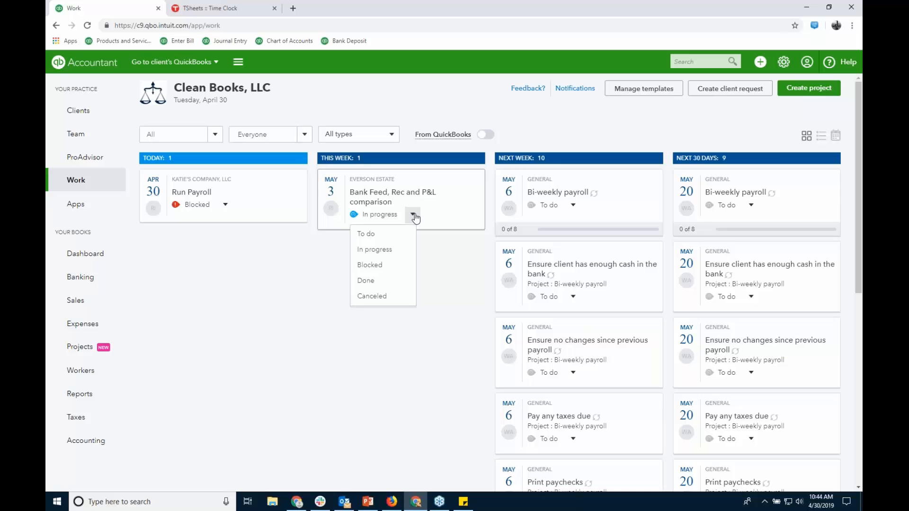
left_click(485, 135)
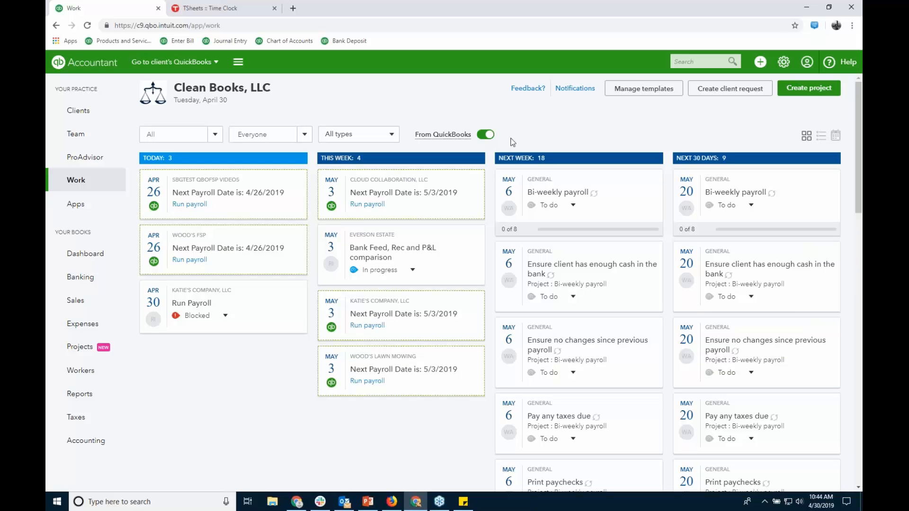
left_click(486, 134)
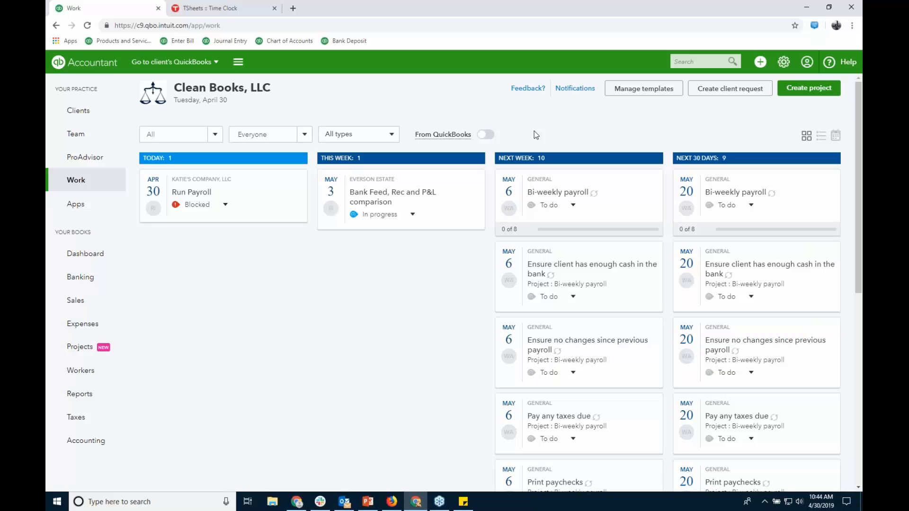
Examine the TSheets Time Clock and compare it with the employee time-entry options available from the firm's Dashboard
left_click(231, 11)
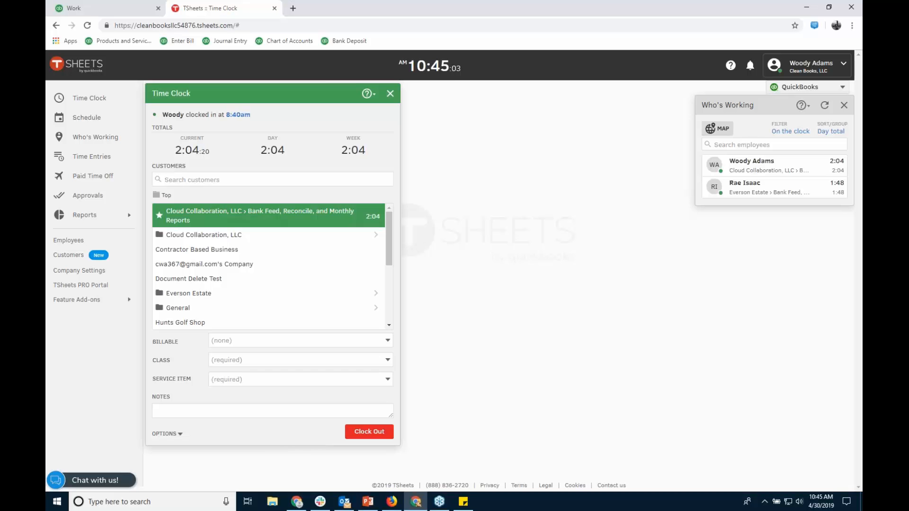
left_click(142, 10)
left_click(762, 64)
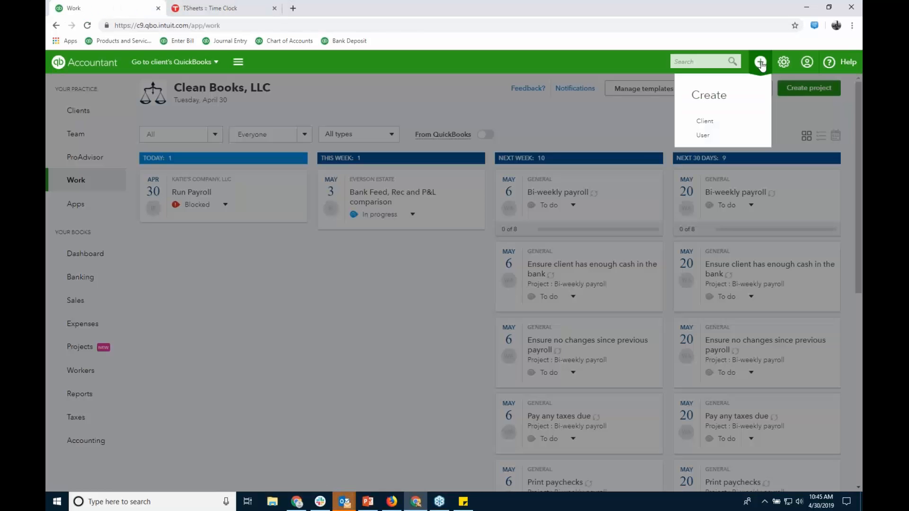
left_click(519, 145)
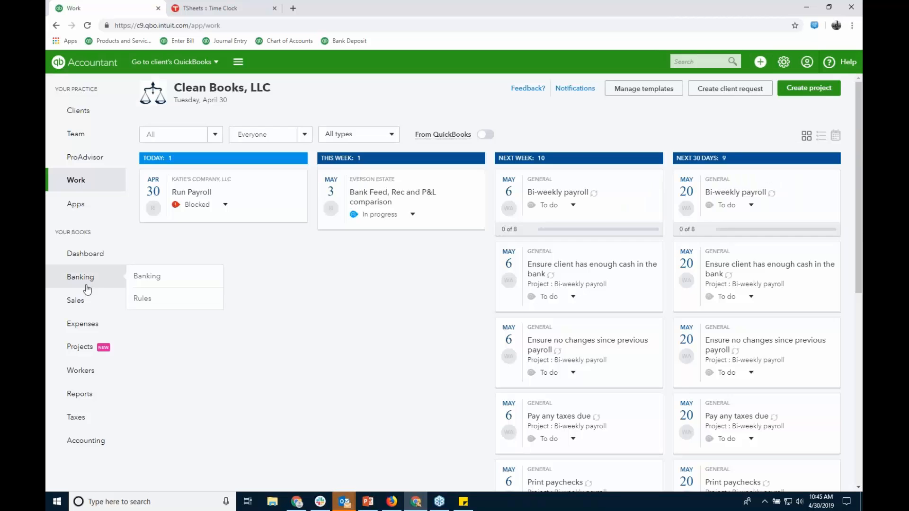
left_click(90, 254)
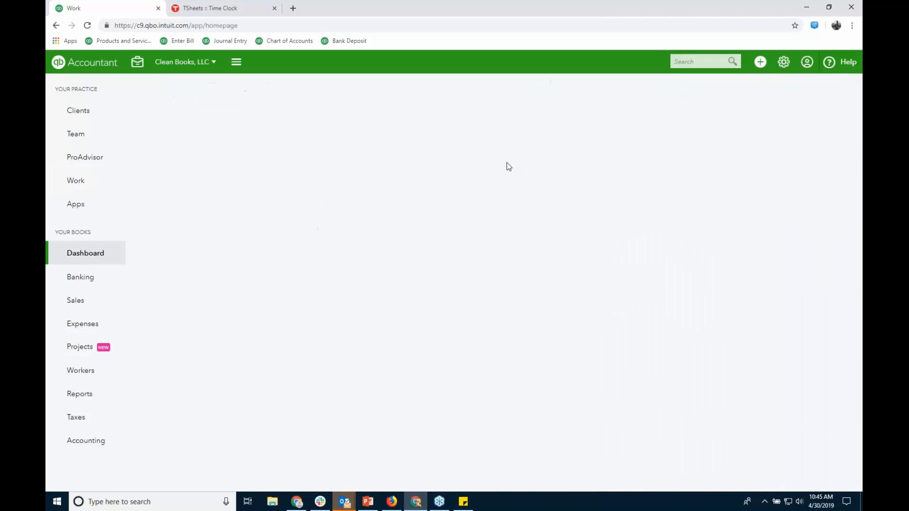
left_click(760, 62)
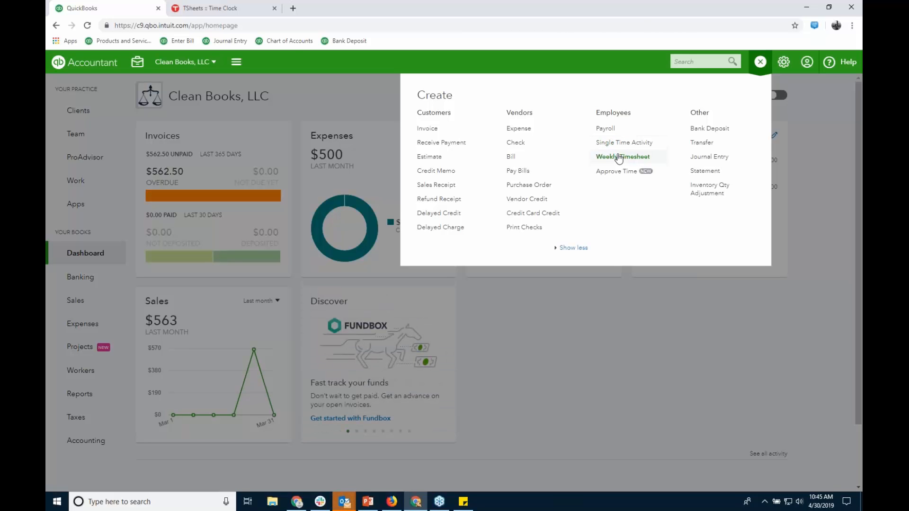
left_click(243, 10)
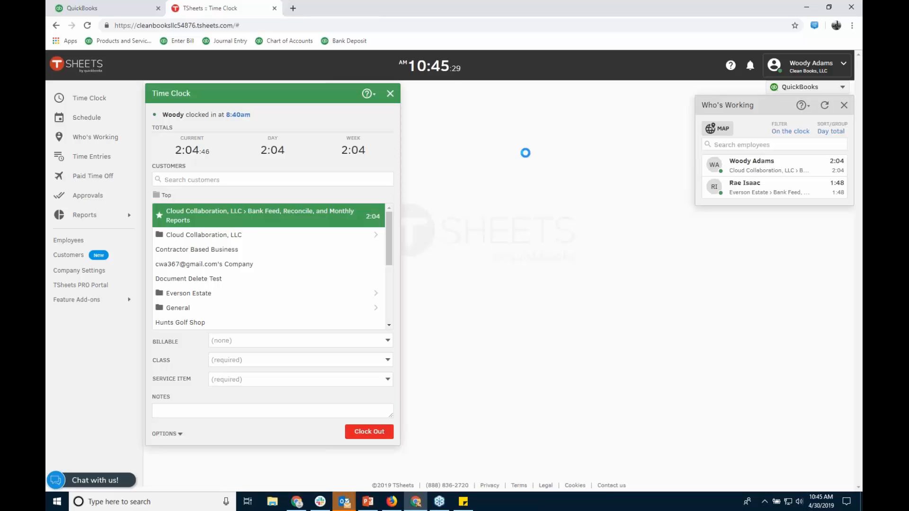
left_click(95, 8)
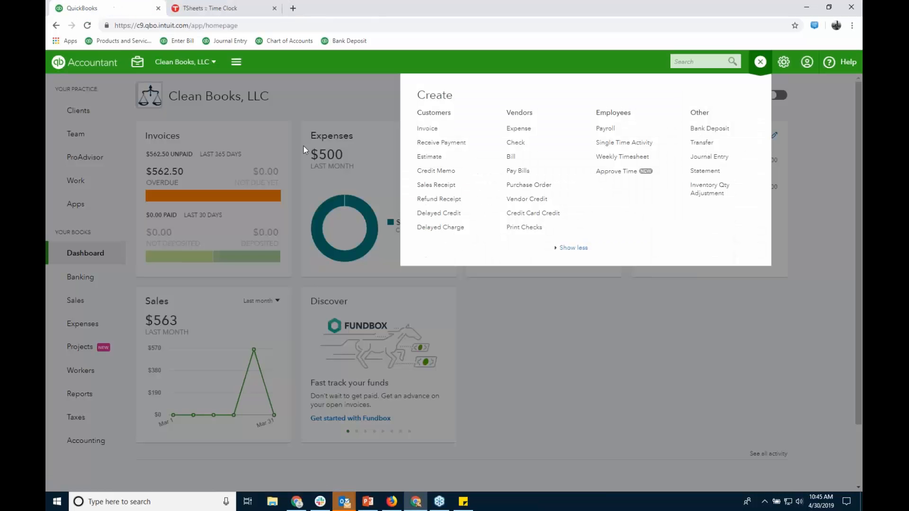
Run the Time cost by employee or vendor report for the Bank Feed, Reconcile, and Monthly Reports project
left_click(83, 347)
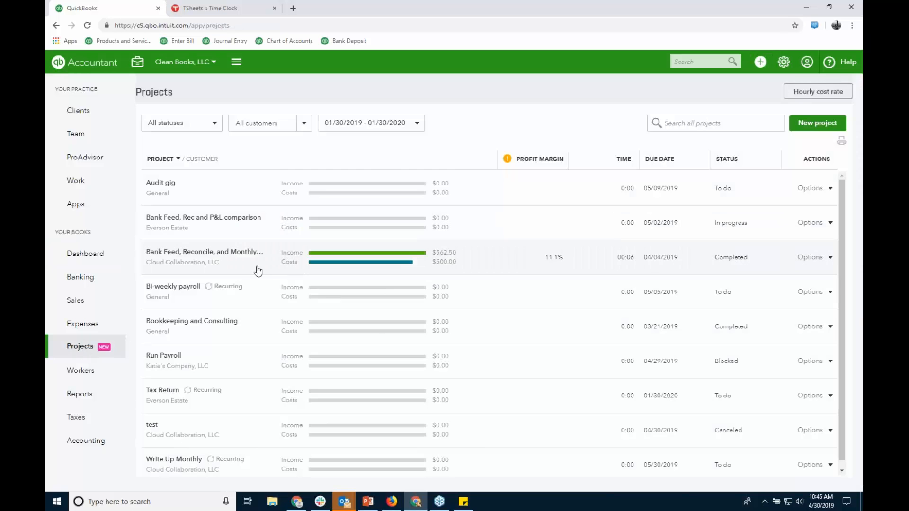
left_click(267, 260)
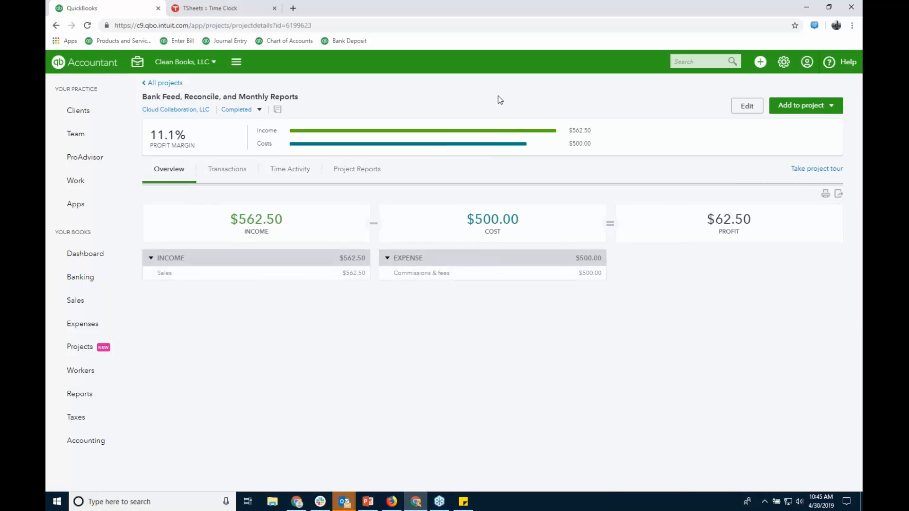
left_click(373, 171)
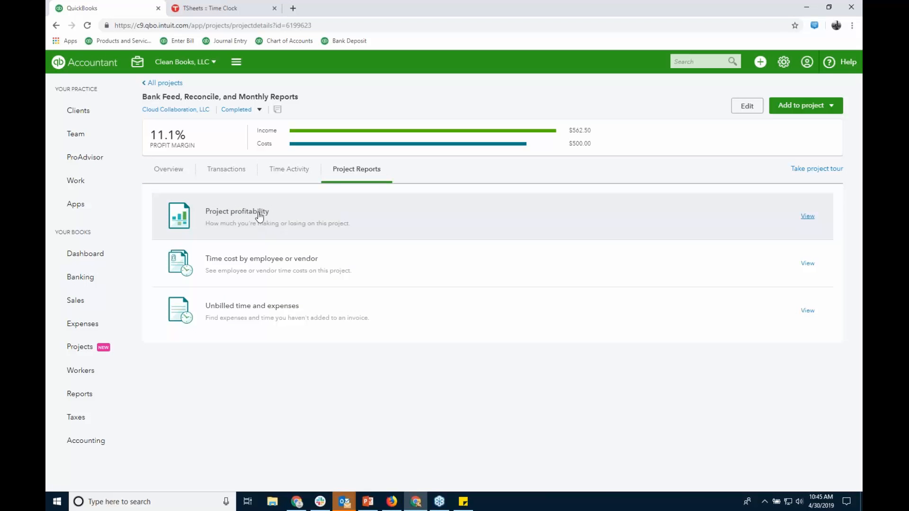
left_click(327, 264)
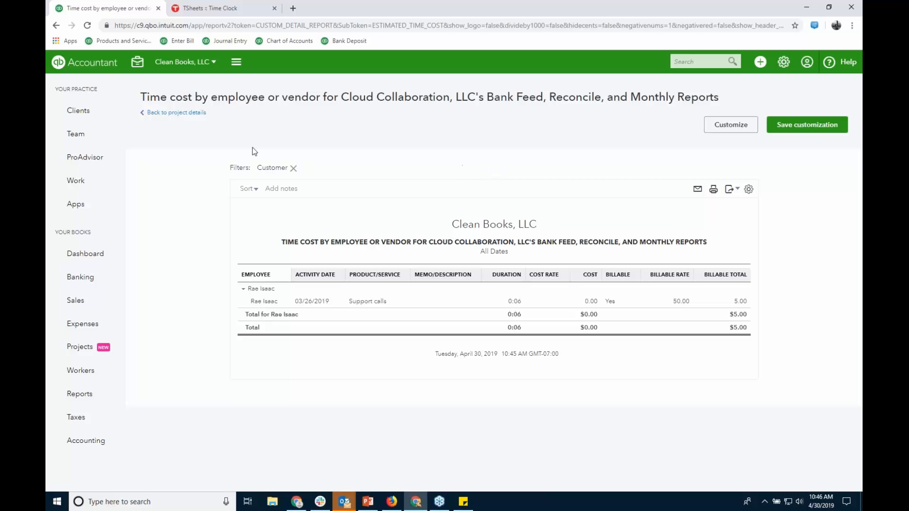
Create the client request "please send doc" for Cloud Collaboration, LLC, with client notification off, and publish it to the client's QuickBooks
left_click(82, 111)
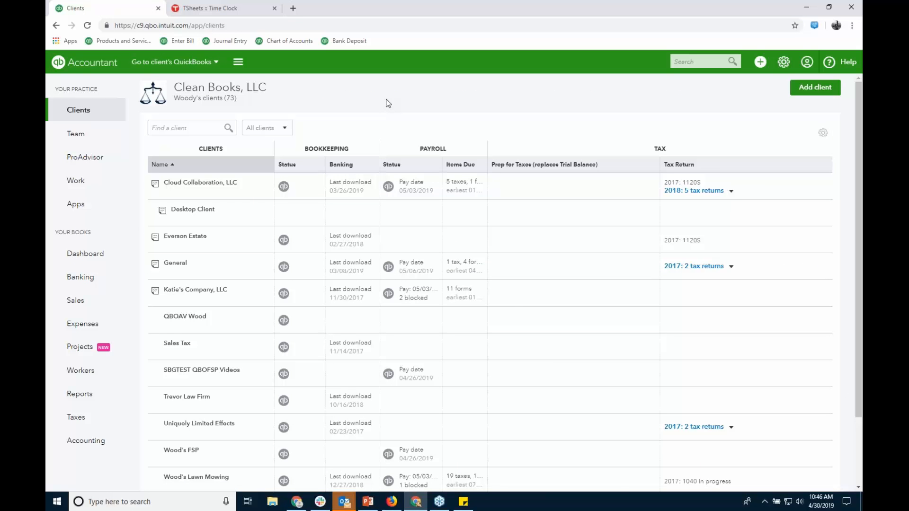
left_click(85, 185)
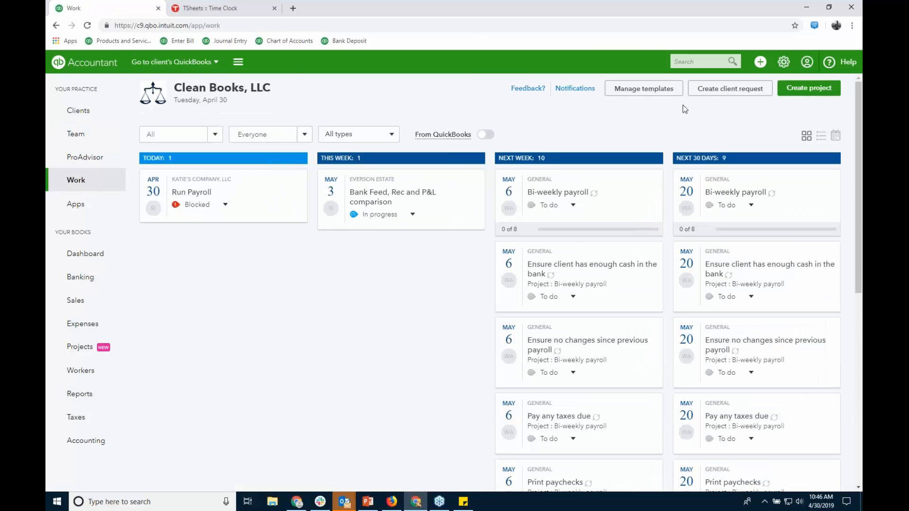
left_click(731, 90)
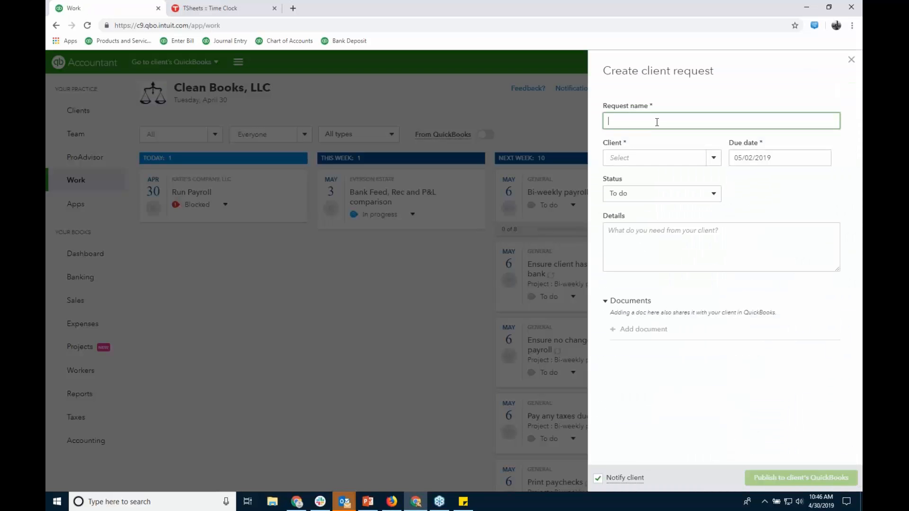
type("please send doc")
left_click(712, 158)
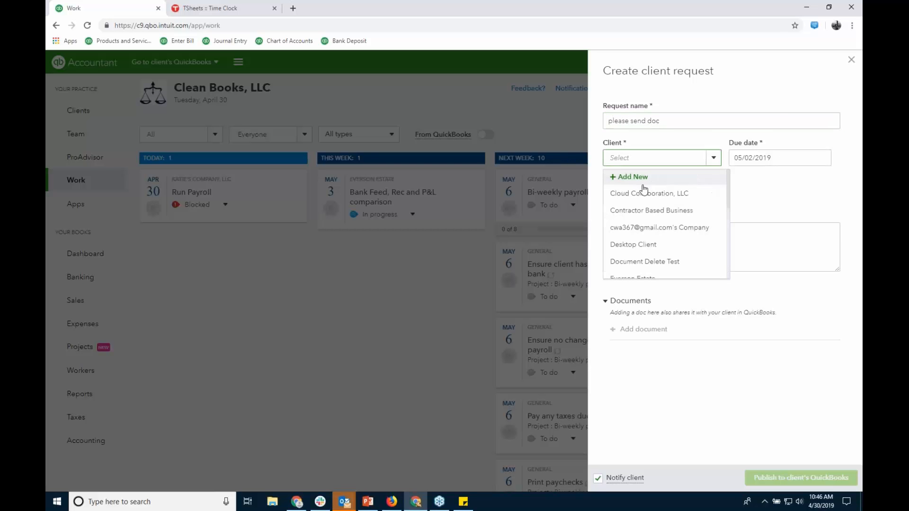
left_click(667, 195)
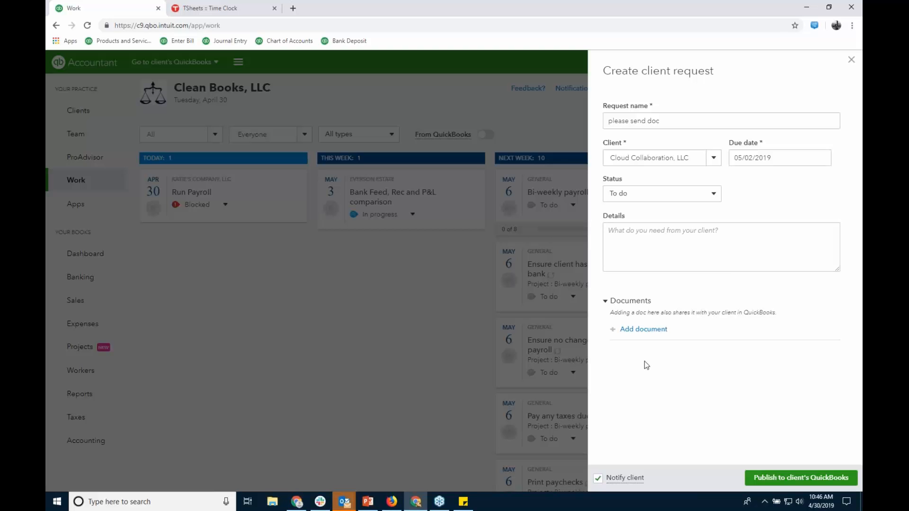
left_click(598, 478)
left_click(801, 478)
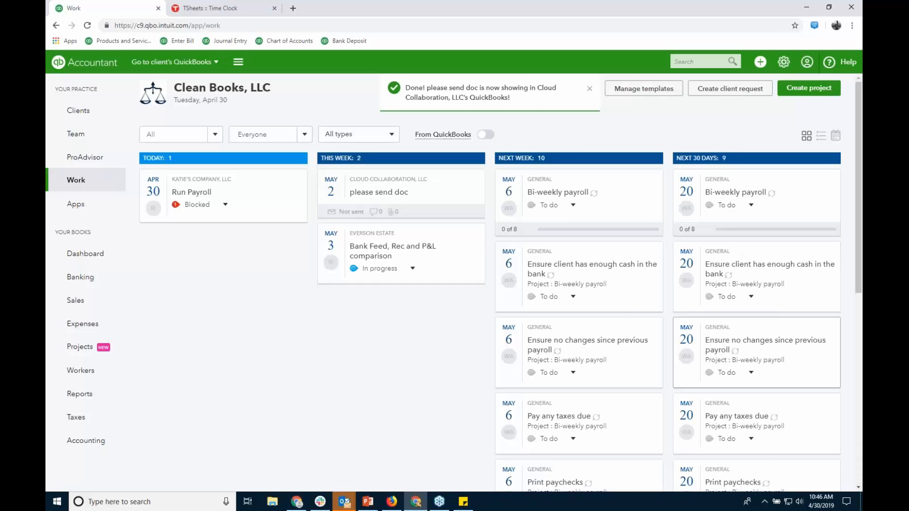
Switch to the testing Chrome profile, sign in to QuickBooks Online with the saved credentials, and open the Cloud Collaboration, LLC company
left_click(836, 26)
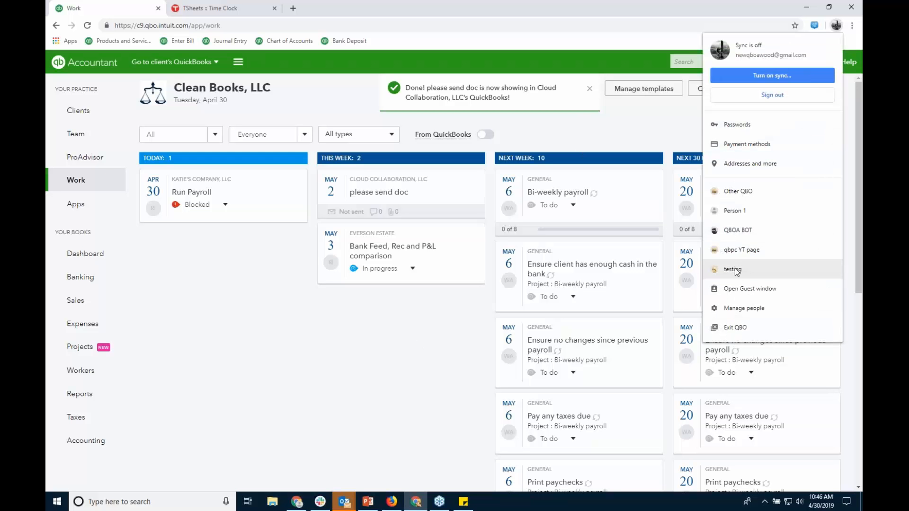
left_click(733, 270)
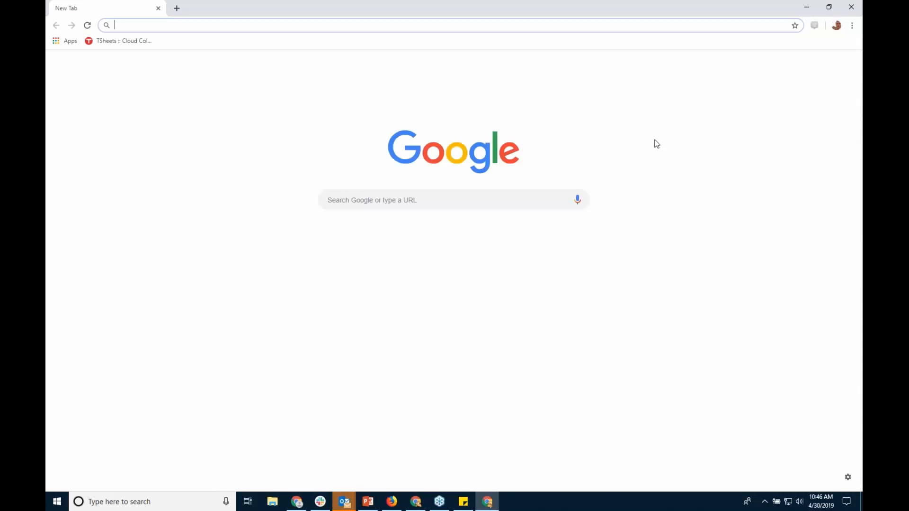
left_click(341, 252)
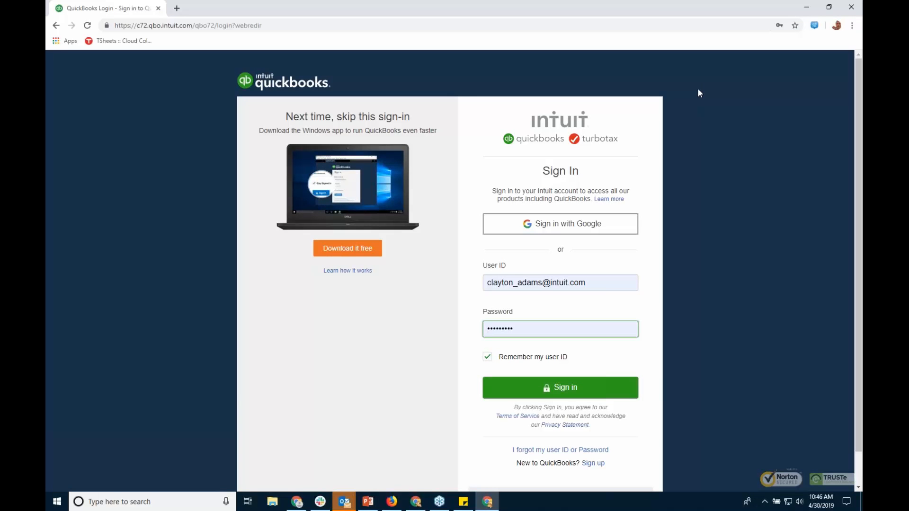
key("Return")
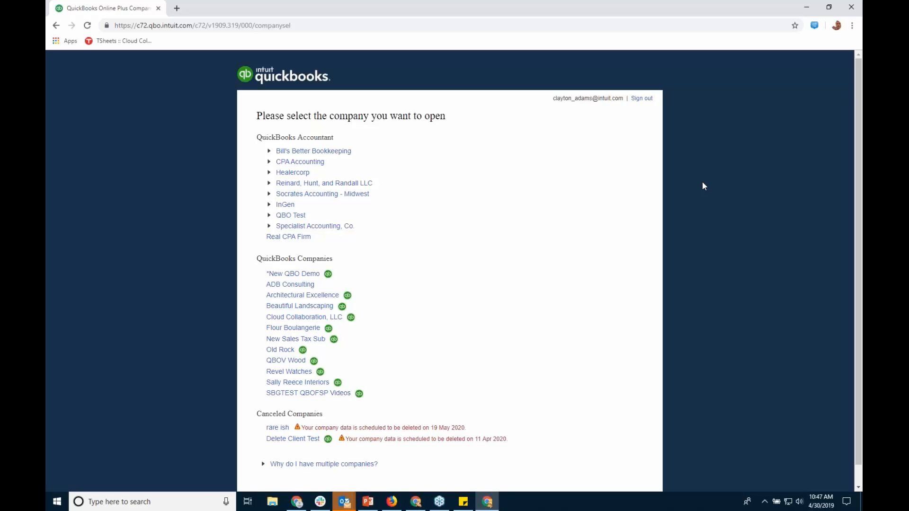
left_click(331, 318)
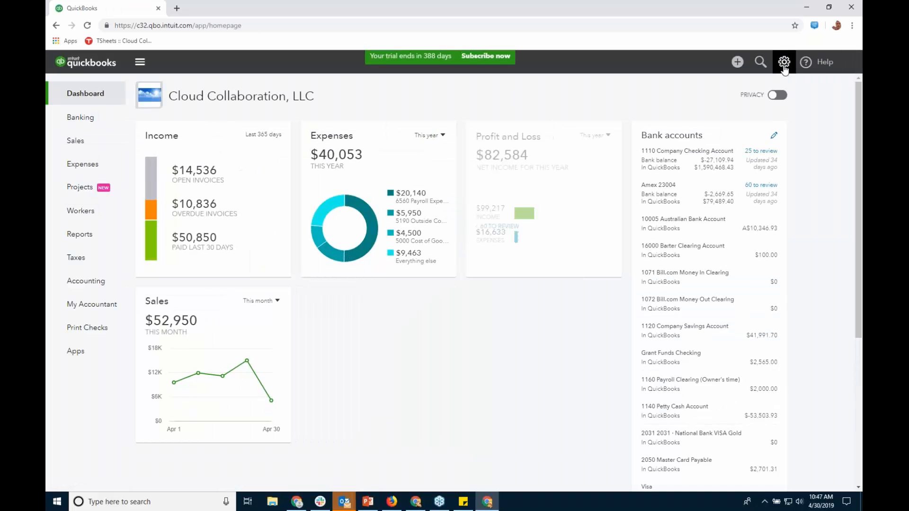
Go to the company selection list and examine the clients under Reinard, Hunt, and Randall LLC and Socrates Accounting - Midwest
left_click(783, 62)
left_click(740, 191)
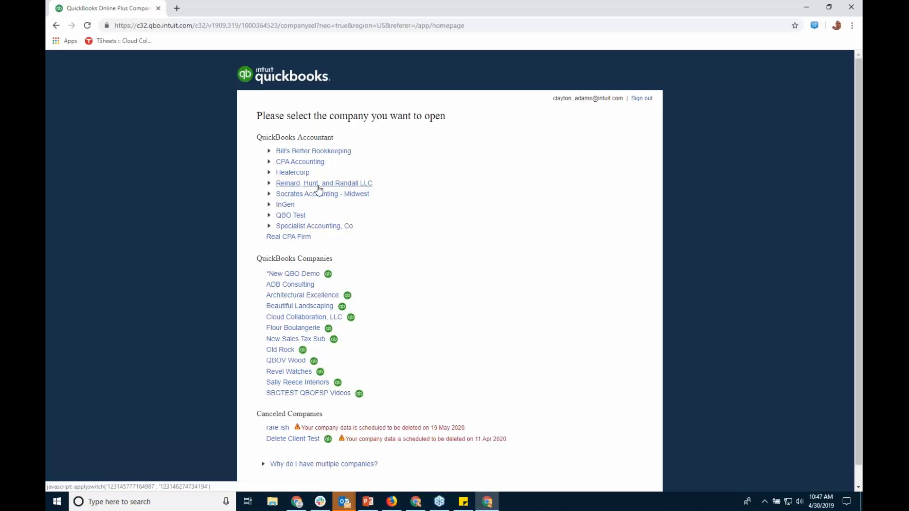
left_click(269, 184)
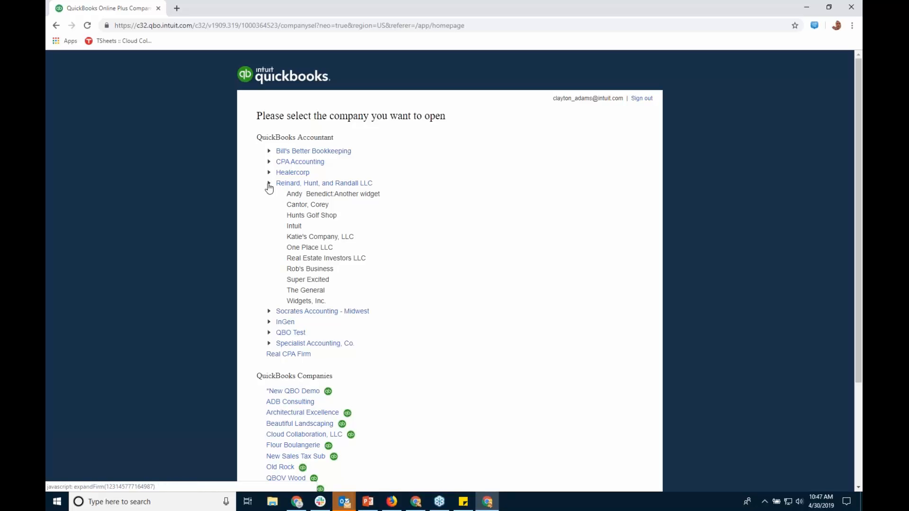
left_click(269, 186)
left_click(270, 195)
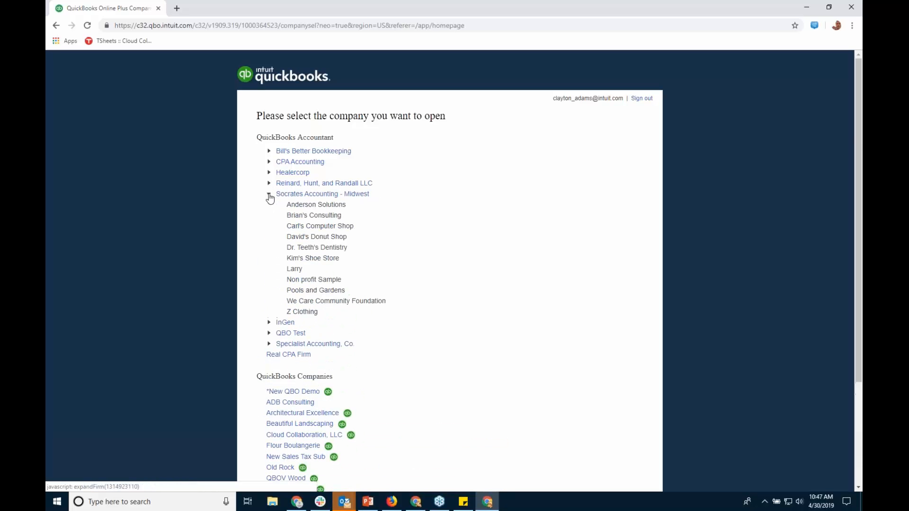
left_click(269, 195)
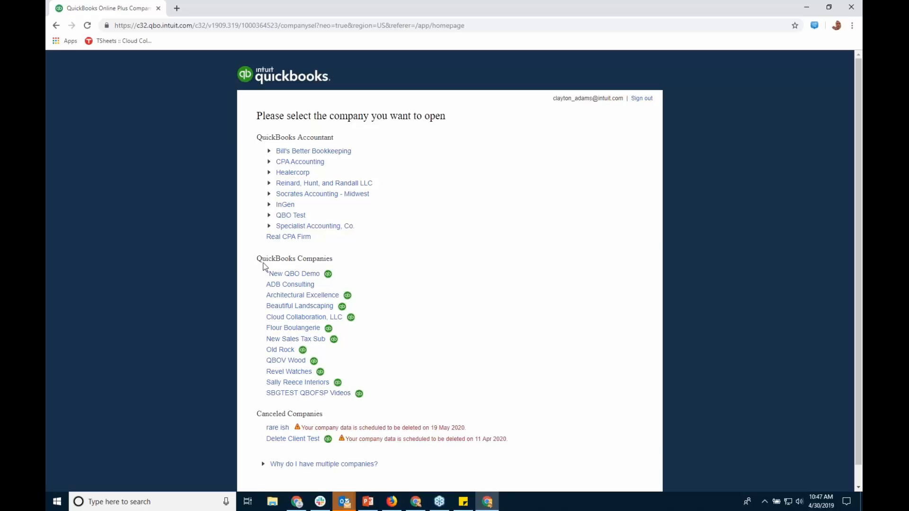
left_click_drag(257, 259, 405, 263)
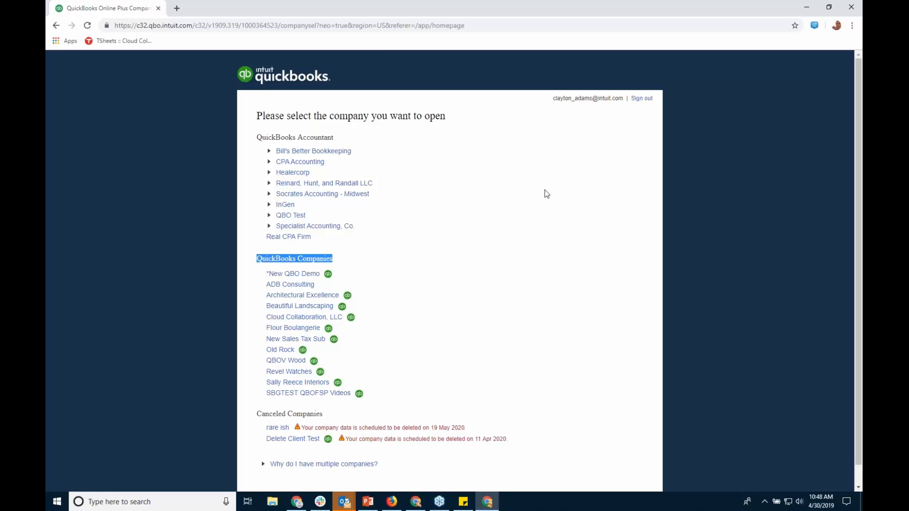
Reopen the Cloud Collaboration, LLC company and dismiss the recurring template reminders task on its Dashboard
left_click(337, 318)
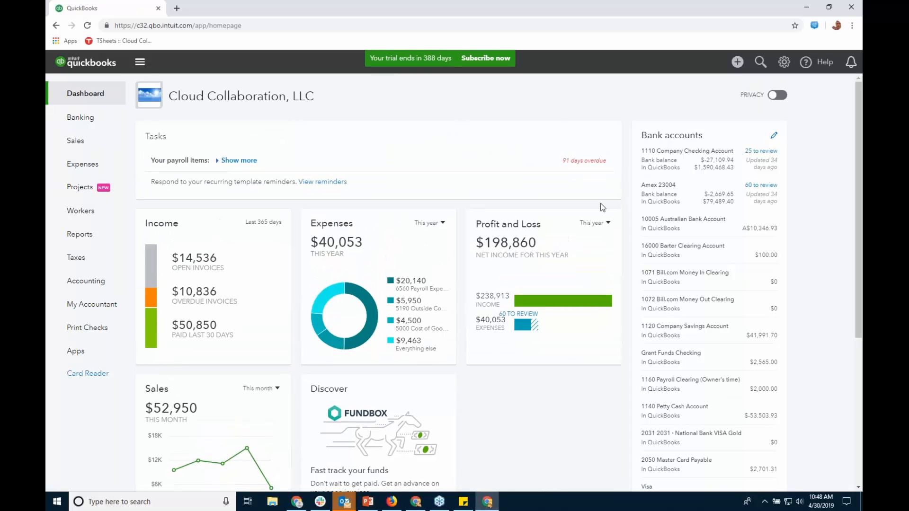
left_click(601, 182)
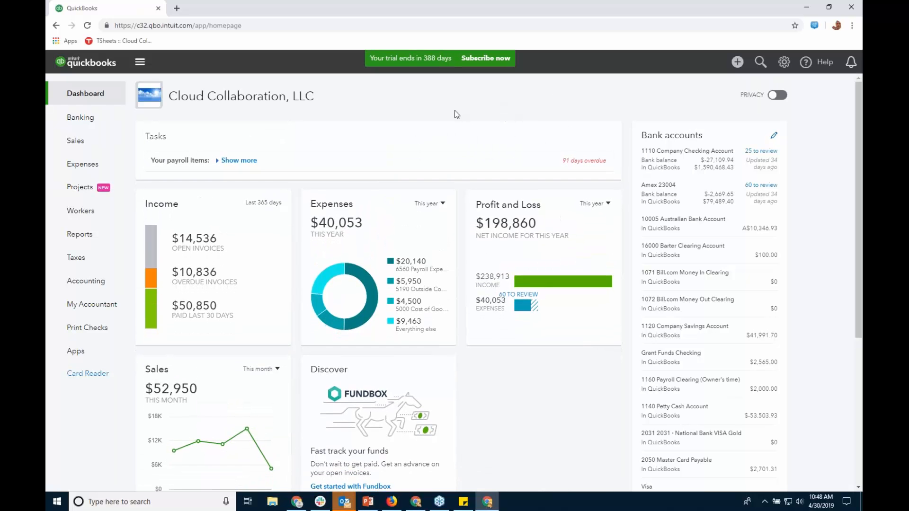
Show the client's My Accountant requests sorted by Recently updated
left_click(92, 305)
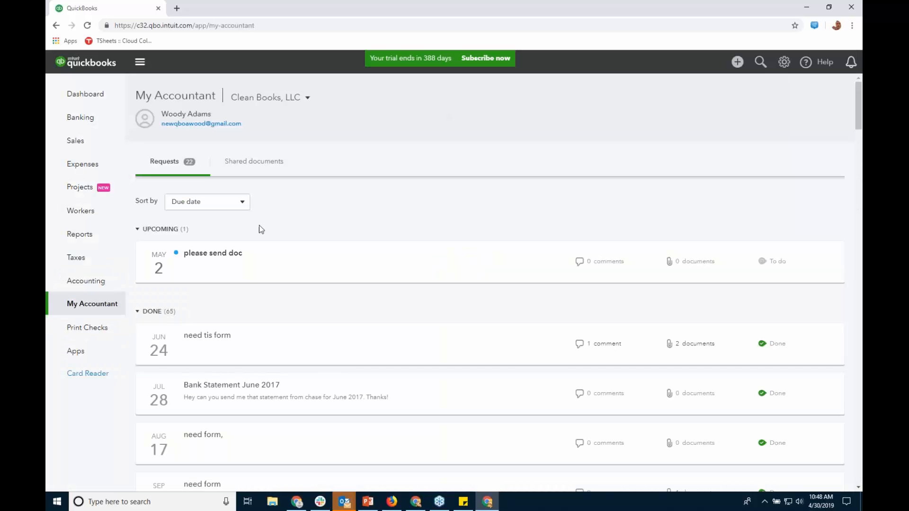
left_click(240, 202)
left_click(213, 238)
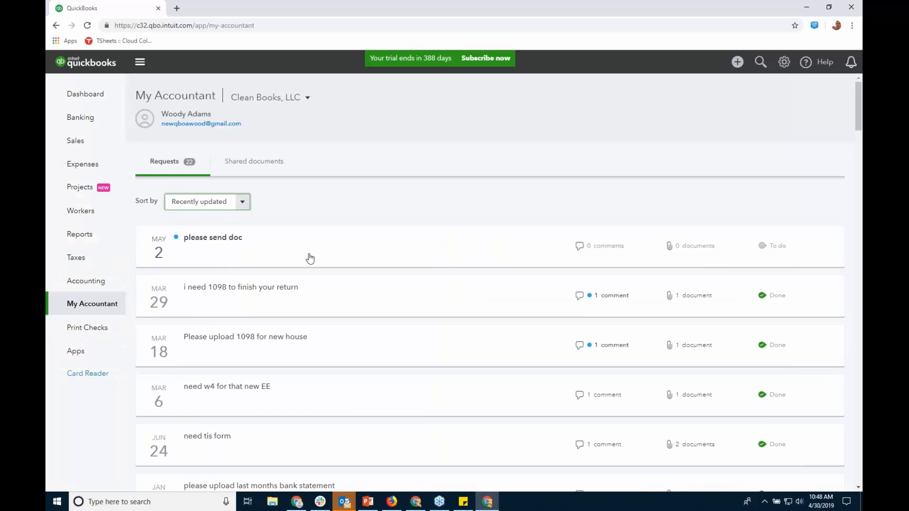
Respond to the "please send doc" request by uploading the Bank Feed and Reconciliation Deep Dive registration report from Downloads, without posting a comment
left_click(247, 249)
left_click(653, 191)
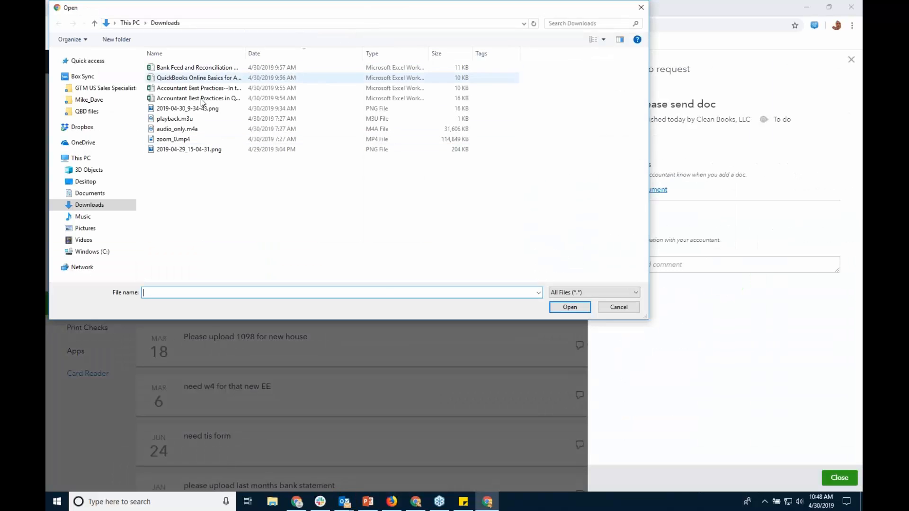
left_click(214, 68)
left_click(570, 306)
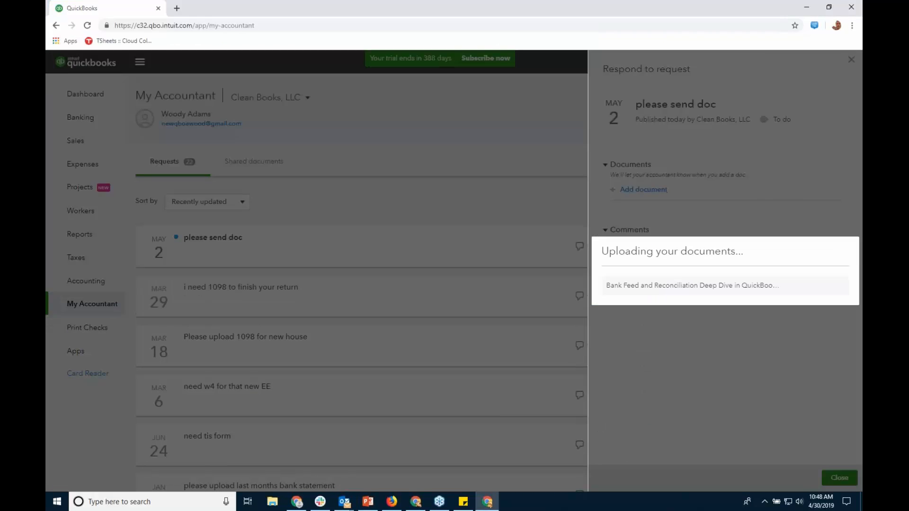
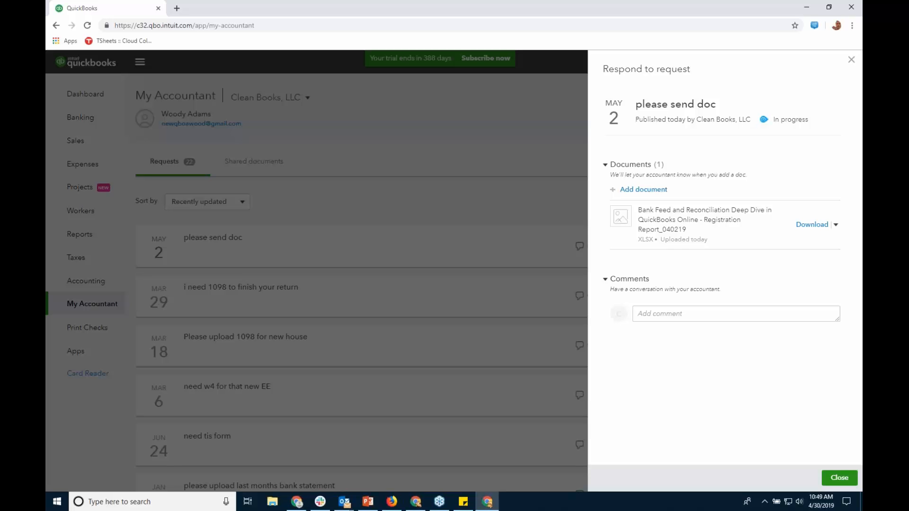
left_click(699, 316)
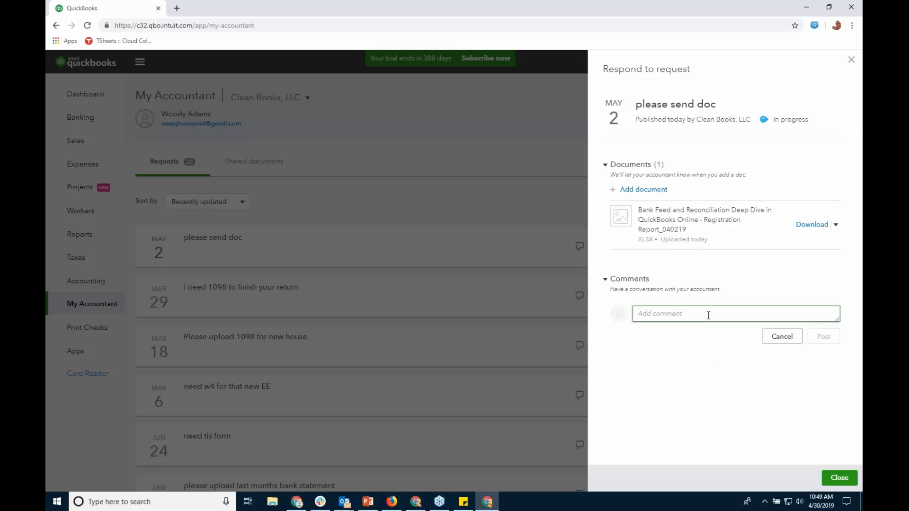
left_click(839, 477)
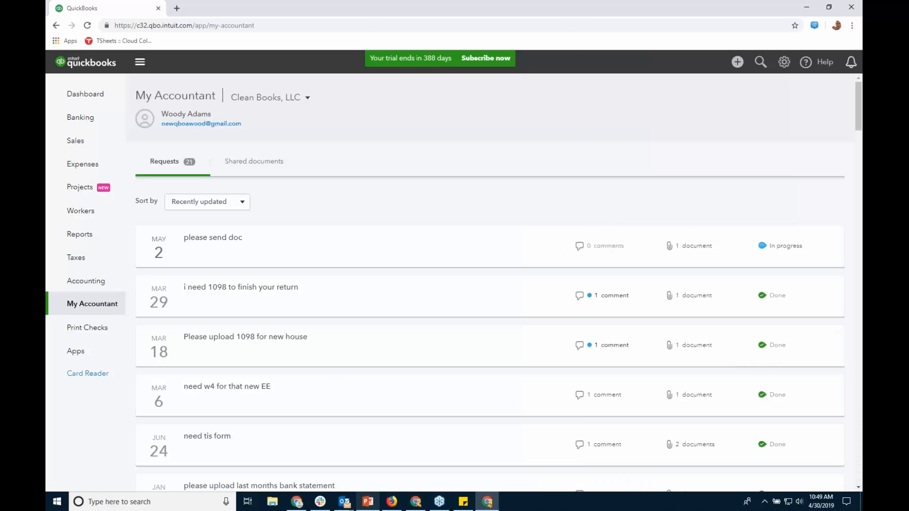
Dismiss the calendar reminder, switch back to the accountant's QuickBooks window, and reload the Work page
left_click(806, 7)
left_click(416, 503)
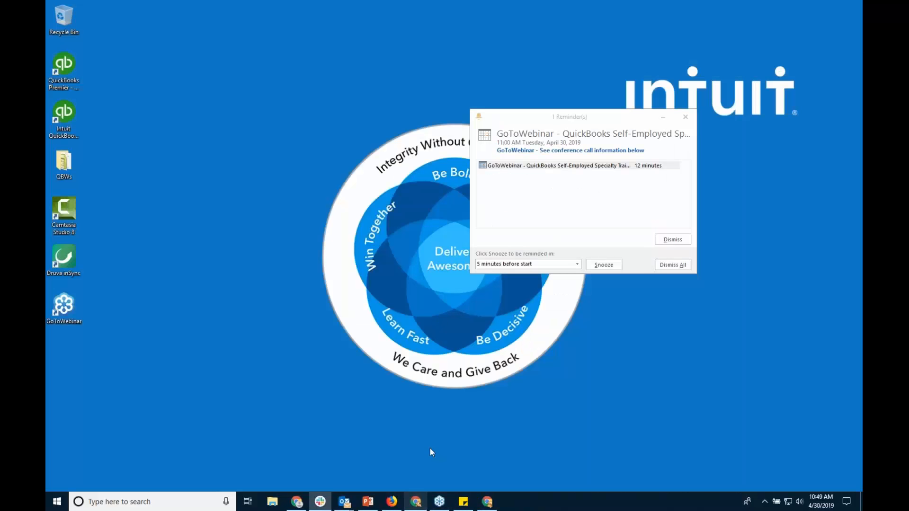
left_click(672, 265)
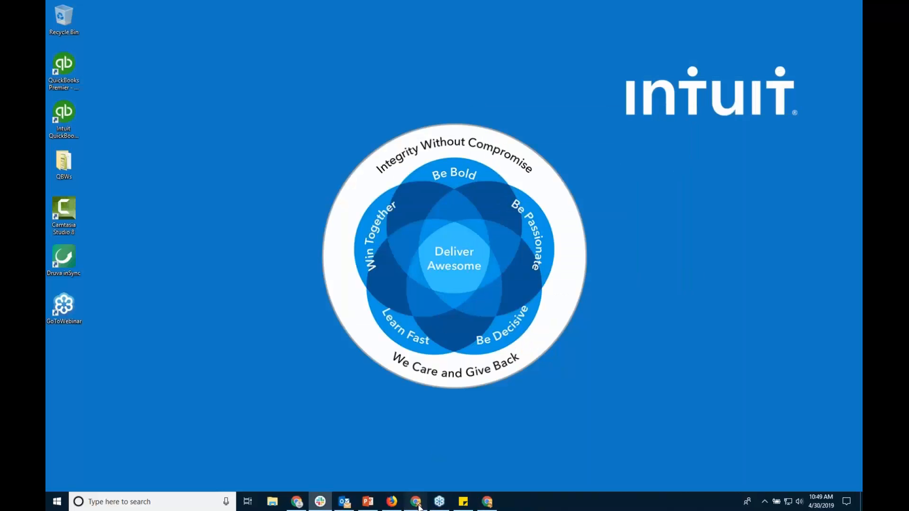
left_click(416, 502)
left_click(87, 26)
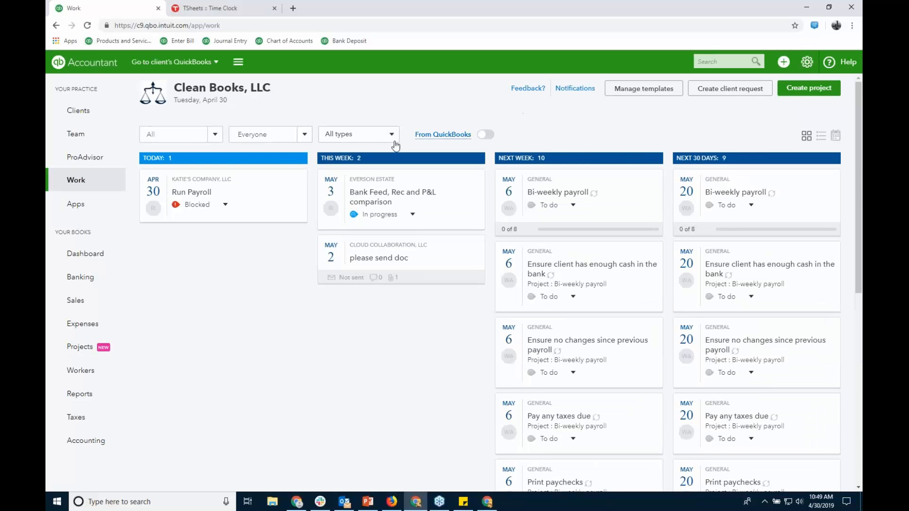
Filter the work items by Requests and review the document attached to the "please send doc" client request
left_click(391, 135)
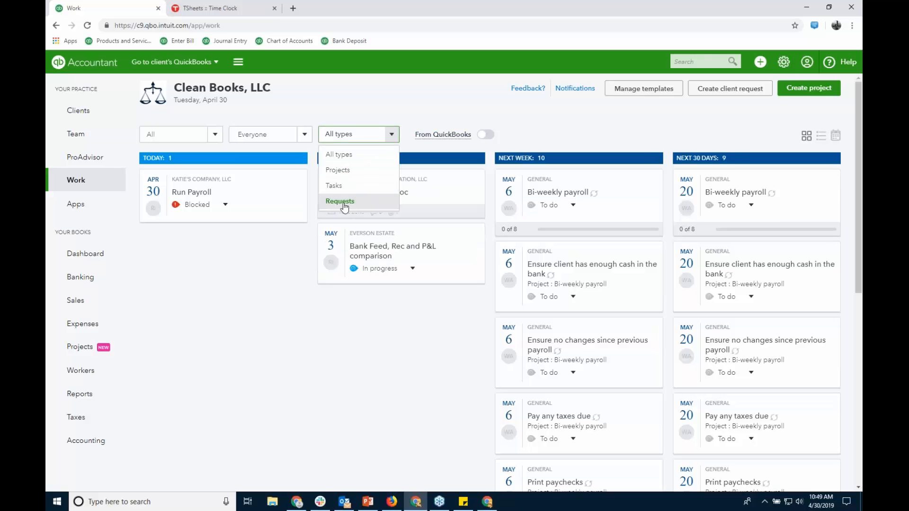
left_click(354, 204)
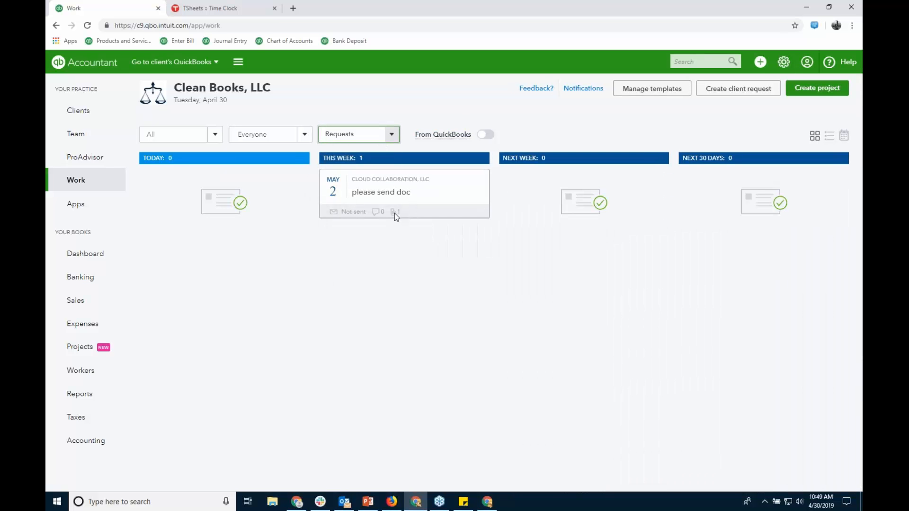
left_click(447, 189)
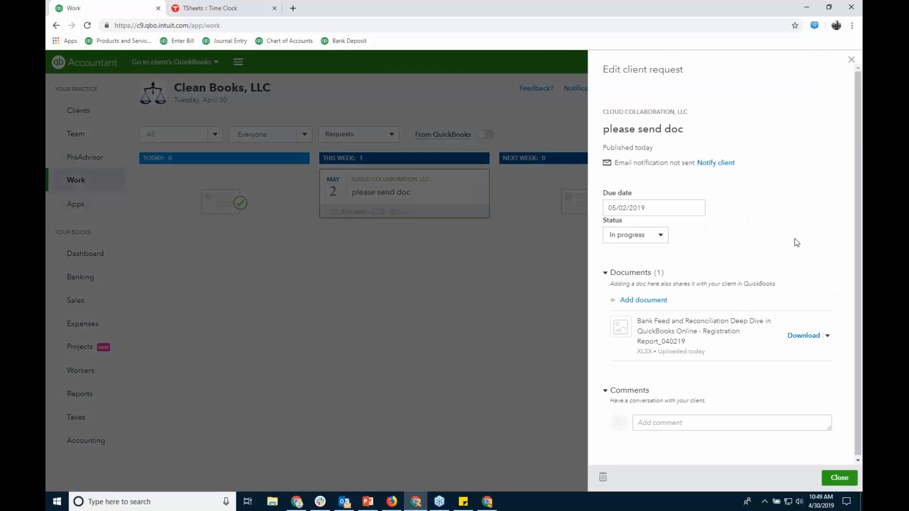
left_click(851, 61)
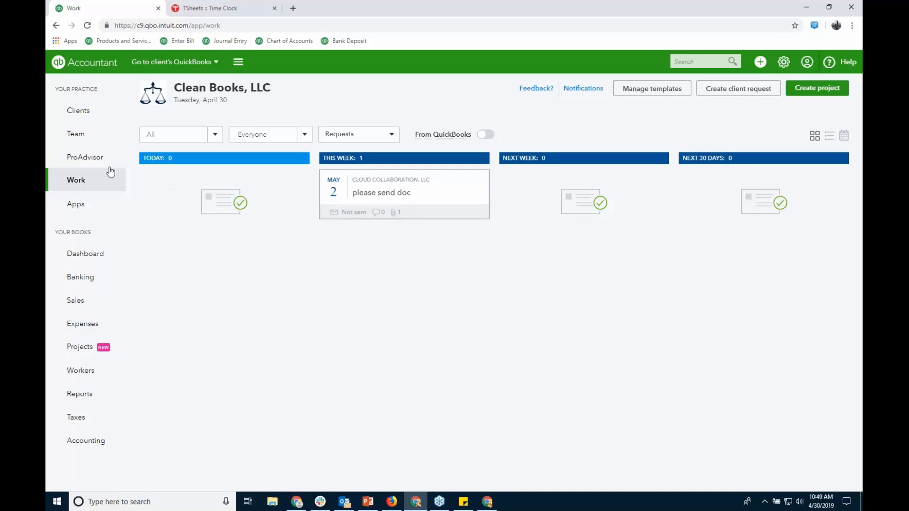
Check the shared documents in Cloud Collaboration, LLC's client record for the uploaded registration report
left_click(77, 111)
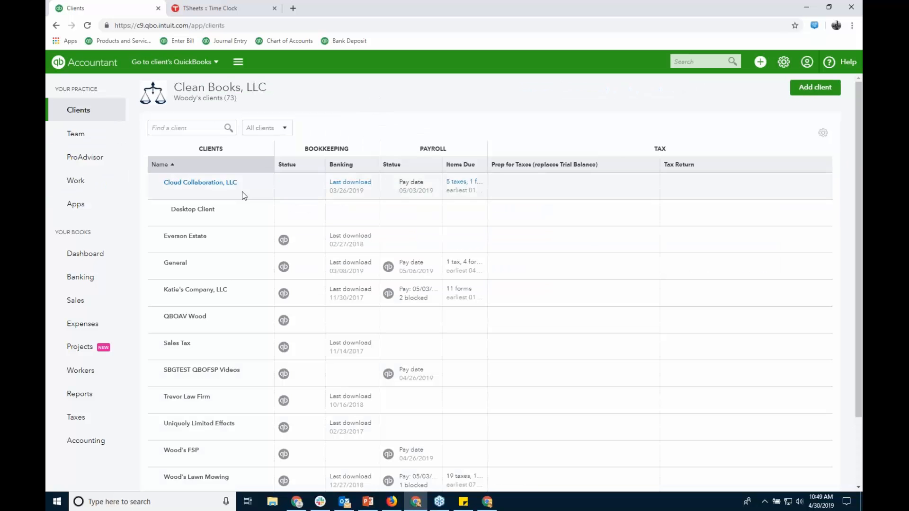
left_click(216, 183)
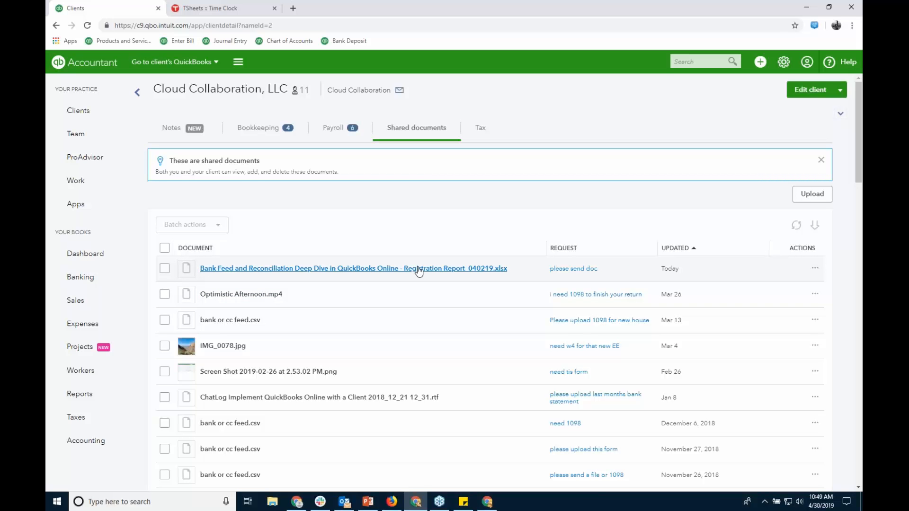
Show all types of work items again and switch the Work page to the calendar view
left_click(77, 185)
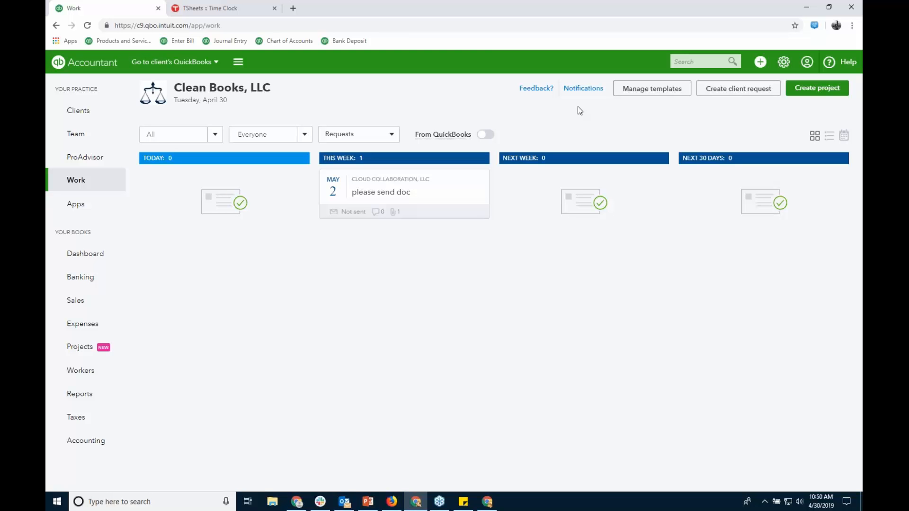
left_click(391, 134)
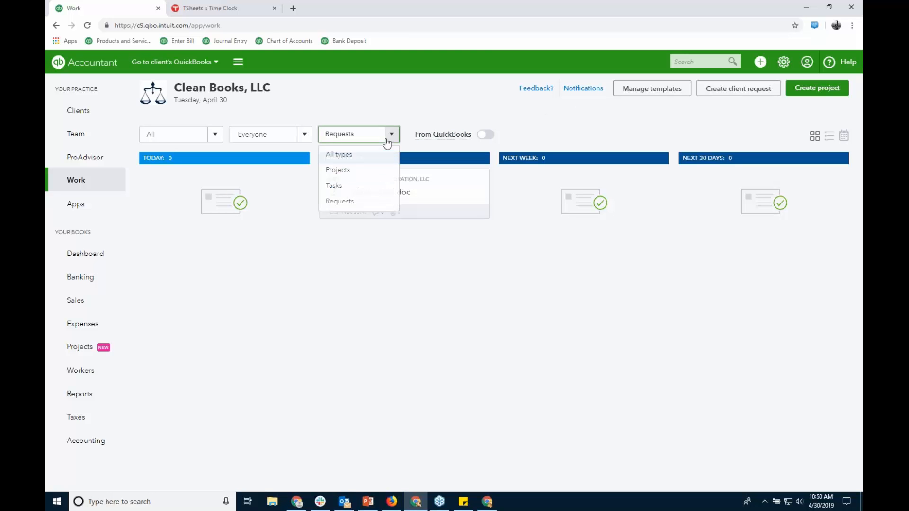
key("Return")
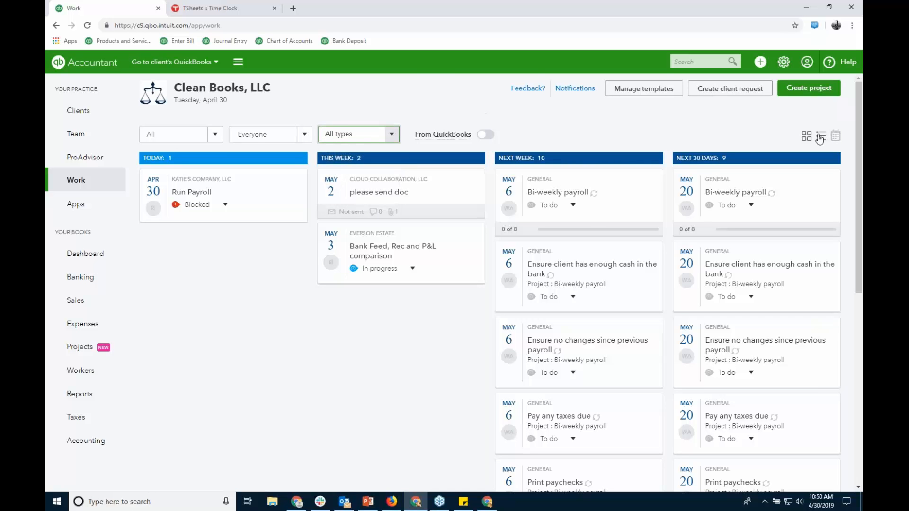
left_click(835, 136)
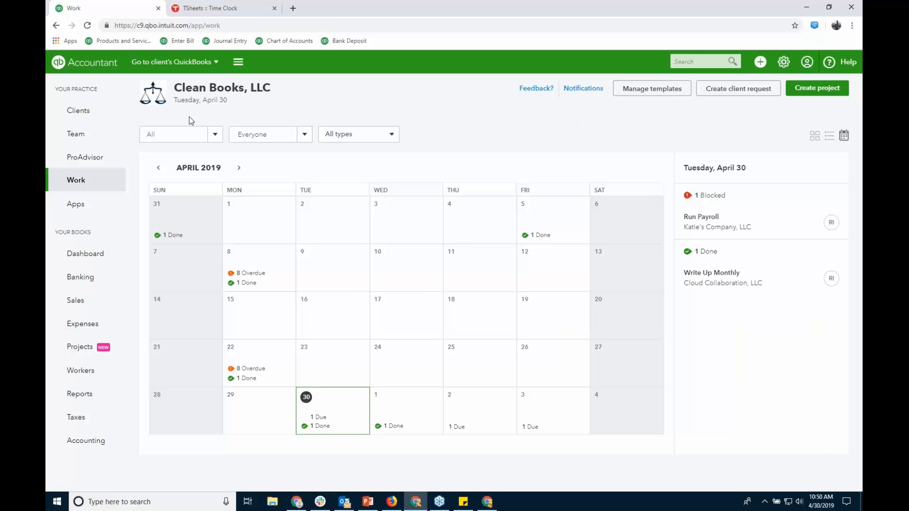
Examine the discounted apps available to find, the apps connected to each client, and the firm's own apps
left_click(93, 209)
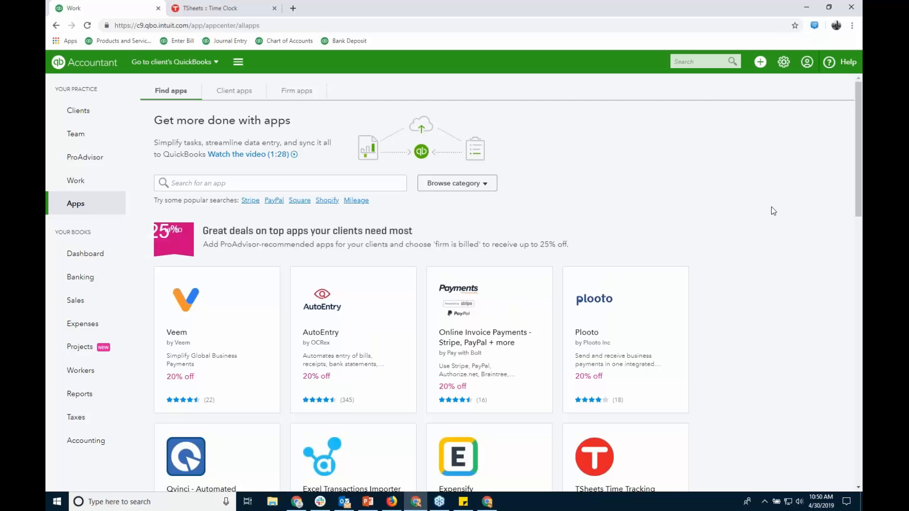
scroll(771, 206, "down", 3)
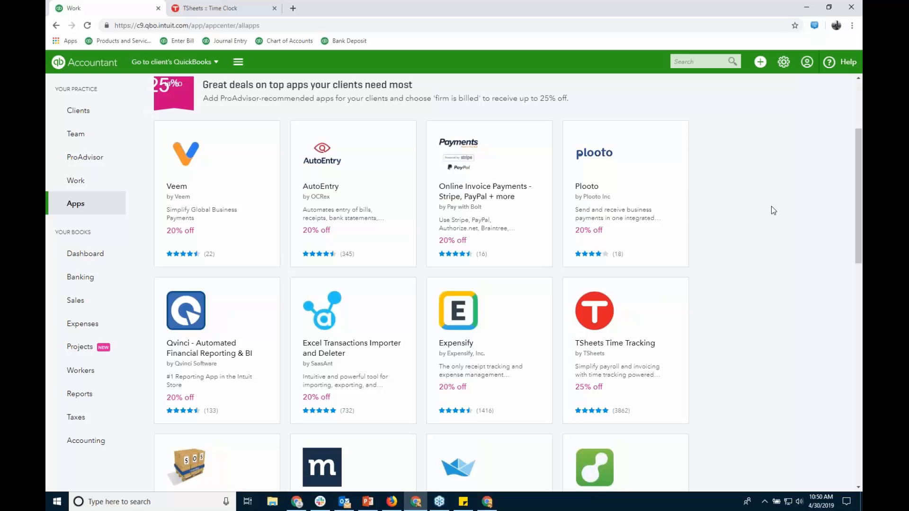
scroll(774, 210, "down", 1)
scroll(774, 211, "up", 4)
scroll(772, 208, "down", 3)
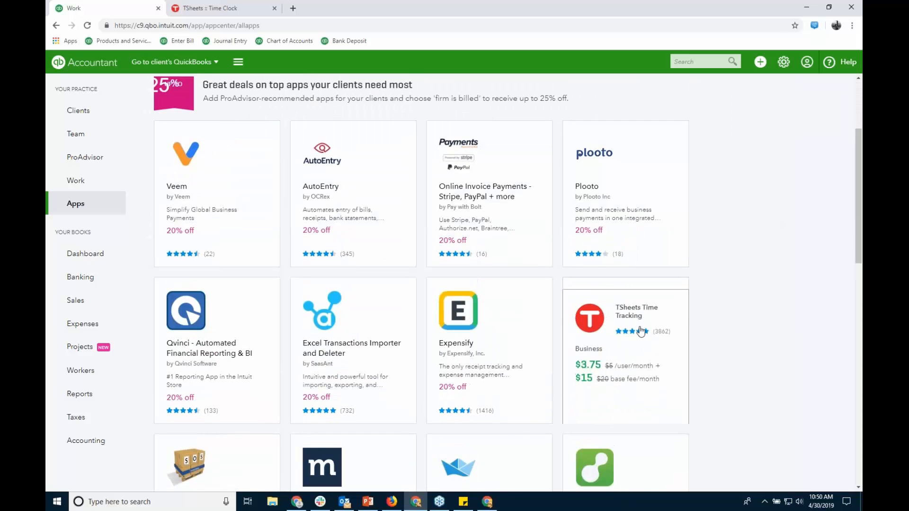
scroll(743, 213, "up", 3)
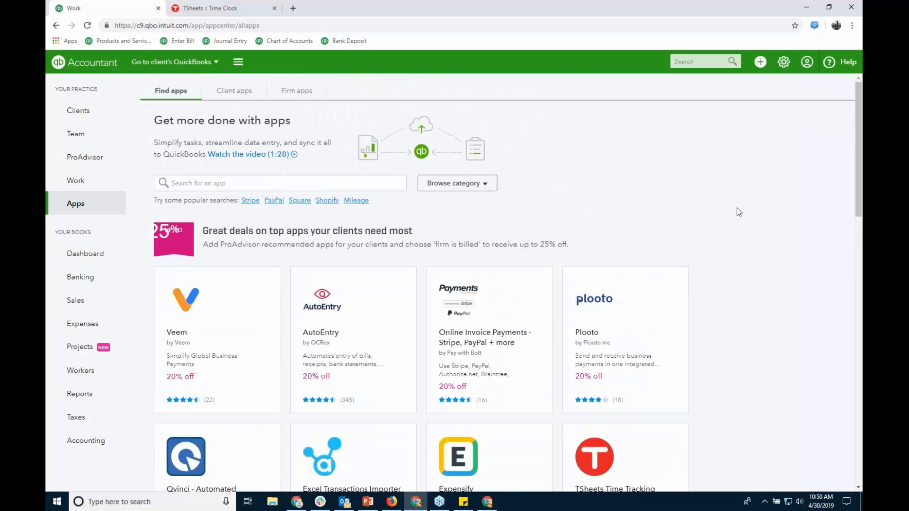
left_click(233, 90)
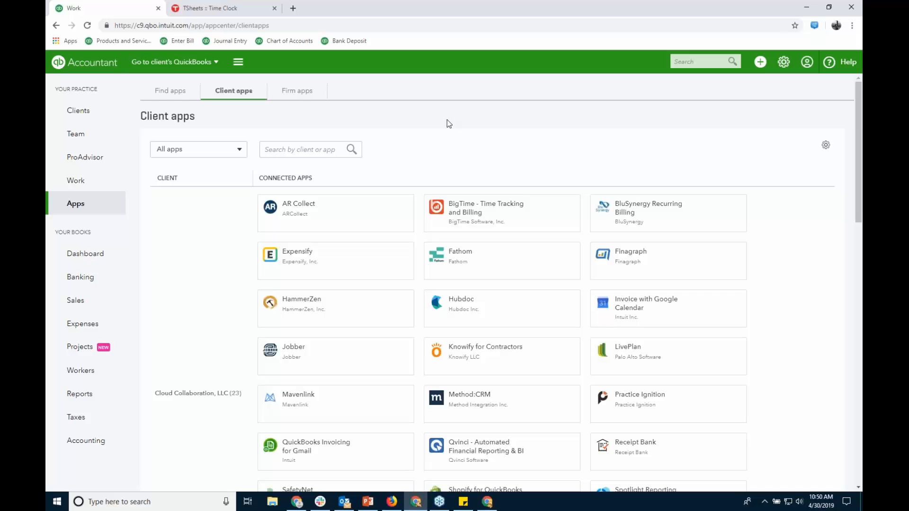
left_click(307, 93)
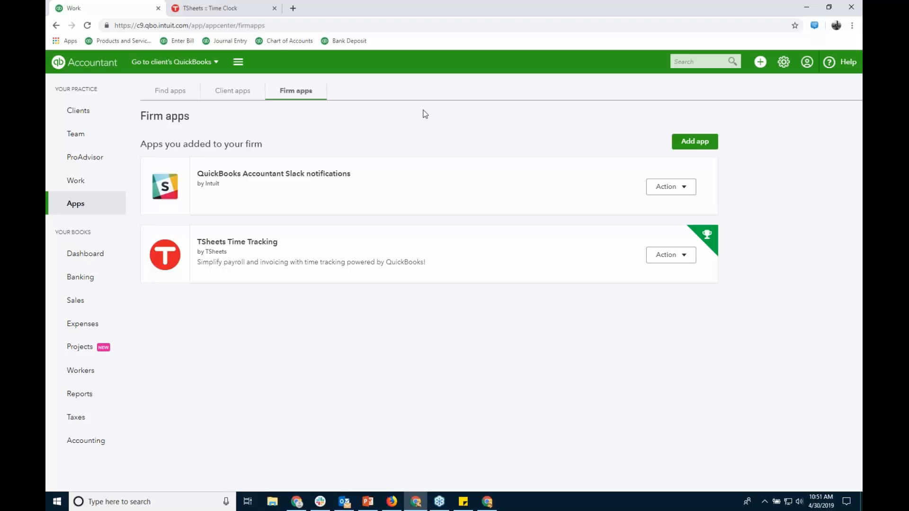
Switch to TSheets and clock out of the Cloud Collaboration, LLC job with class Billable, service item Bookkeeping, and billable Yes
key("ctrl+Tab")
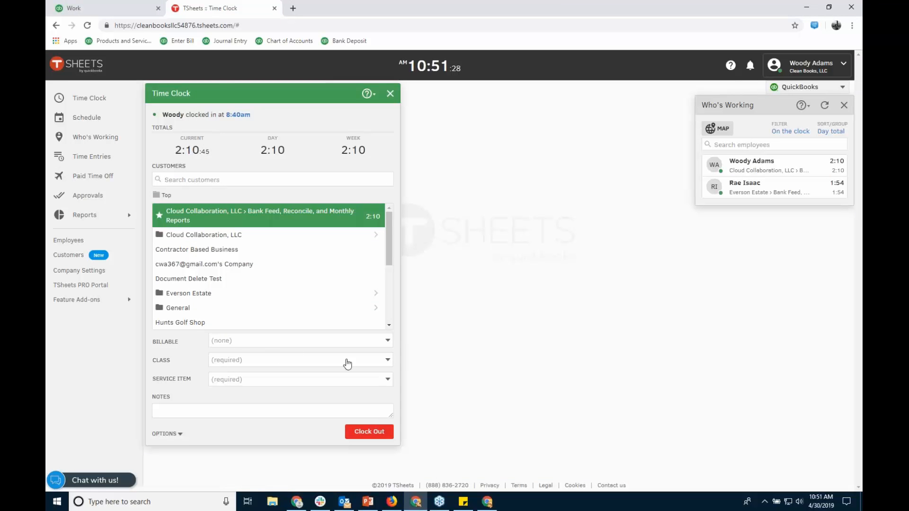
left_click(387, 361)
left_click(254, 386)
left_click(384, 380)
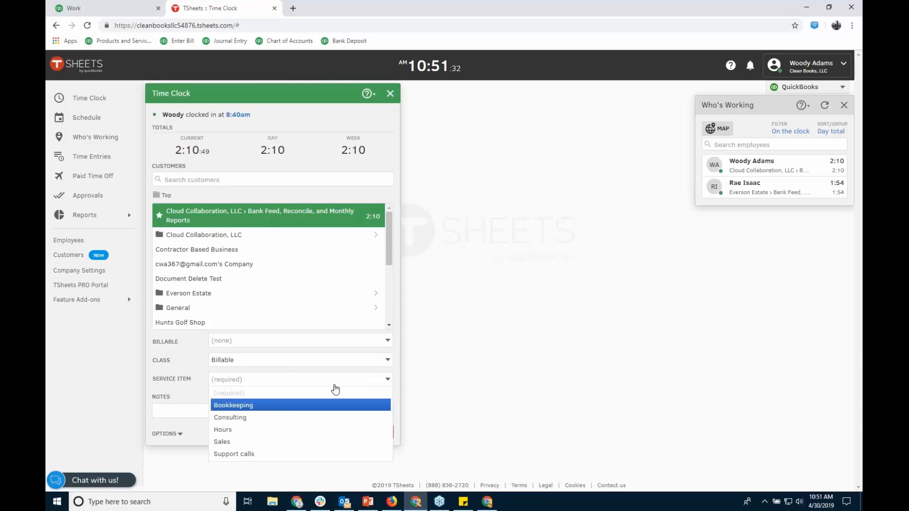
left_click(291, 405)
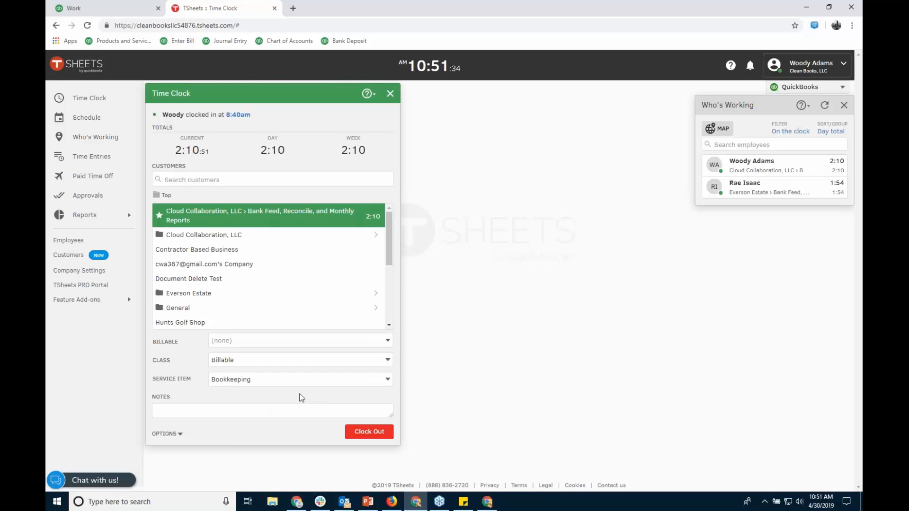
left_click(385, 342)
left_click(235, 378)
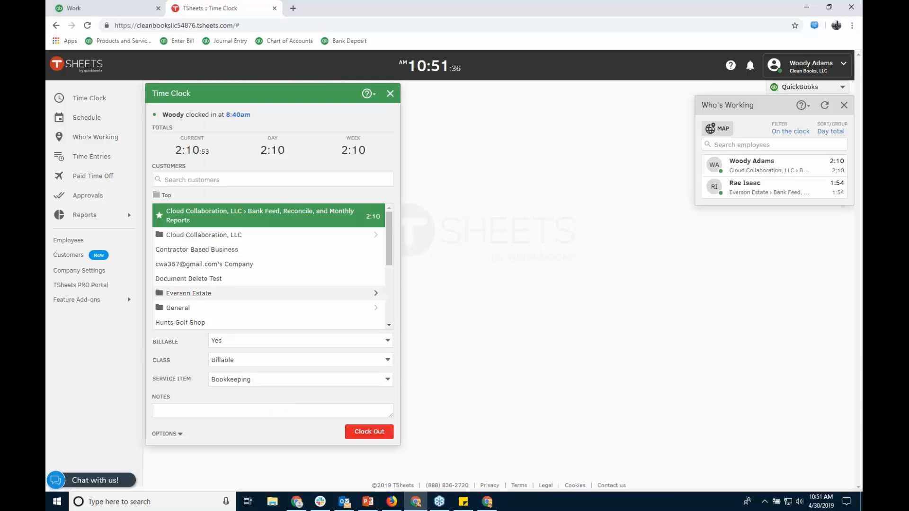
left_click(370, 432)
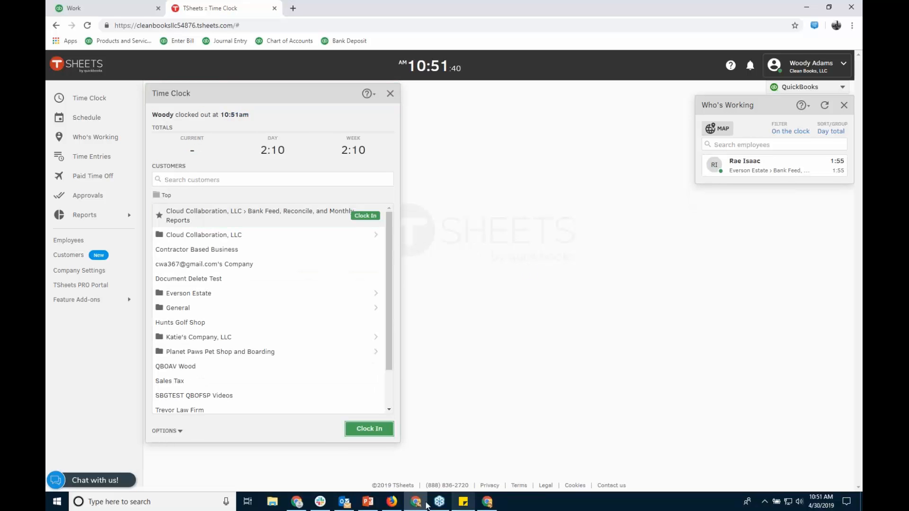
In the other employee's TSheets session in Firefox, set the service item to Support calls and try to clock out of Everson Estate
left_click(391, 502)
left_click_drag(433, 119, 416, 21)
mouse_move(365, 291)
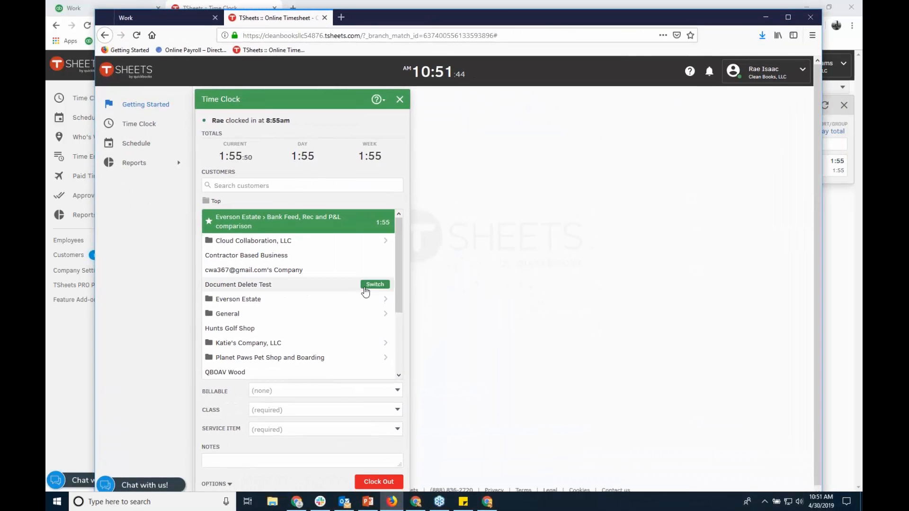
left_click(398, 430)
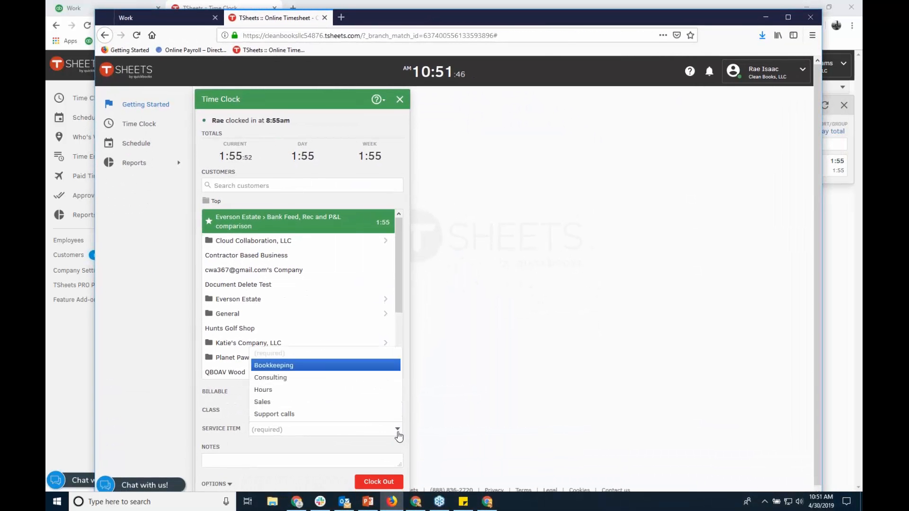
left_click(311, 413)
left_click(378, 481)
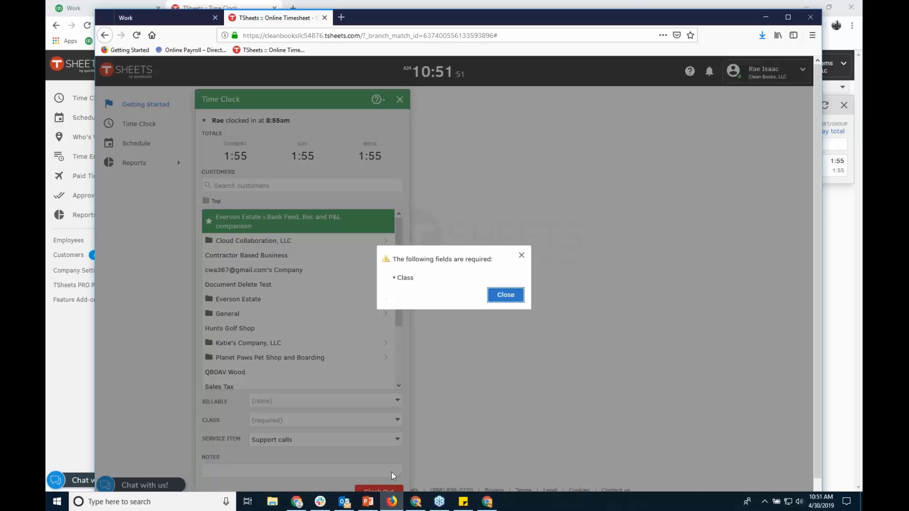
left_click(505, 297)
Set the class to Billable for the employee's Everson Estate time and clock the employee out
left_click(394, 411)
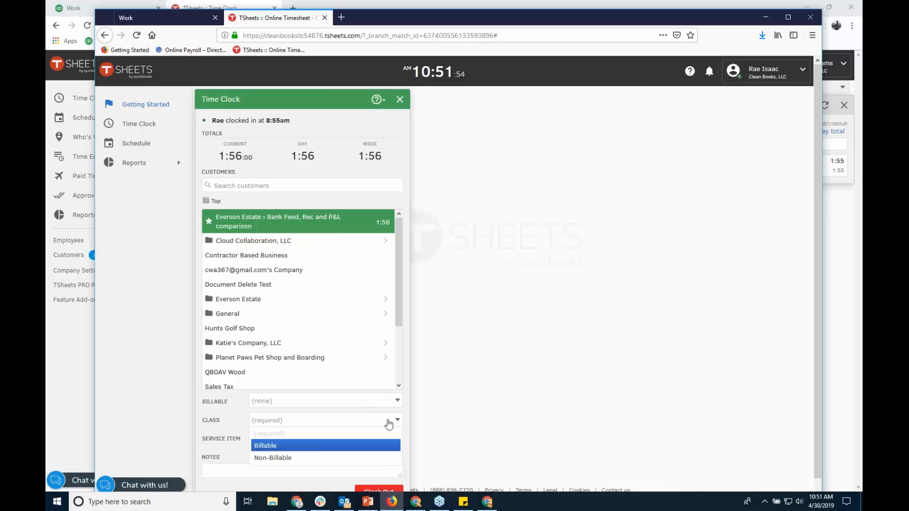
left_click(316, 447)
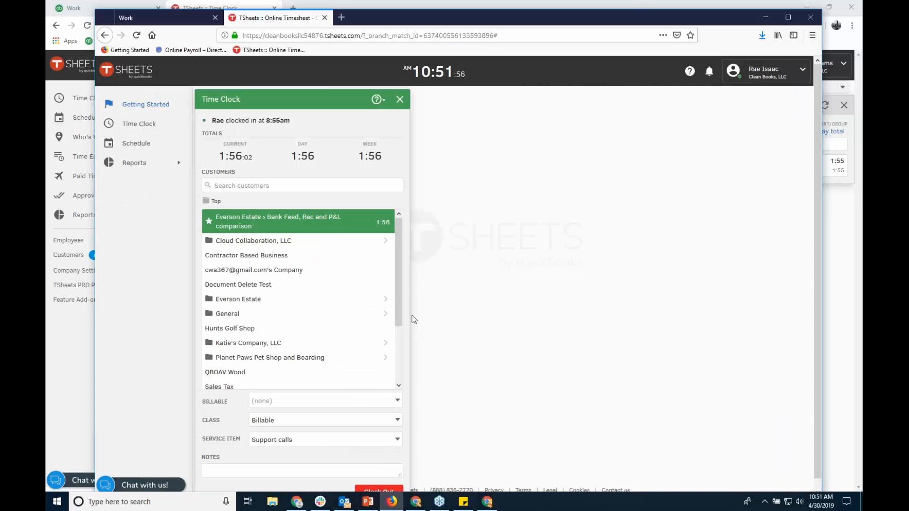
scroll(819, 161, "down", 1)
scroll(820, 171, "down", 1)
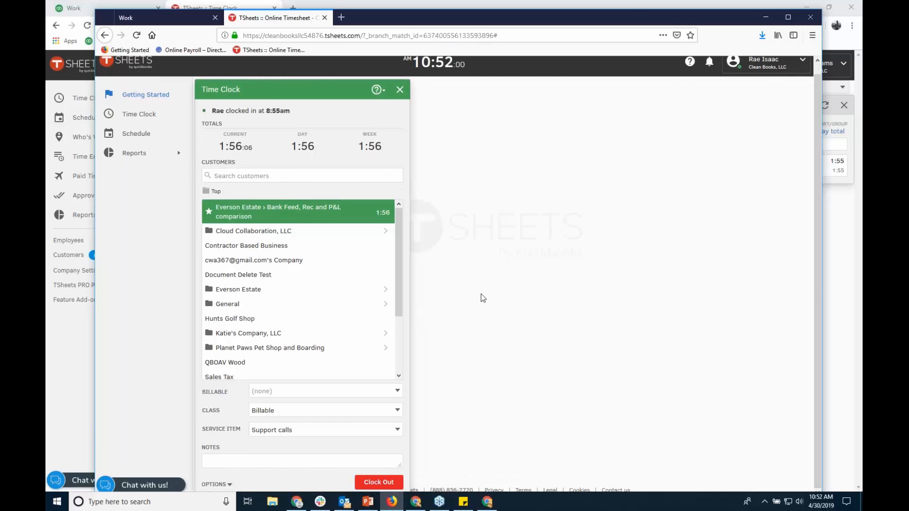
left_click(378, 481)
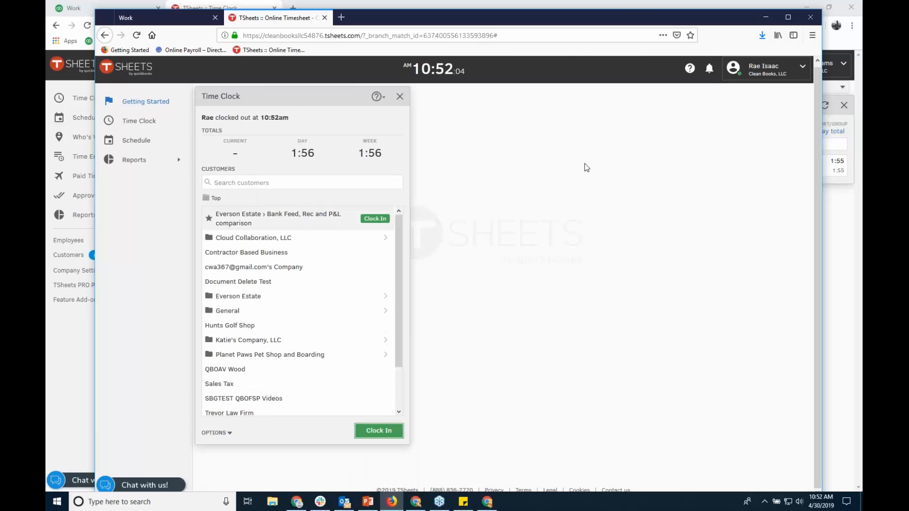
Return to the administrator's TSheets session, refresh the Who's Working list, and check the QuickBooks options for exporting approved time
left_click(765, 18)
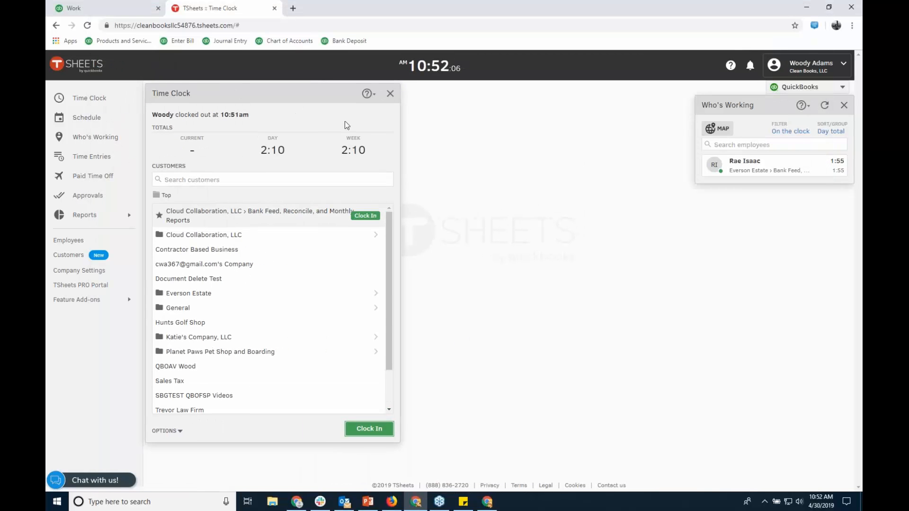
left_click(823, 105)
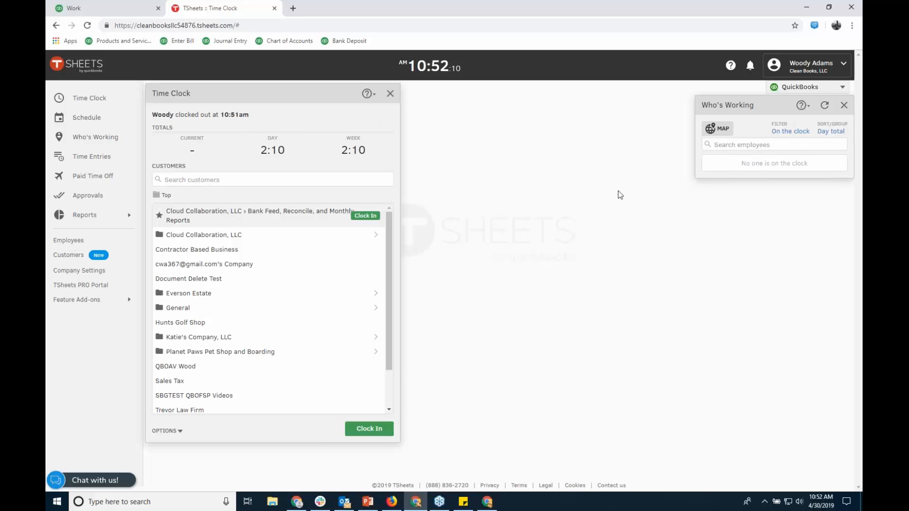
left_click(842, 90)
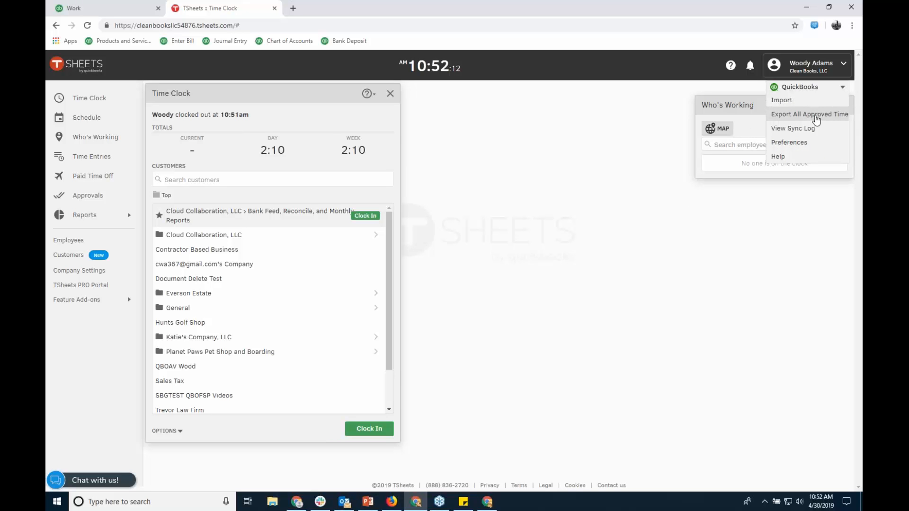
Switch to QuickBooks, open the firm's dashboard, and check the options for creating employee time entries
left_click(142, 10)
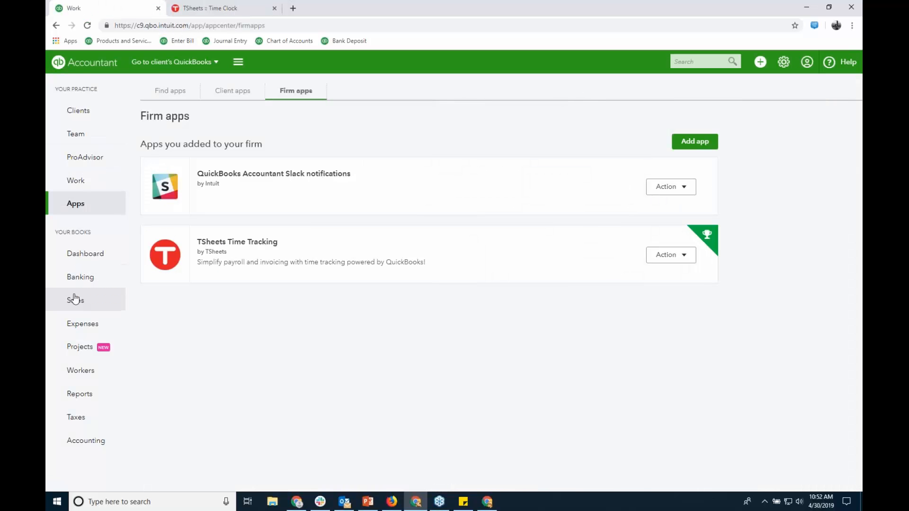
left_click(89, 255)
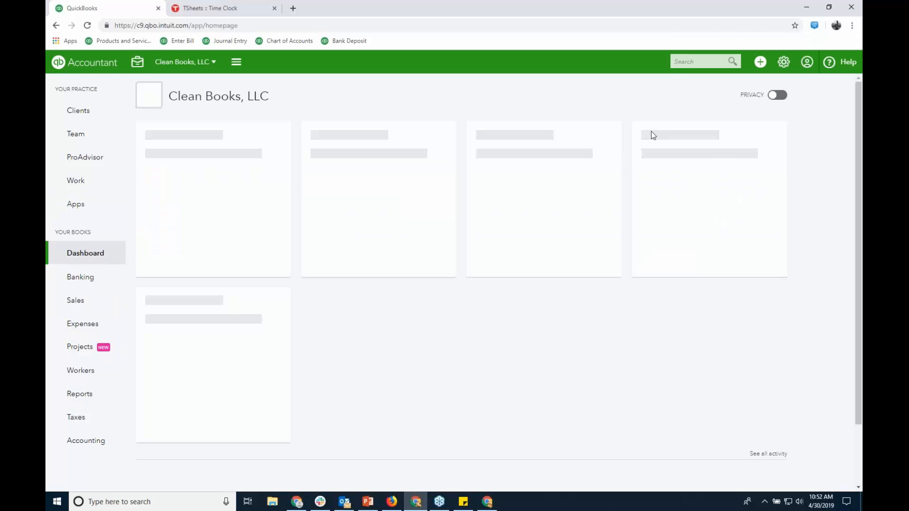
left_click(760, 62)
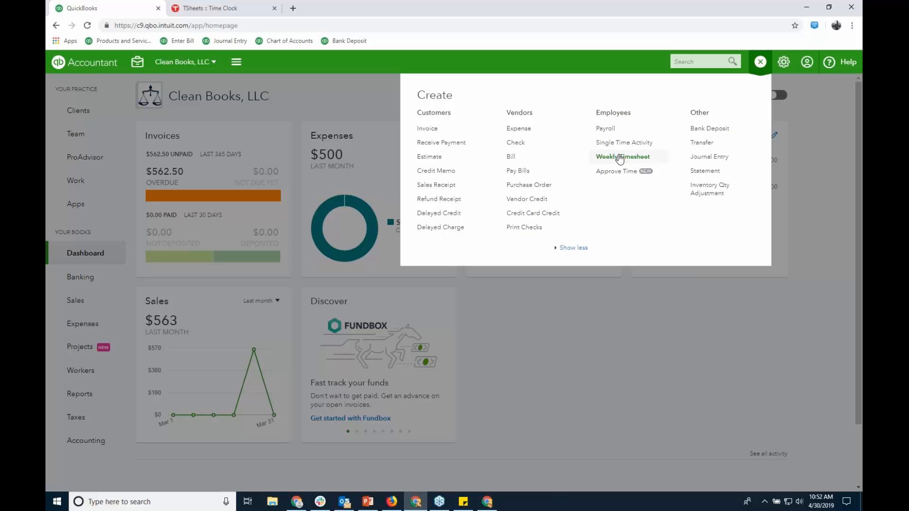
left_click(343, 64)
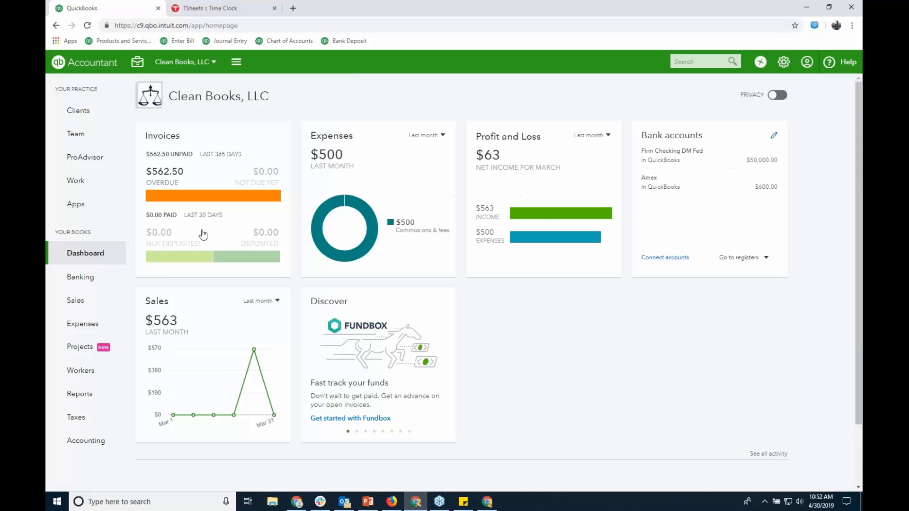
Show all of the firm's sales transactions and filter them to unbilled activity
left_click(78, 303)
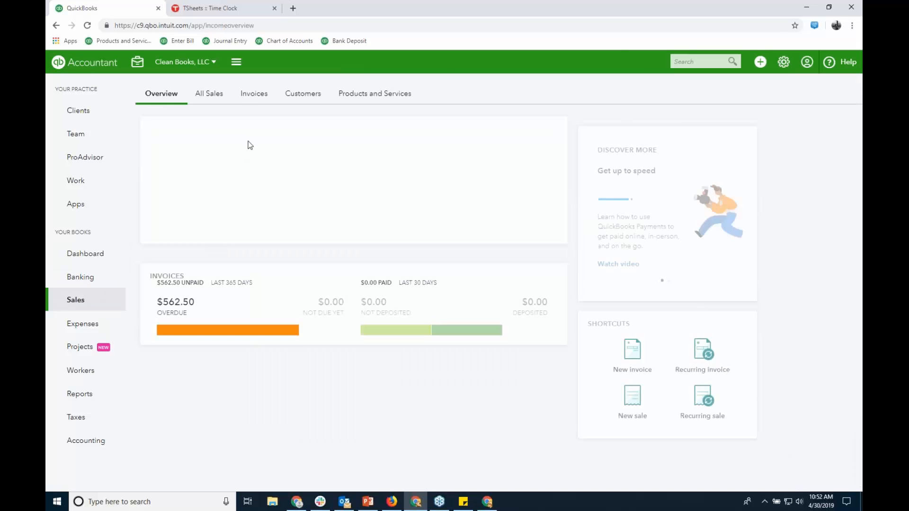
left_click(209, 95)
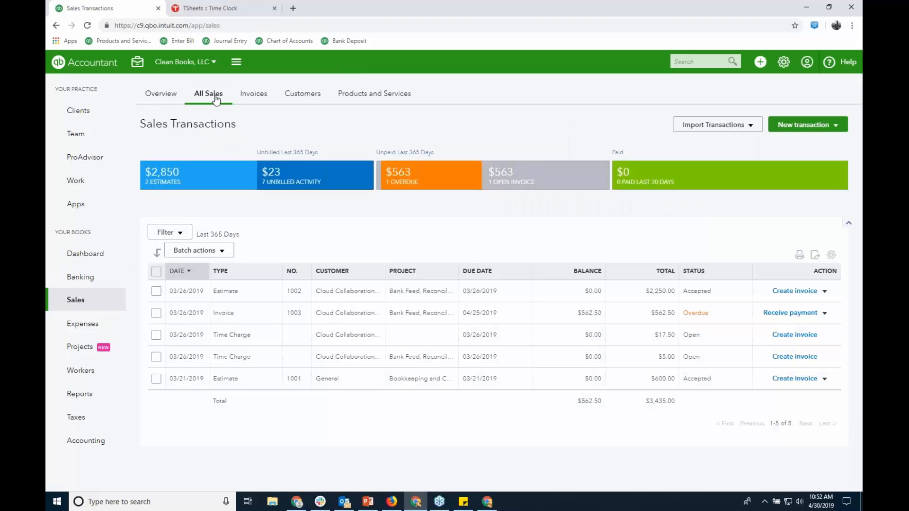
left_click(327, 175)
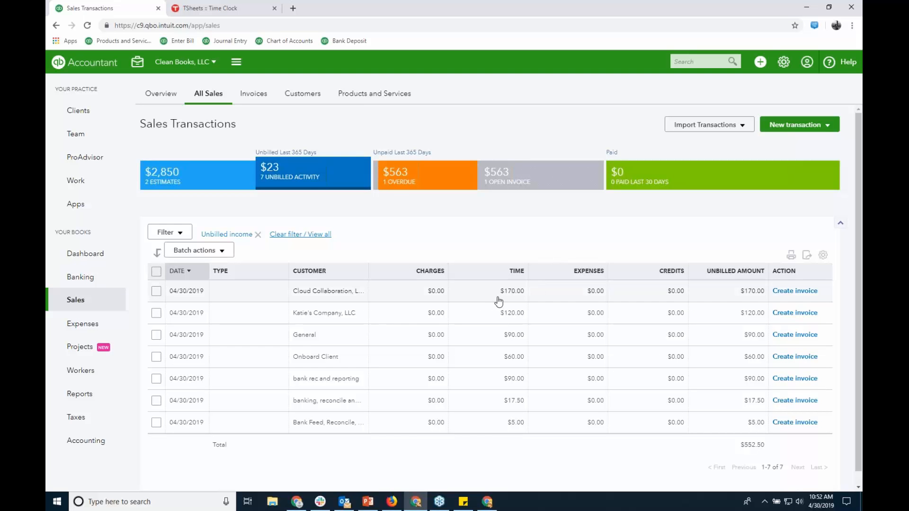
Start an invoice for Cloud Collaboration, LLC, filter the billable items available to add by Time, and leave without saving
left_click(759, 62)
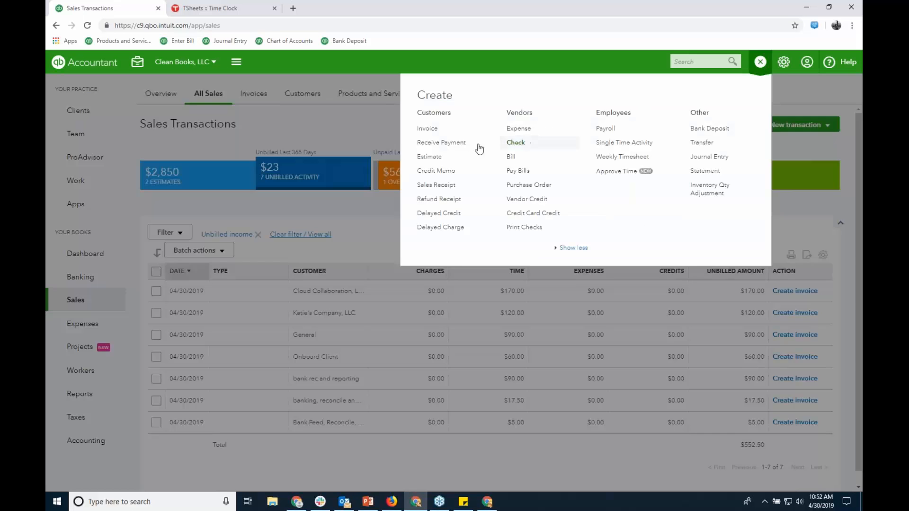
left_click(430, 127)
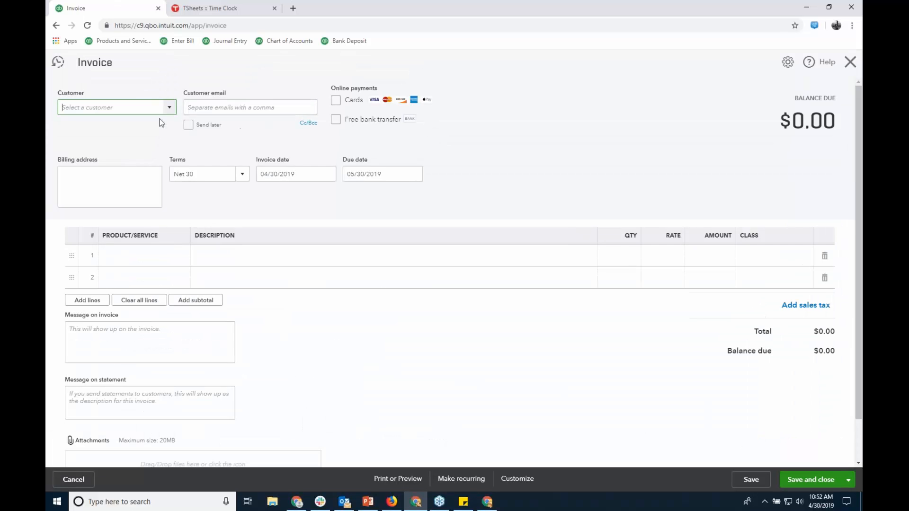
type("cloud Collaboration, LLC")
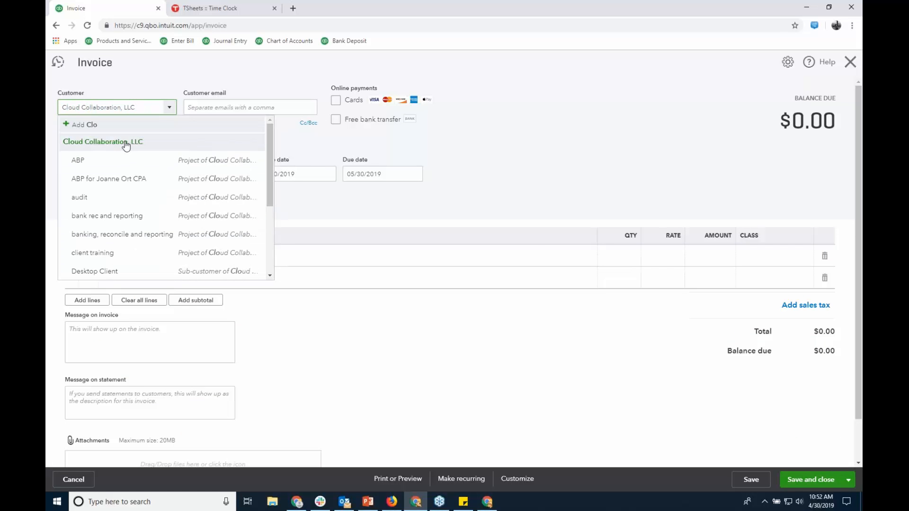
left_click(126, 143)
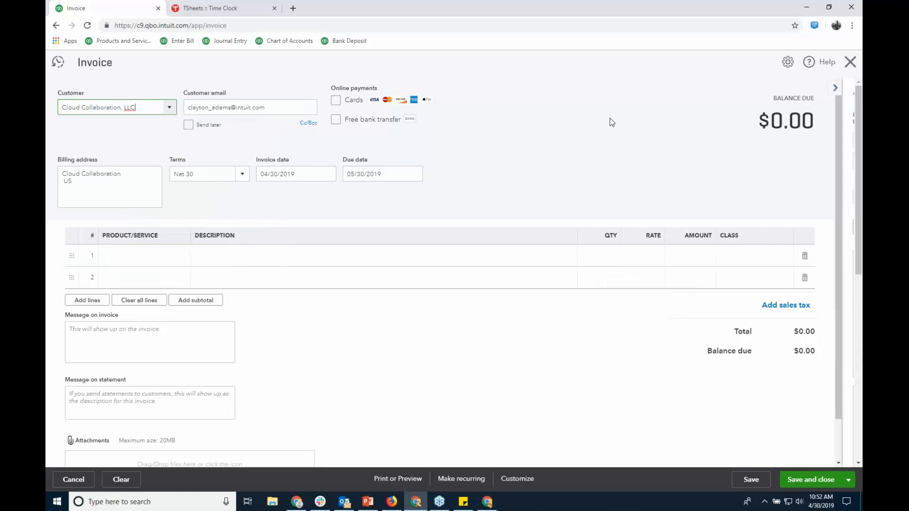
left_click(838, 134)
left_click(762, 162)
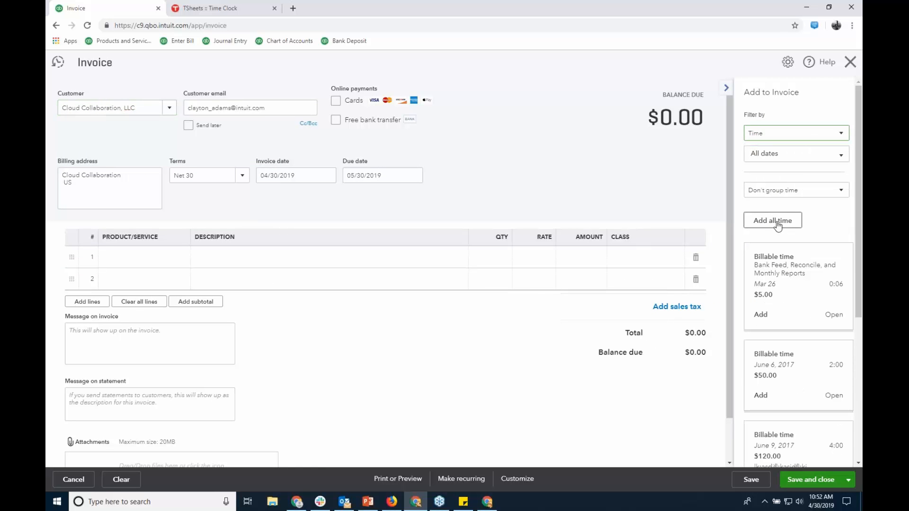
left_click(850, 62)
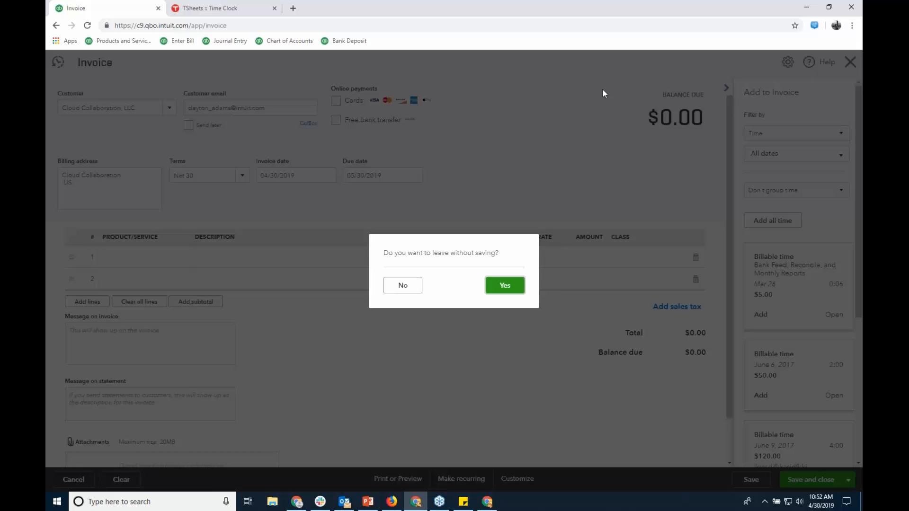
left_click(502, 284)
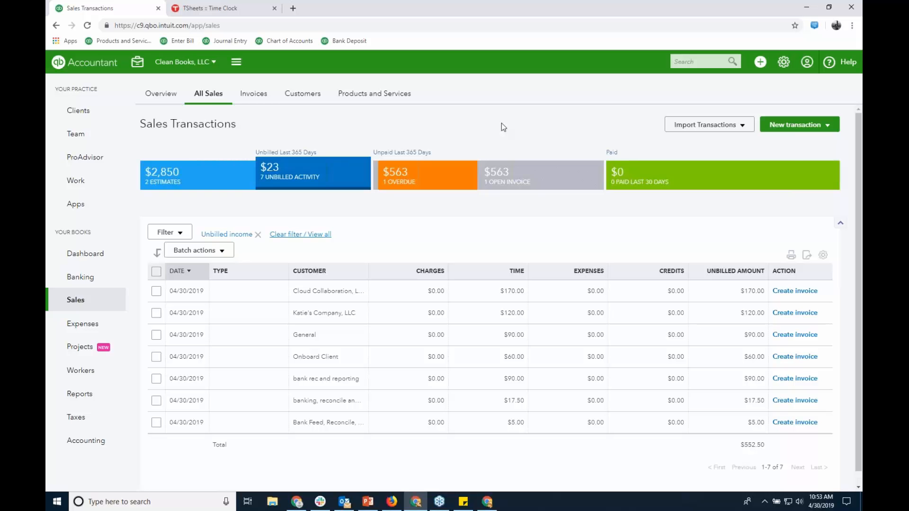
In the advanced company settings, turn on automatic invoicing of unbilled activity, review its schedule options, and leave without saving
left_click(784, 62)
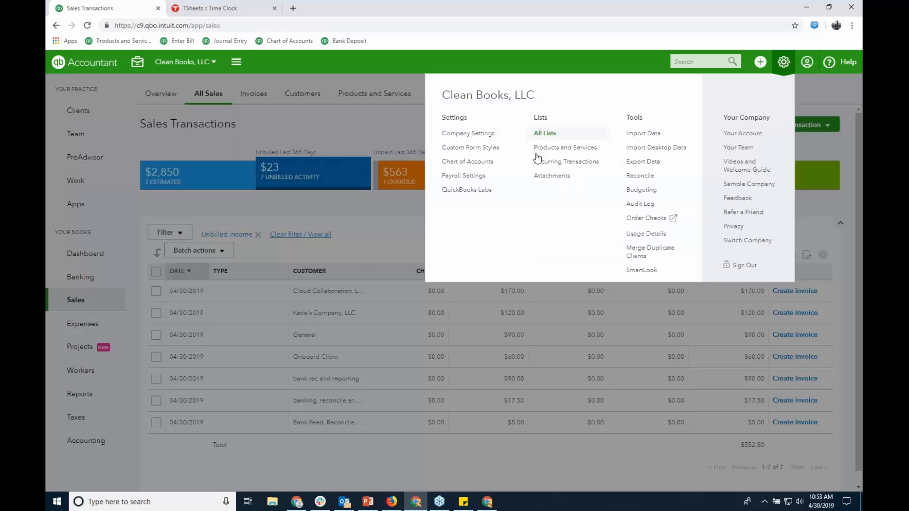
left_click(489, 136)
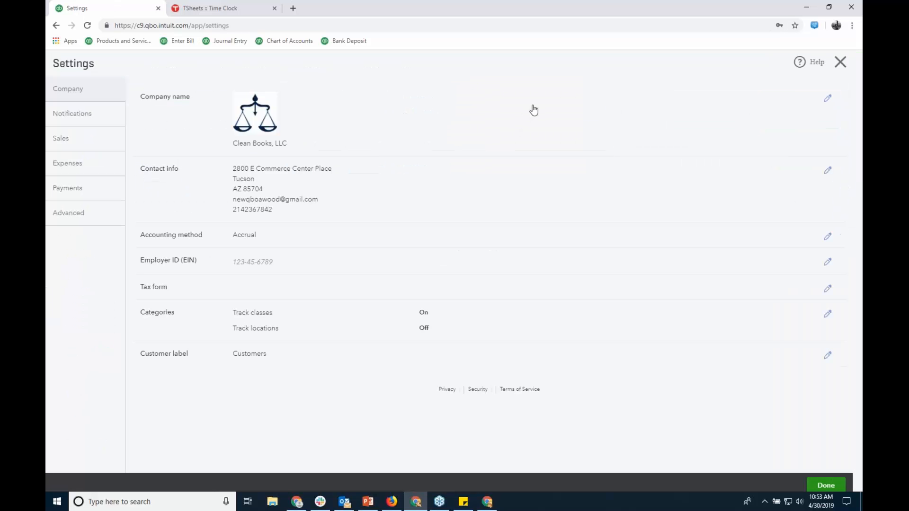
left_click(98, 216)
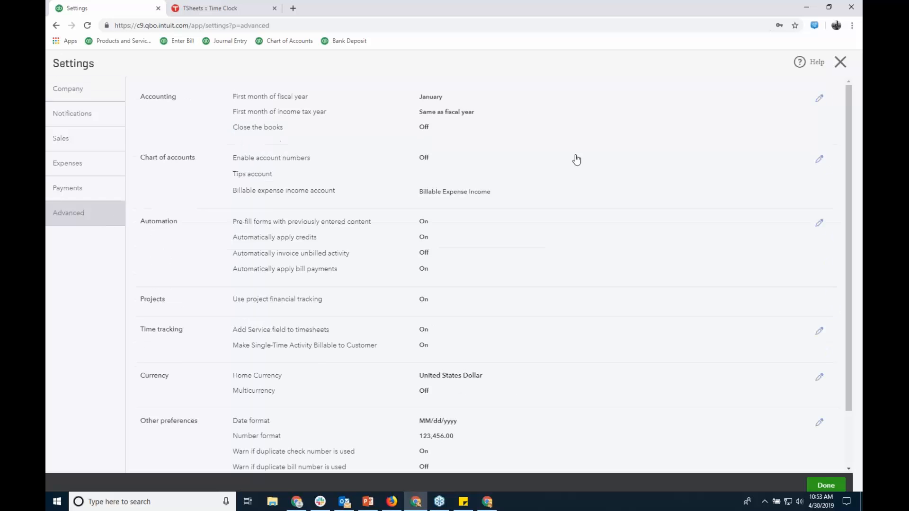
scroll(592, 154, "down", 1)
left_click(378, 204)
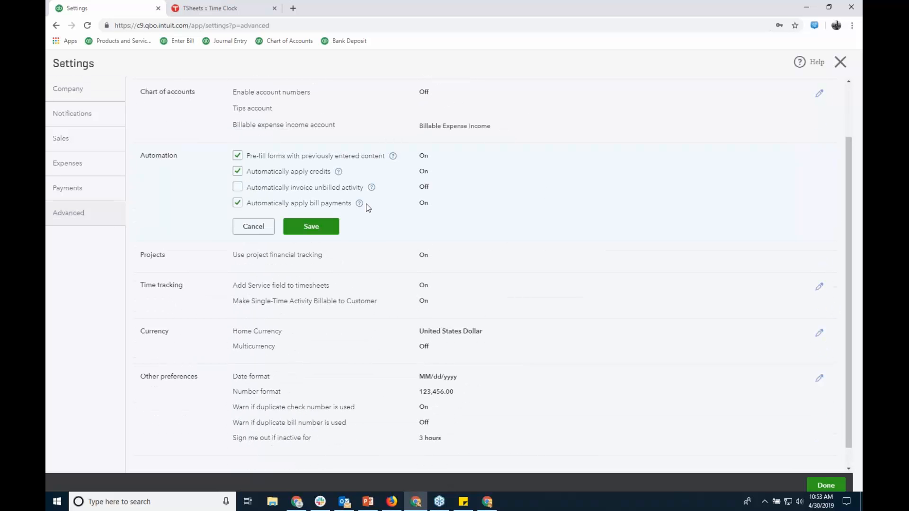
left_click(237, 186)
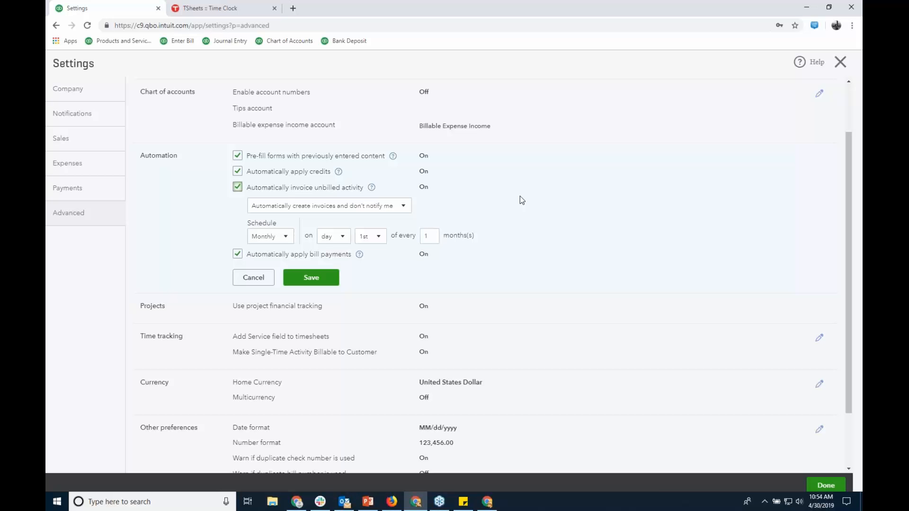
left_click(841, 63)
left_click(503, 284)
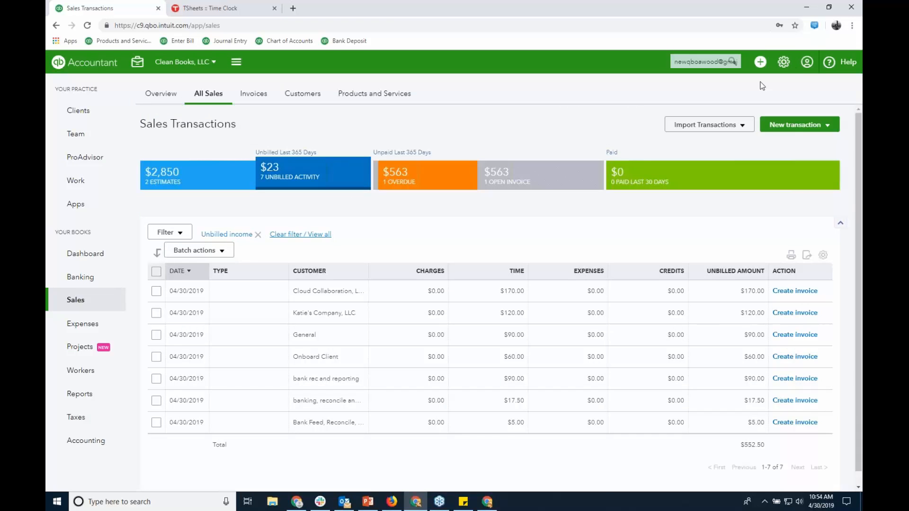
Open the firm's recurring transactions and start a new template of the Invoice type
left_click(783, 62)
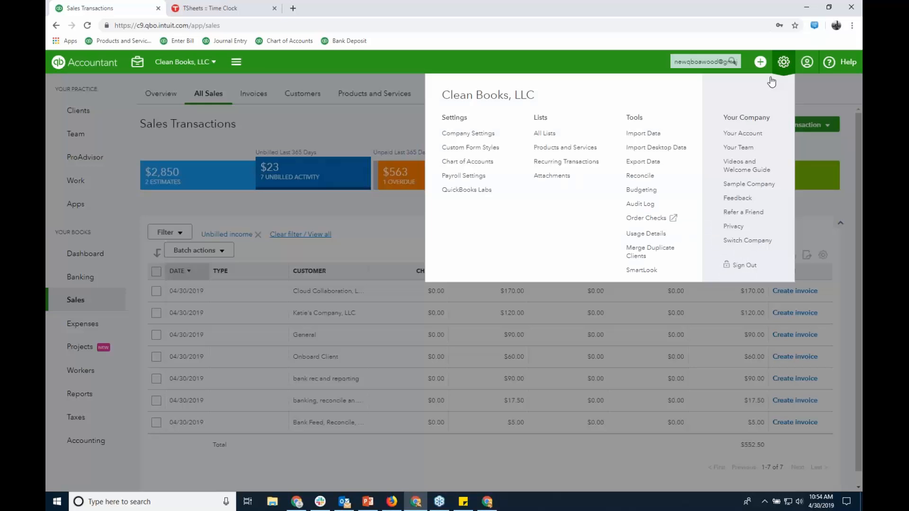
left_click(591, 162)
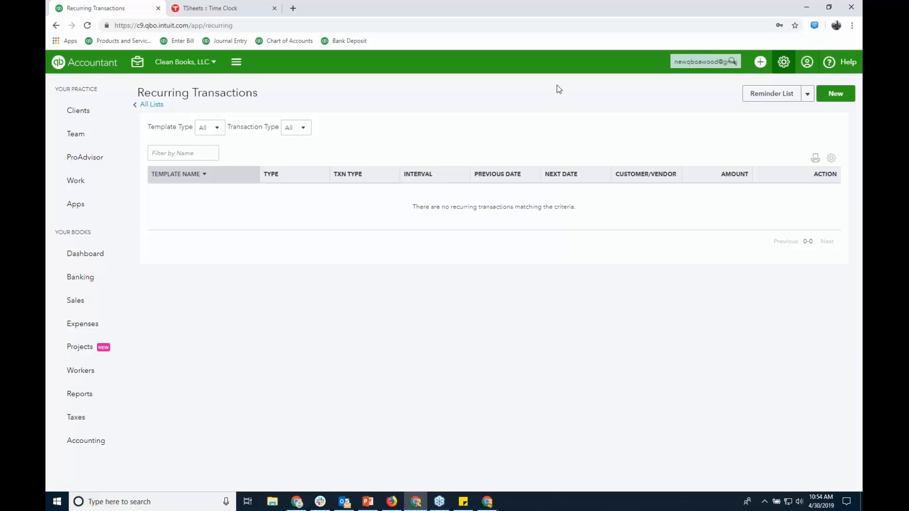
left_click(833, 94)
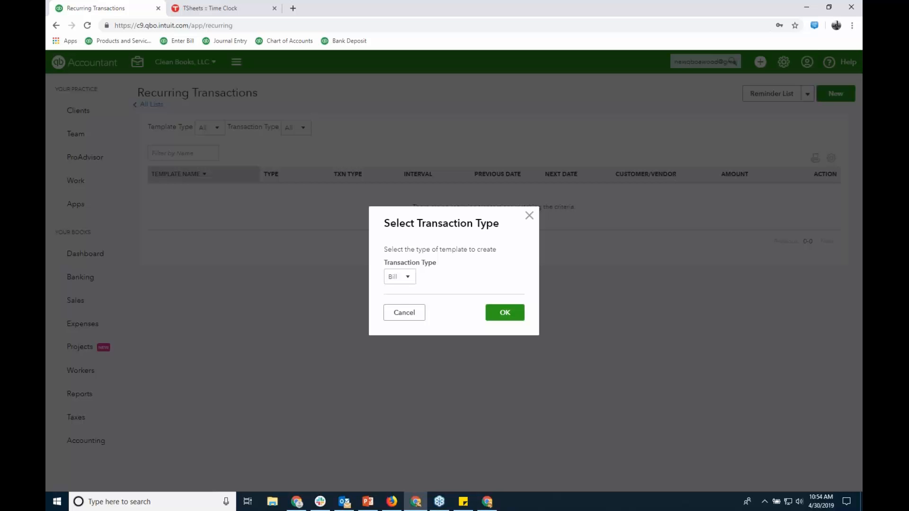
left_click(408, 279)
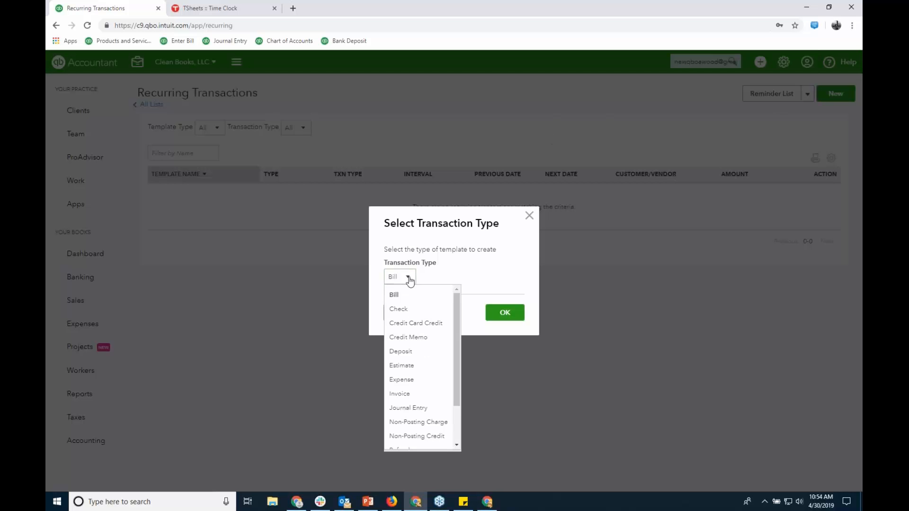
left_click(416, 394)
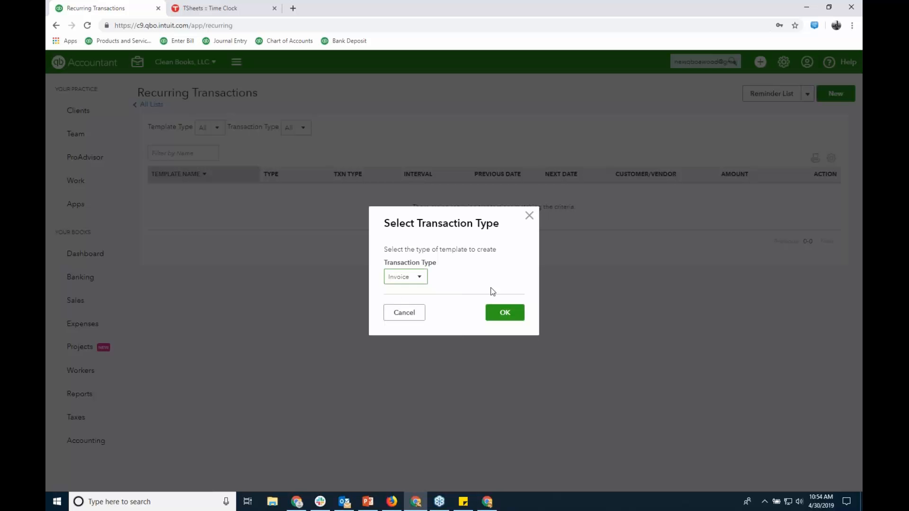
left_click(504, 313)
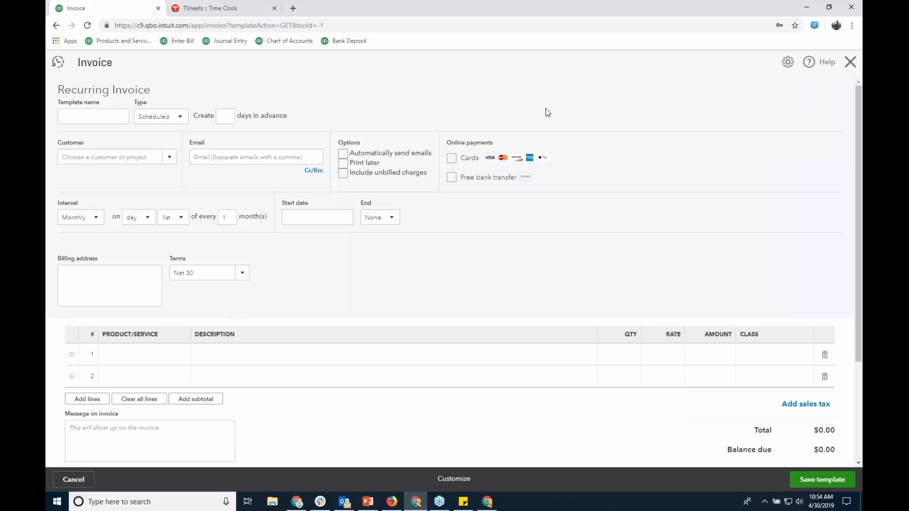
Turn on automatic email sending and inclusion of unbilled charges for the recurring invoice, and leave without saving
left_click(345, 154)
left_click(345, 175)
left_click(850, 62)
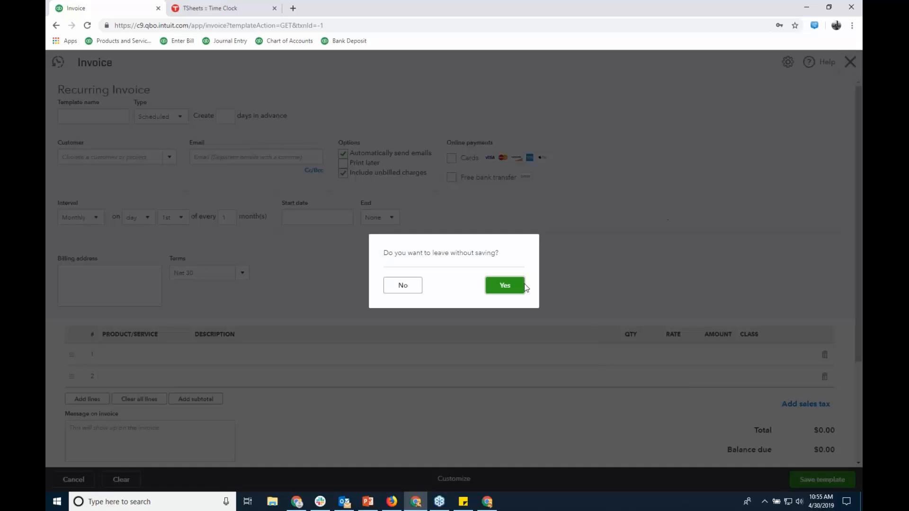
left_click(506, 294)
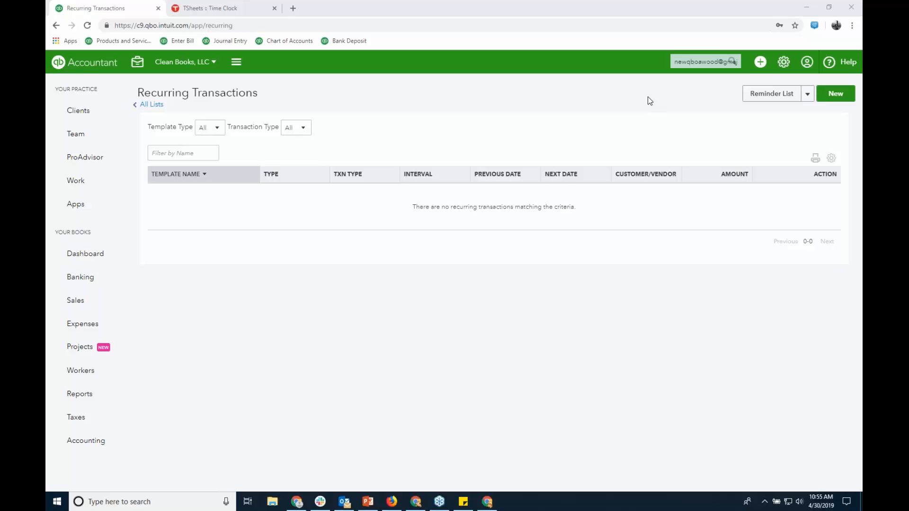
Open the firm's client list, close the TSheets page, and start adding a new client
left_click(78, 110)
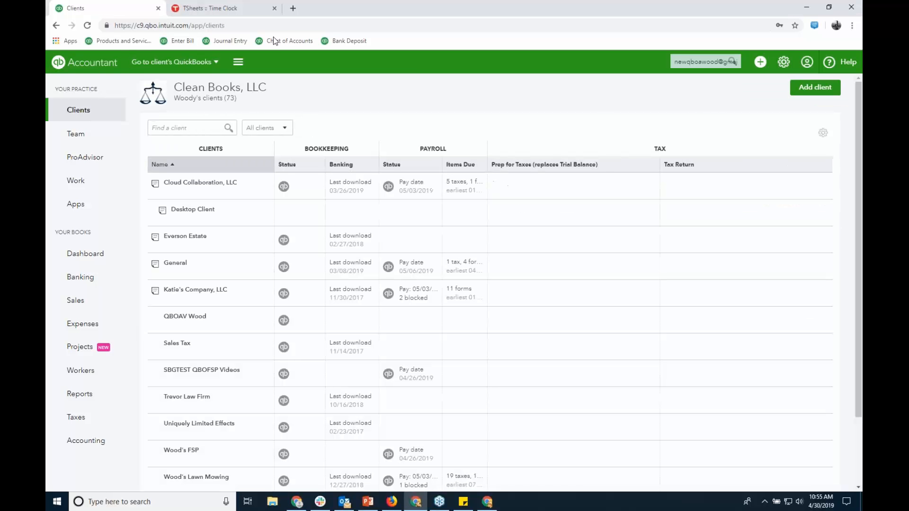
left_click(274, 8)
left_click(814, 88)
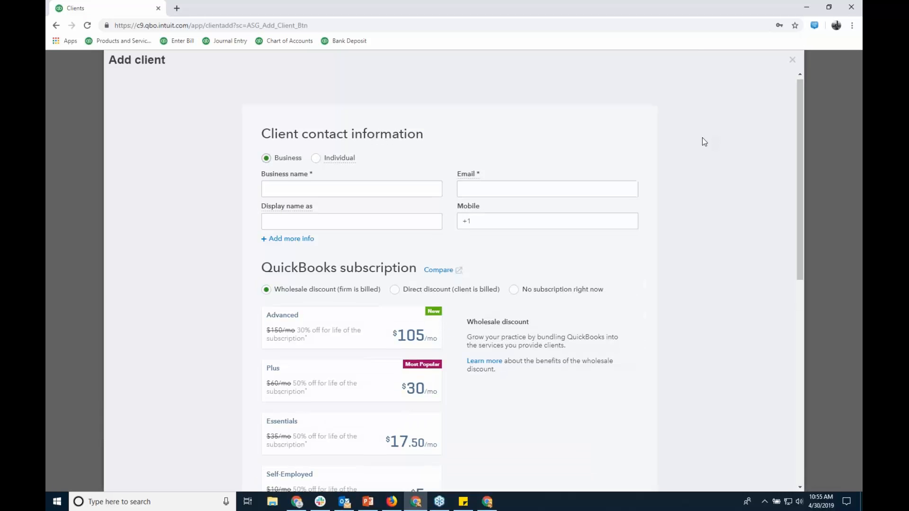
Choose the direct discount billing option with the Plus subscription for the new client
scroll(703, 141, "down", 2)
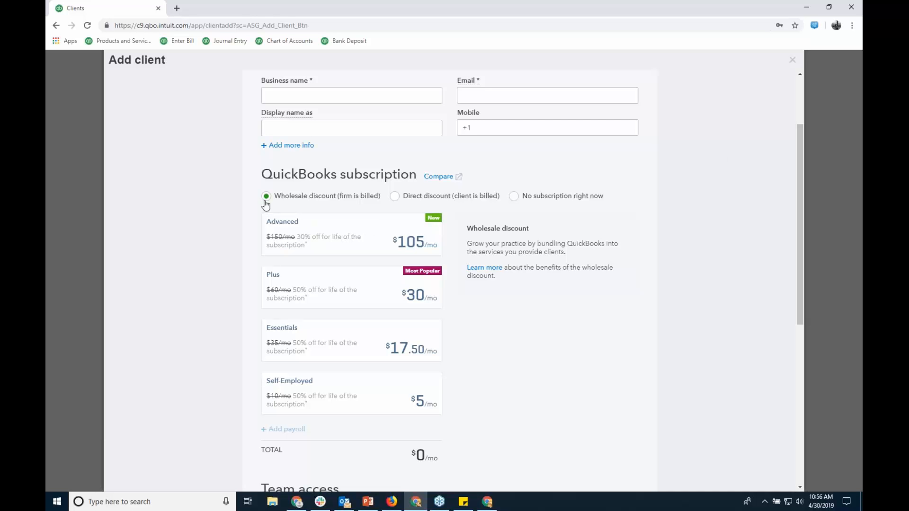
left_click(395, 196)
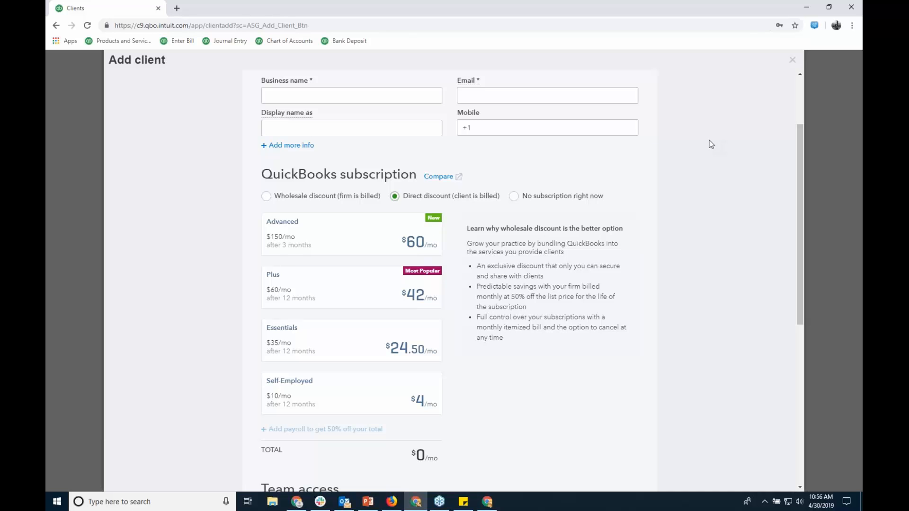
left_click(378, 287)
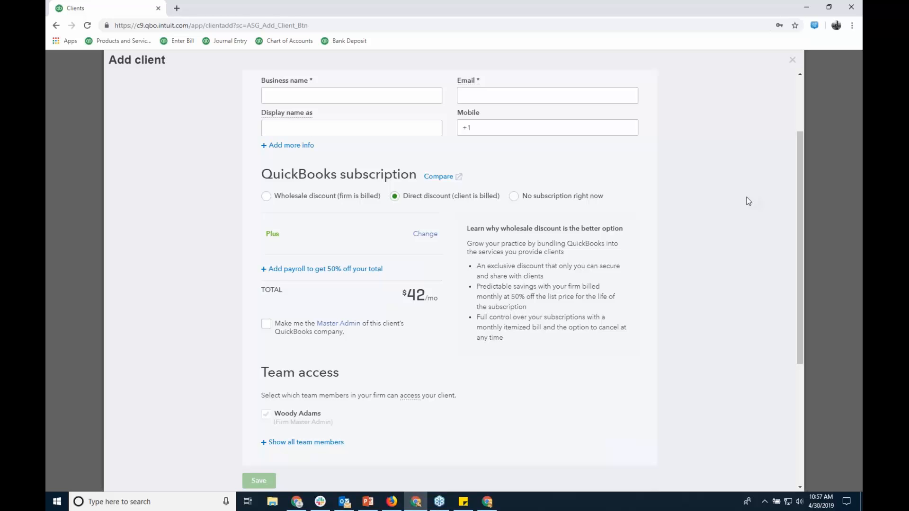
Switch the new client's subscription to the wholesale discount and reselect the Plus plan
left_click(559, 95)
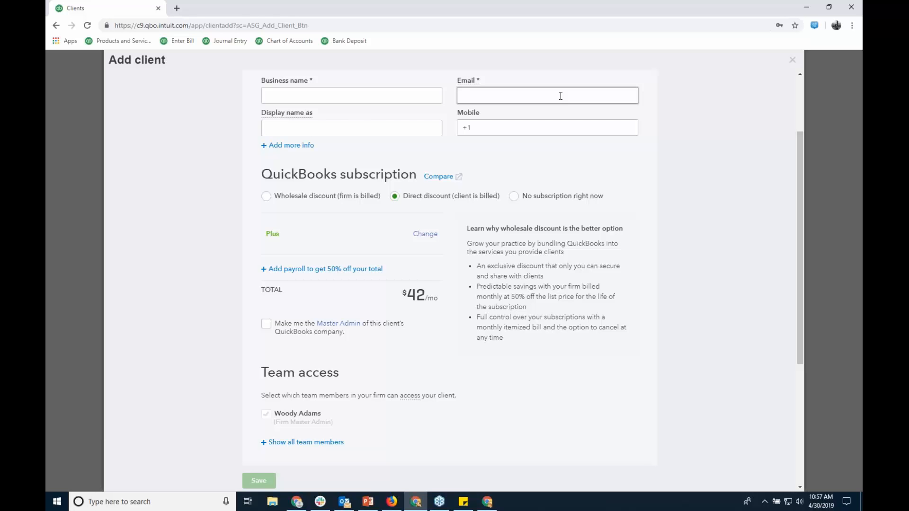
left_click(266, 196)
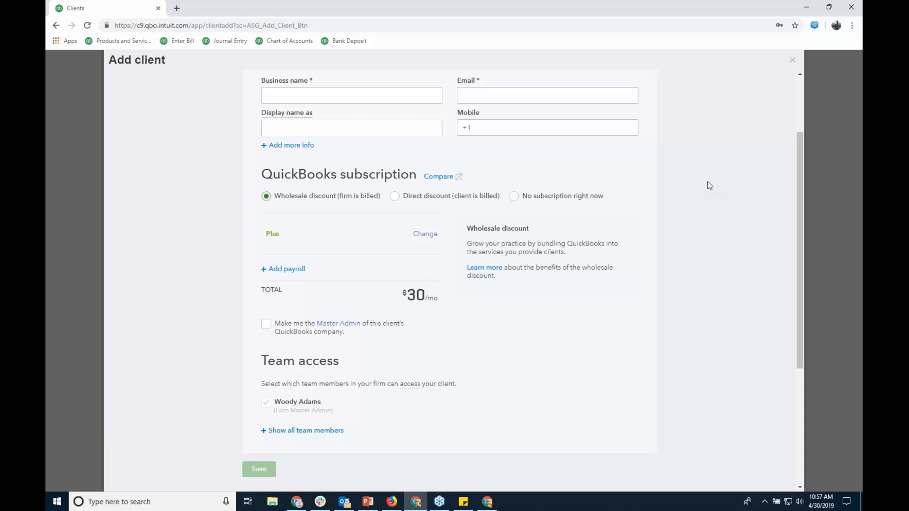
left_click(424, 235)
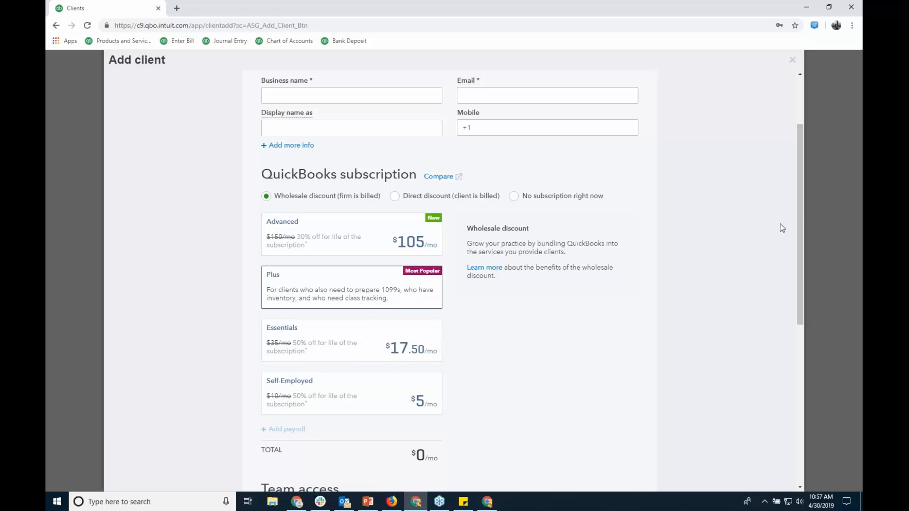
left_click(371, 296)
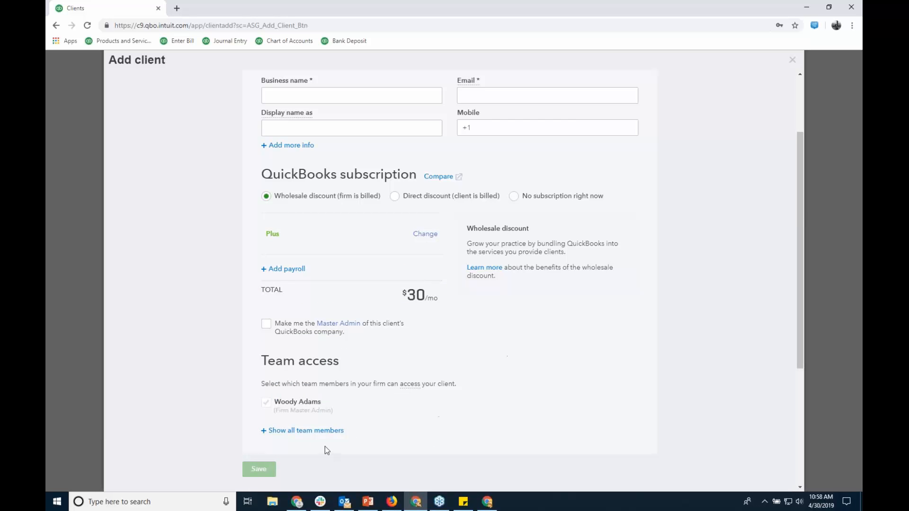
Show all team members who can be given access to the new client, and leave the form without saving
left_click(314, 432)
scroll(635, 314, "down", 4)
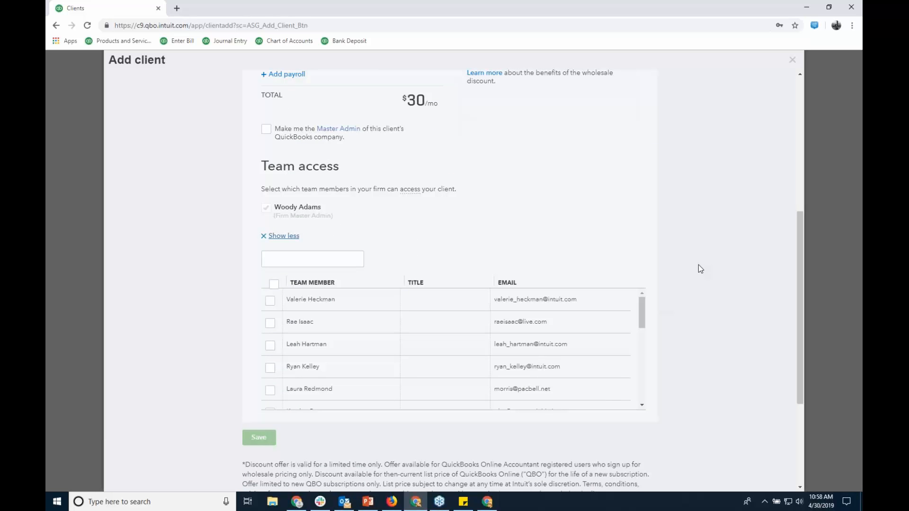
left_click_drag(643, 308, 655, 291)
scroll(700, 226, "up", 6)
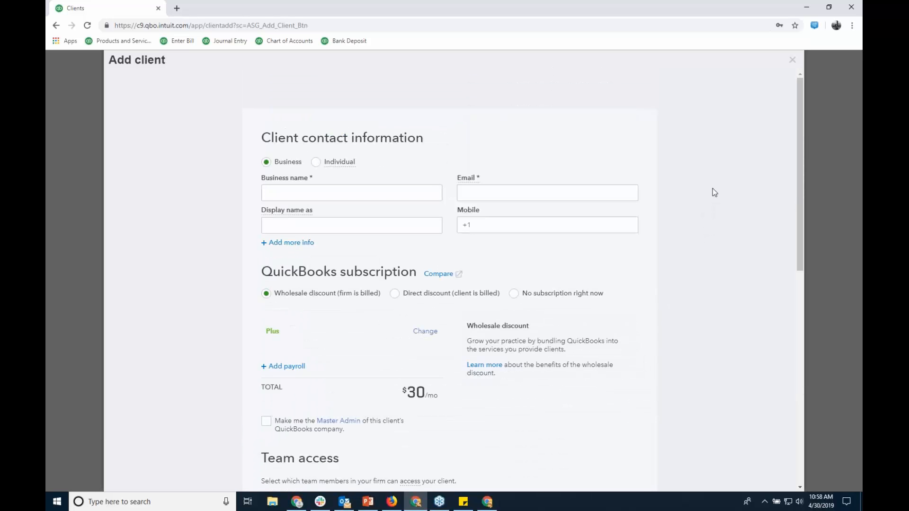
left_click(792, 60)
left_click(493, 283)
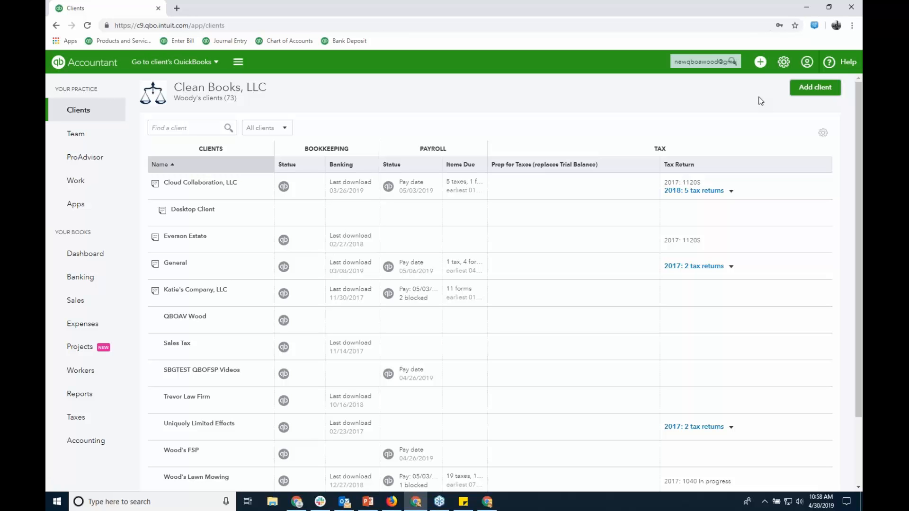
Open the QuickBooks company of Cloud Collaboration, LLC and bring up its accountant report tools
left_click(284, 186)
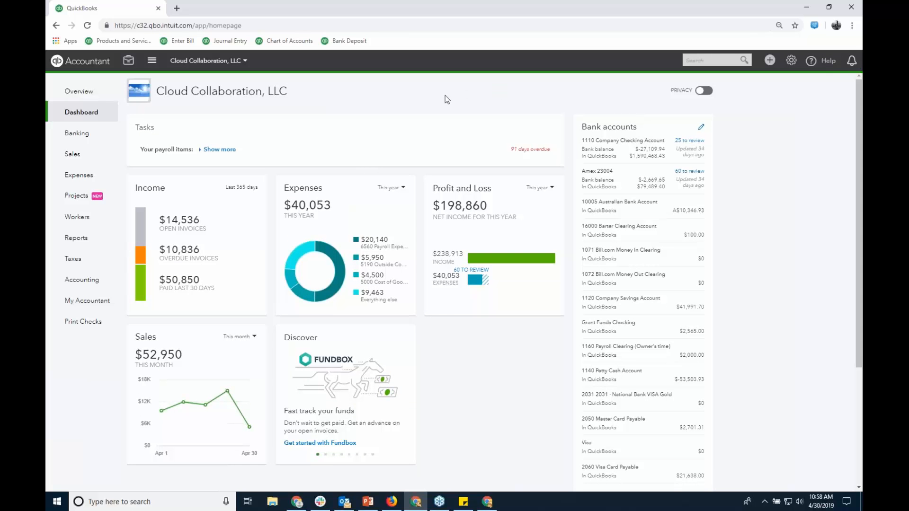
left_click(129, 62)
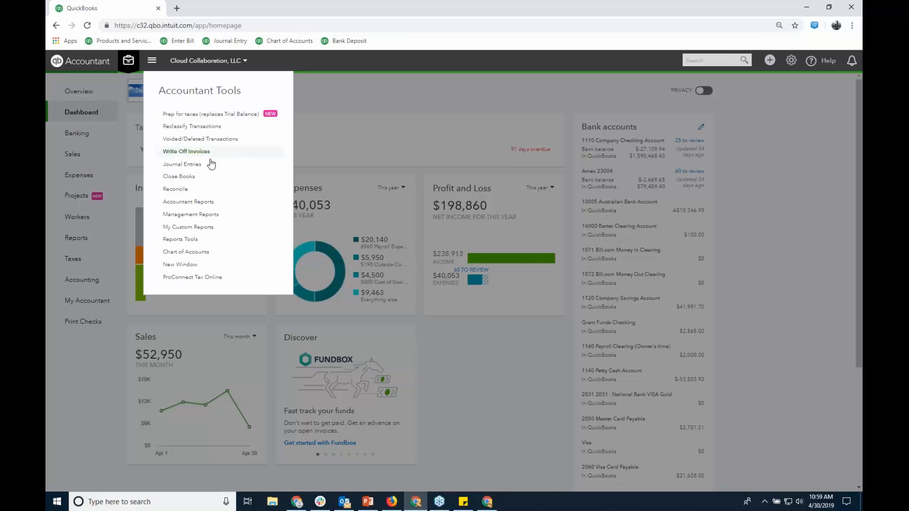
left_click(185, 239)
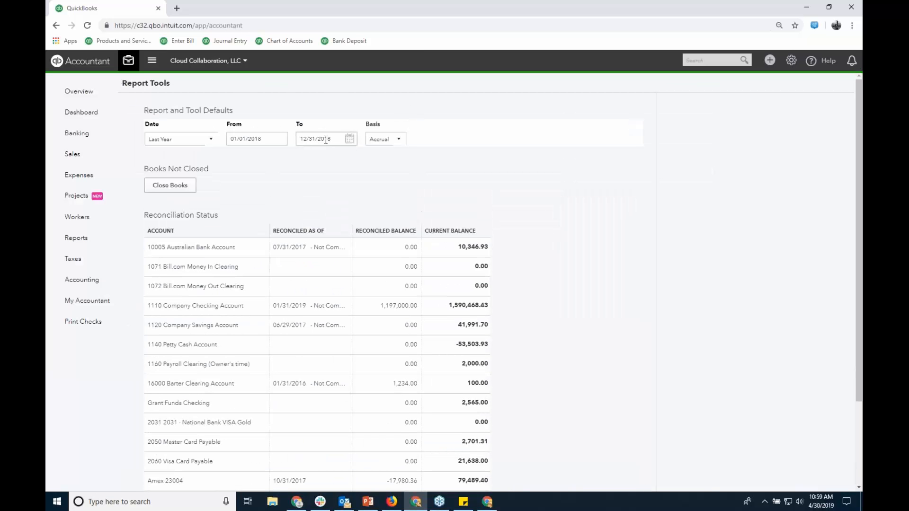
Set the report and tool defaults to the Last Quarter date range and the Cash basis
left_click(210, 140)
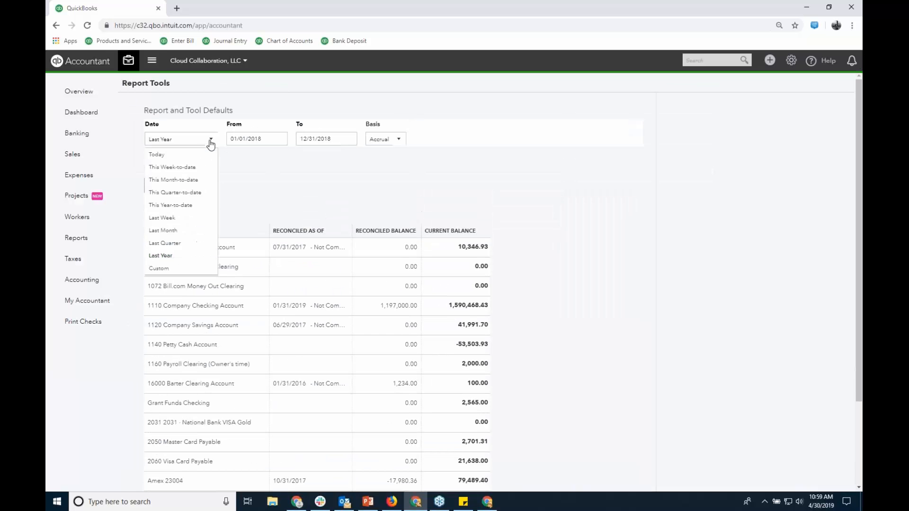
left_click(172, 244)
left_click(398, 139)
left_click(384, 169)
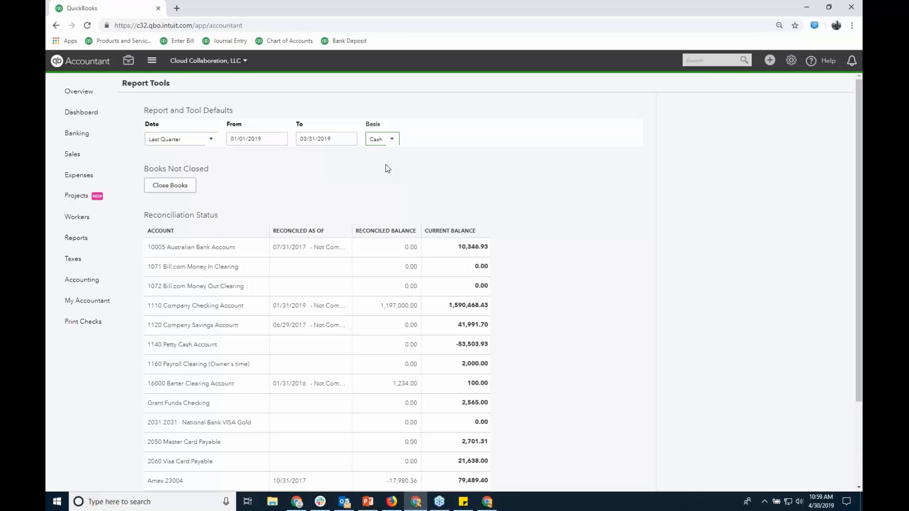
Duplicate the report tools page in a new browser tab, and open and review the Profit and Loss report there
right_click(123, 10)
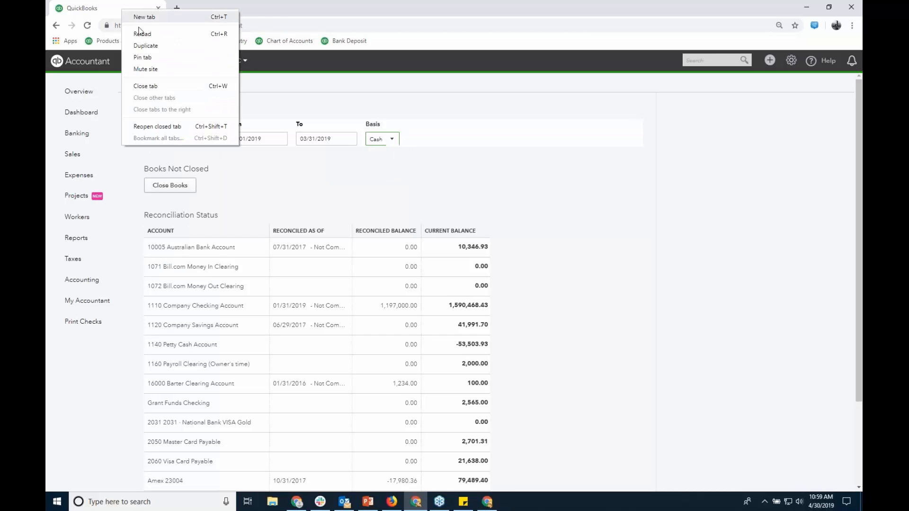
left_click(152, 46)
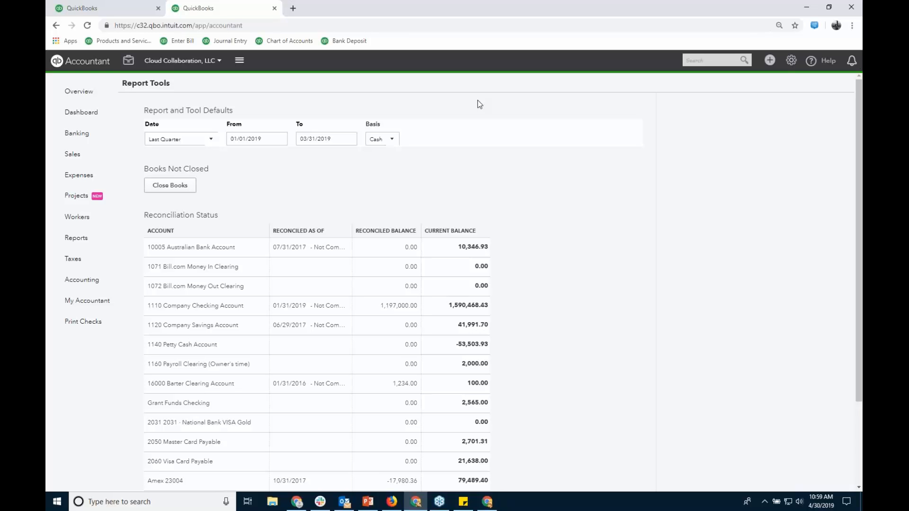
left_click(82, 237)
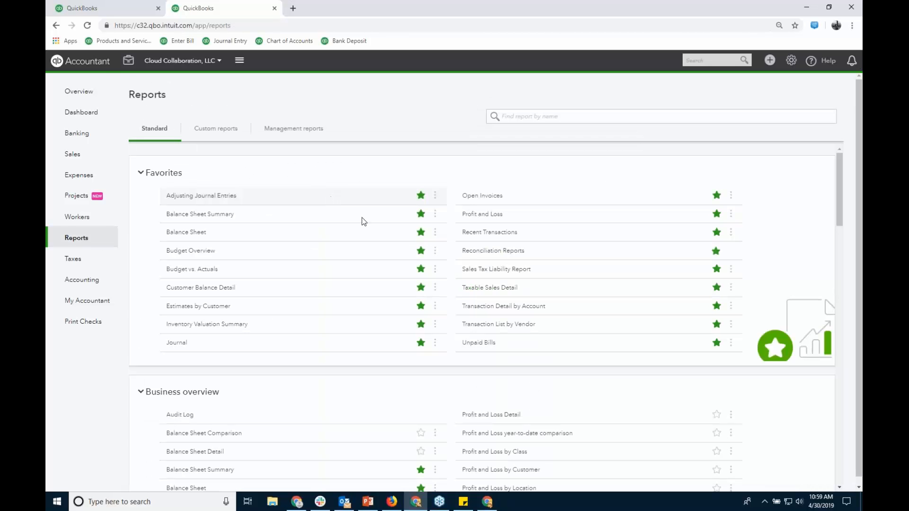
left_click(468, 214)
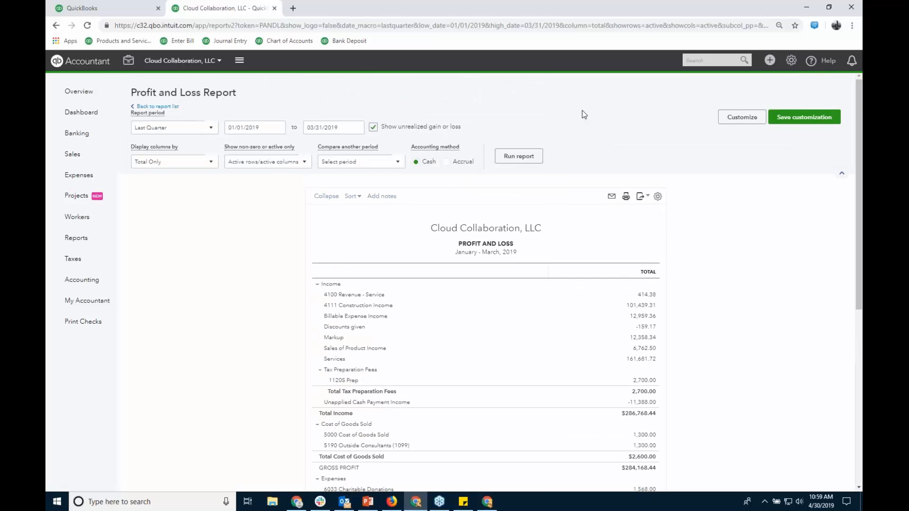
scroll(663, 185, "down", 2)
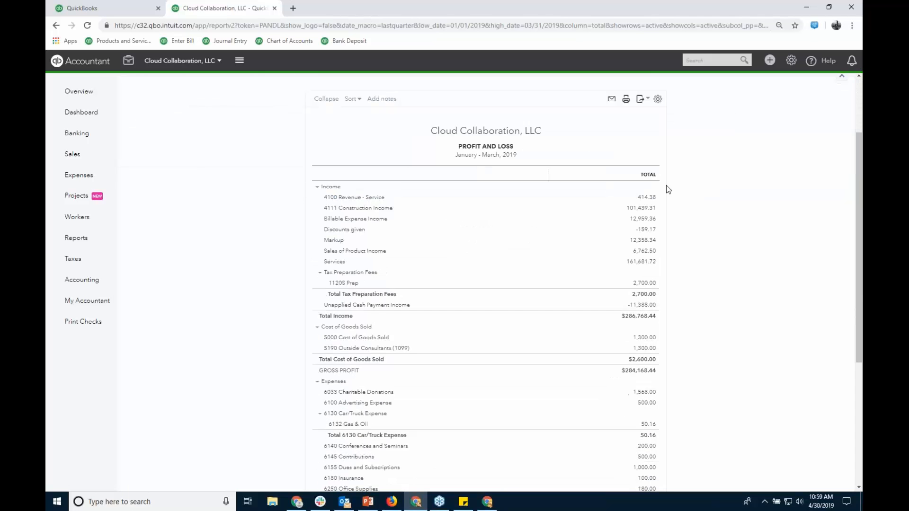
scroll(666, 187, "down", 1)
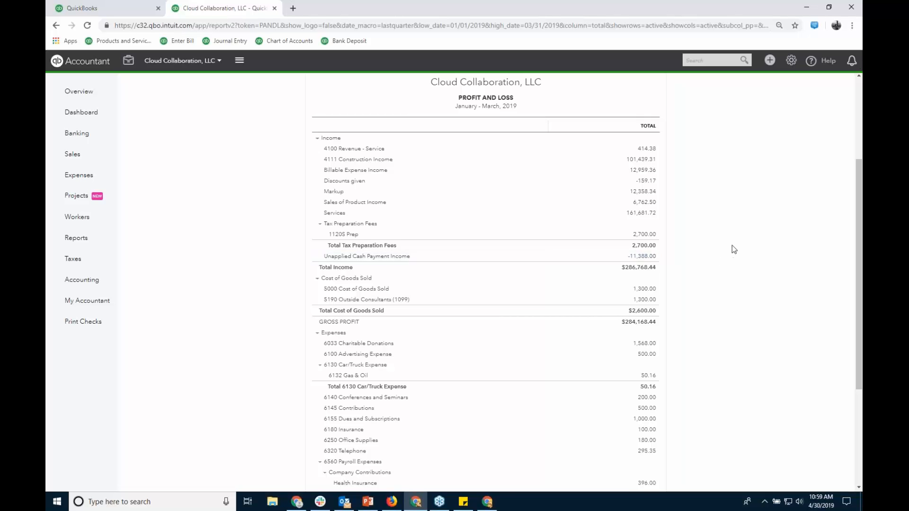
scroll(731, 242, "up", 1)
Duplicate the Profit and Loss report in another browser tab and look through the copy
right_click(219, 8)
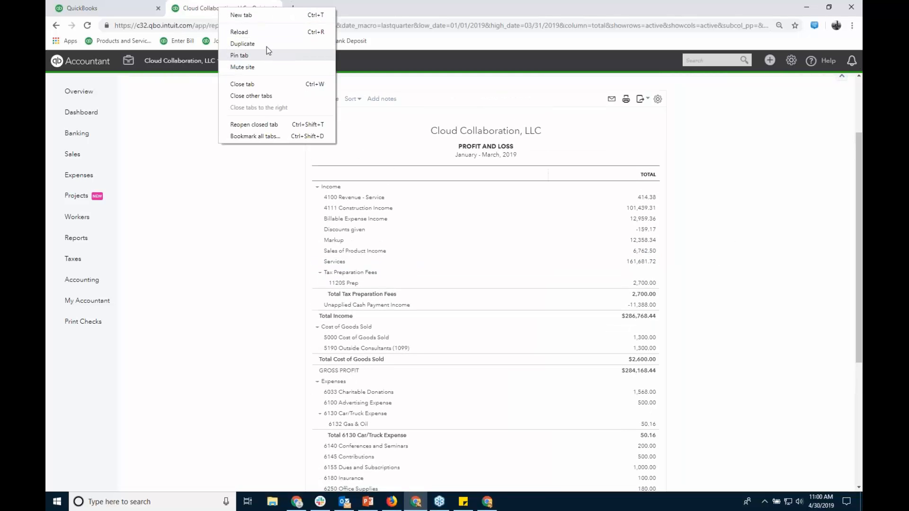
left_click(242, 43)
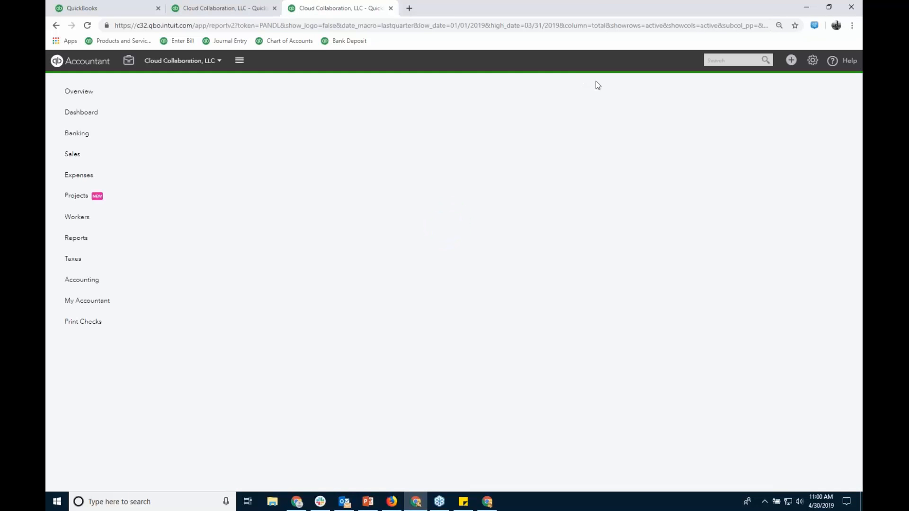
scroll(507, 207, "down", 3)
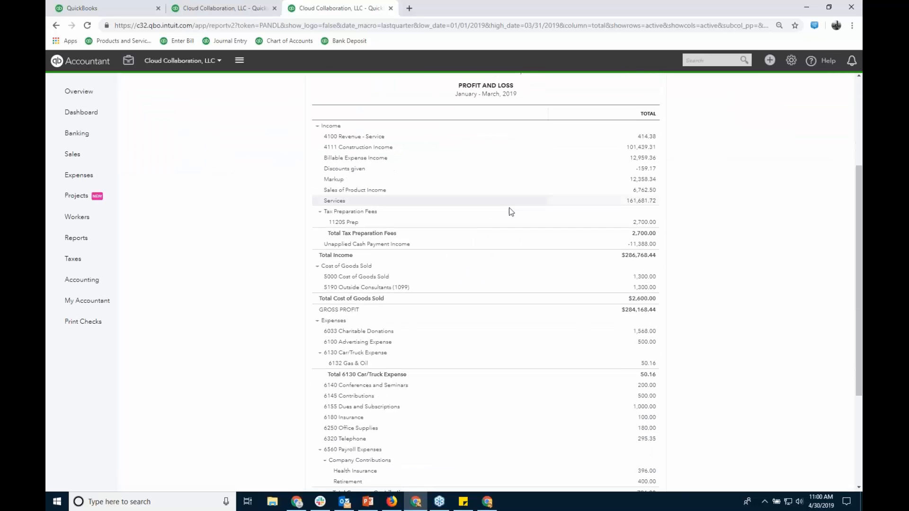
scroll(516, 177, "up", 3)
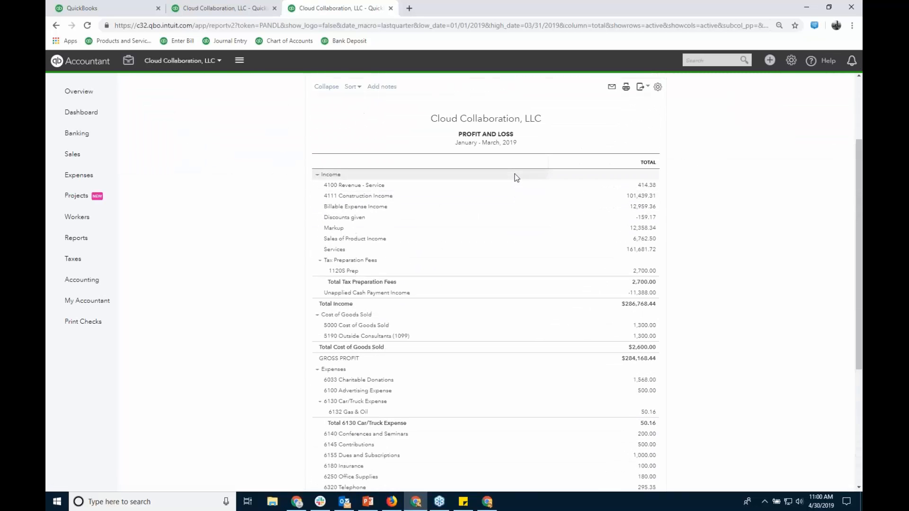
Drill into the Unapplied Cash Payment Income transactions and open a new journal entry in a separate browser tab
left_click(646, 293)
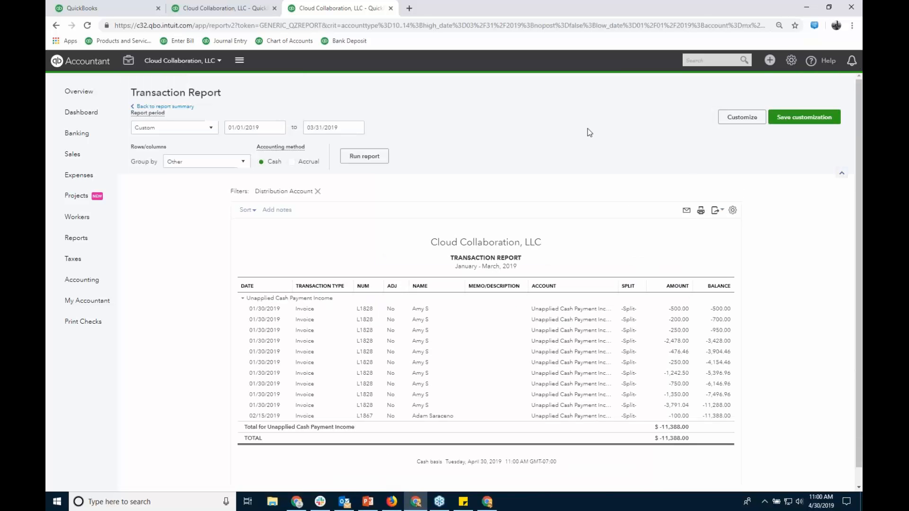
left_click(770, 62)
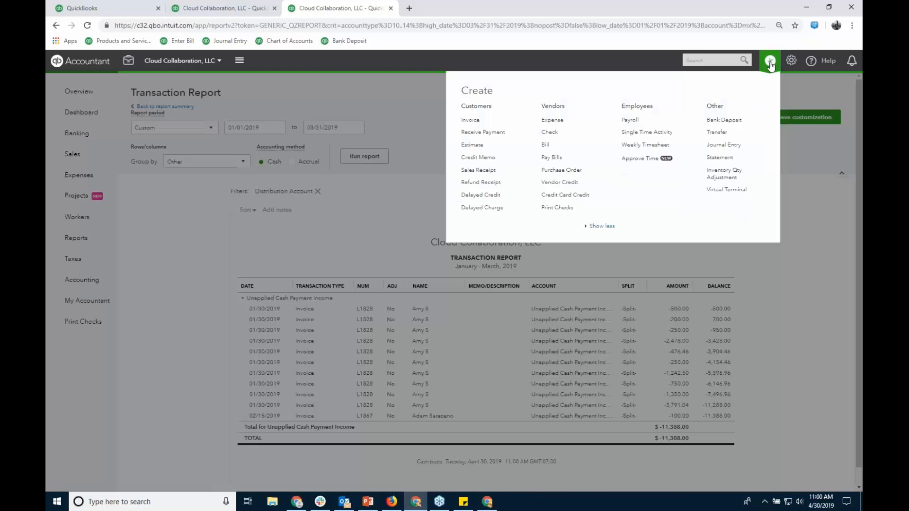
right_click(718, 145)
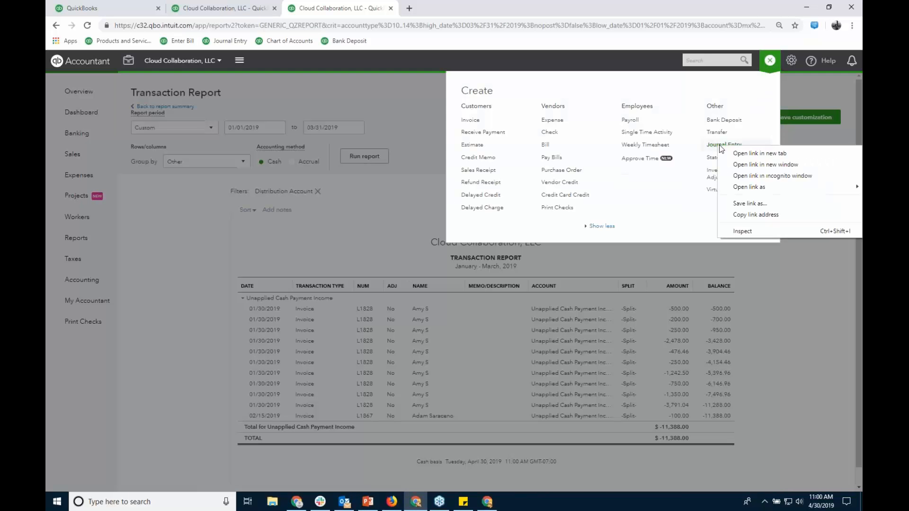
left_click(759, 154)
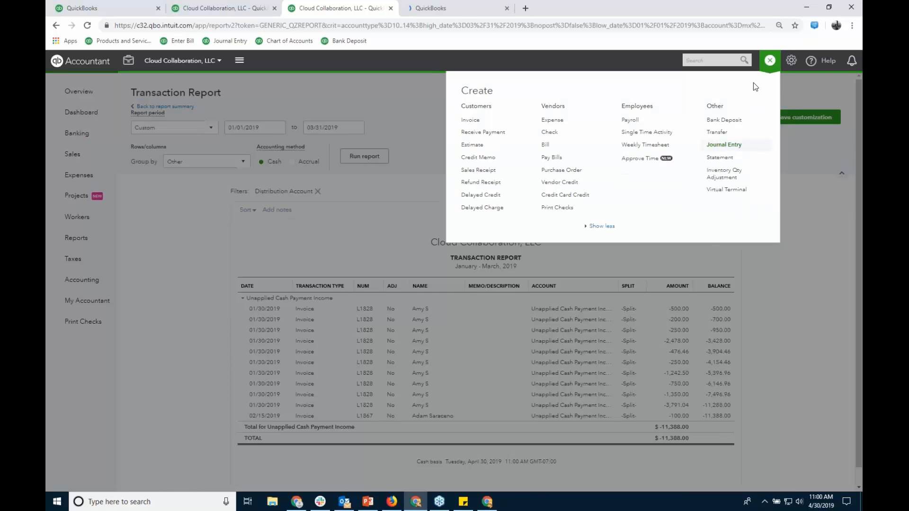
left_click(769, 61)
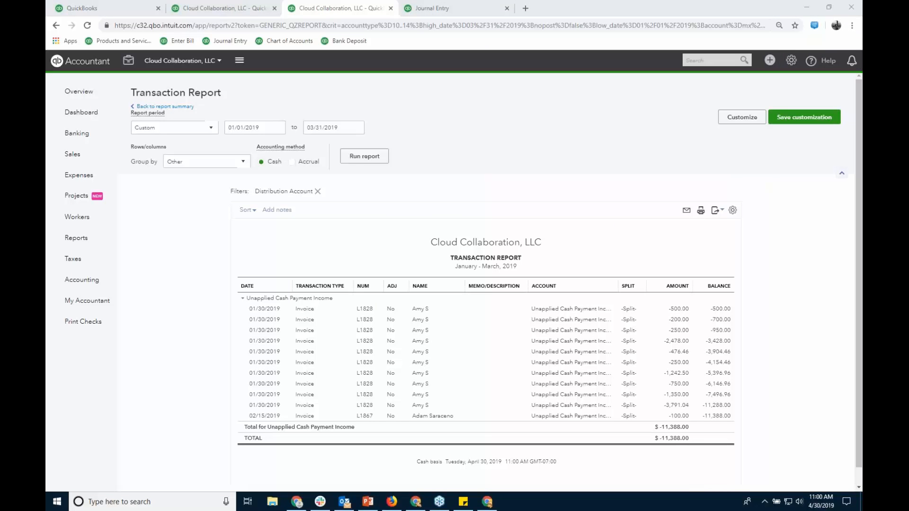
Look through the open browser tabs and close the extra report and journal entry ones, keeping only the report tools page
left_click(554, 103)
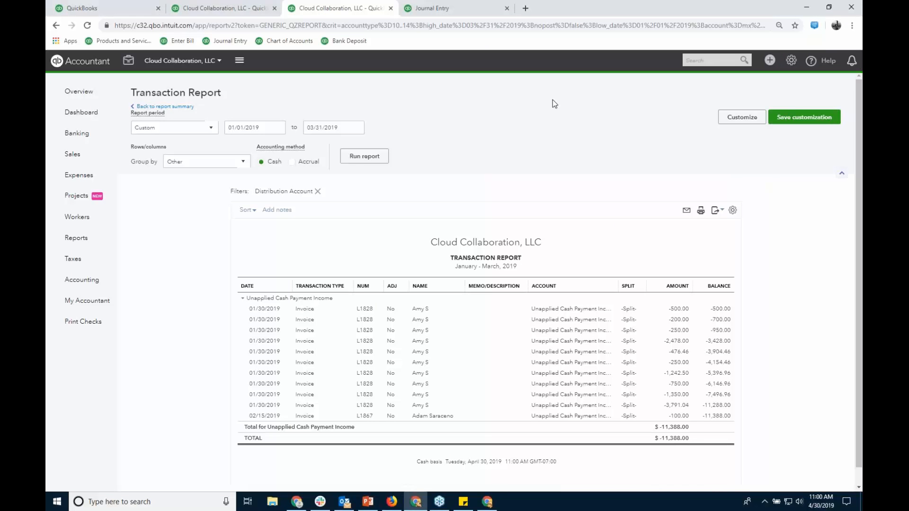
left_click(440, 9)
left_click(246, 9)
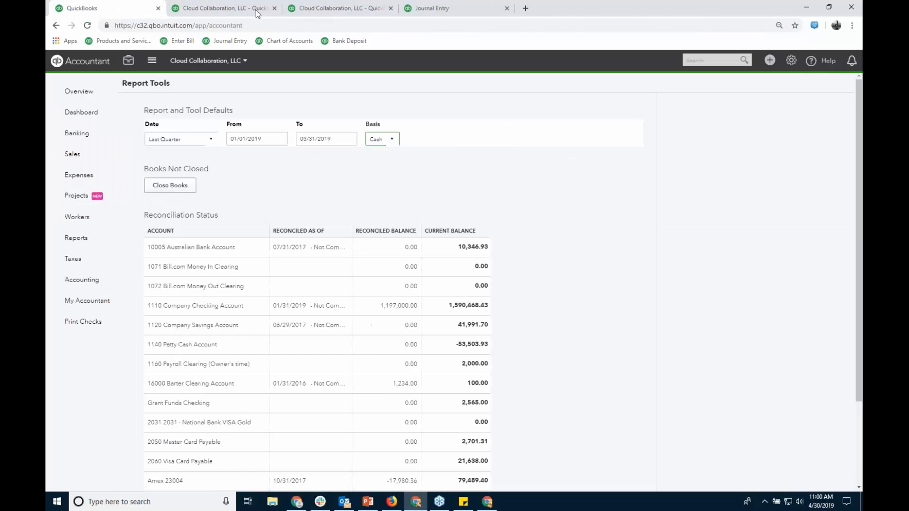
left_click(338, 8)
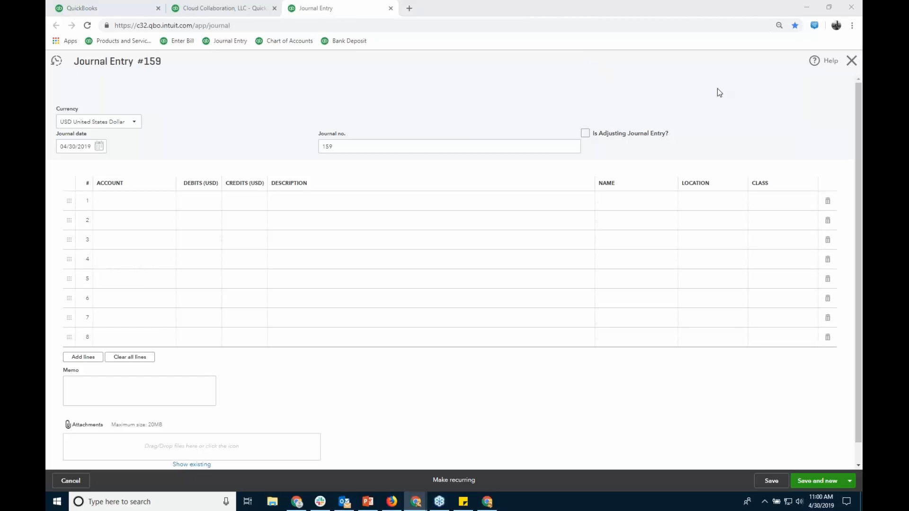
left_click(826, 85)
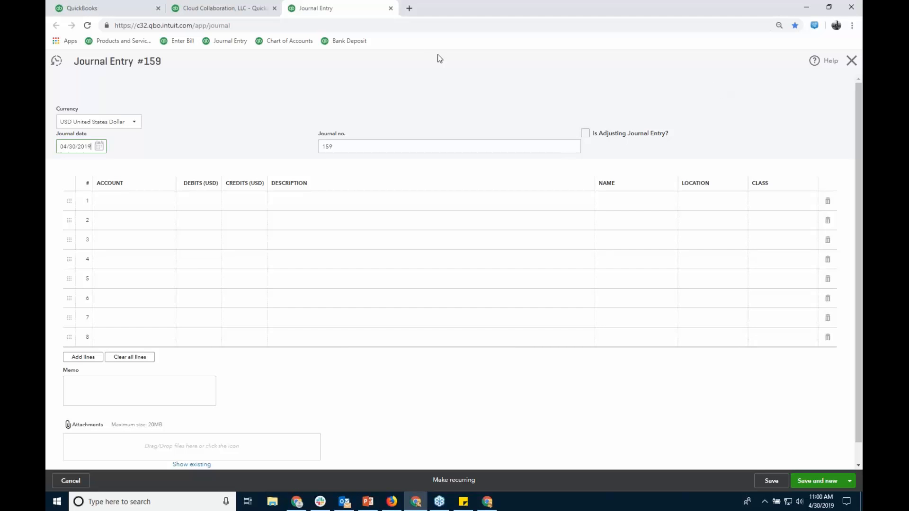
left_click(393, 9)
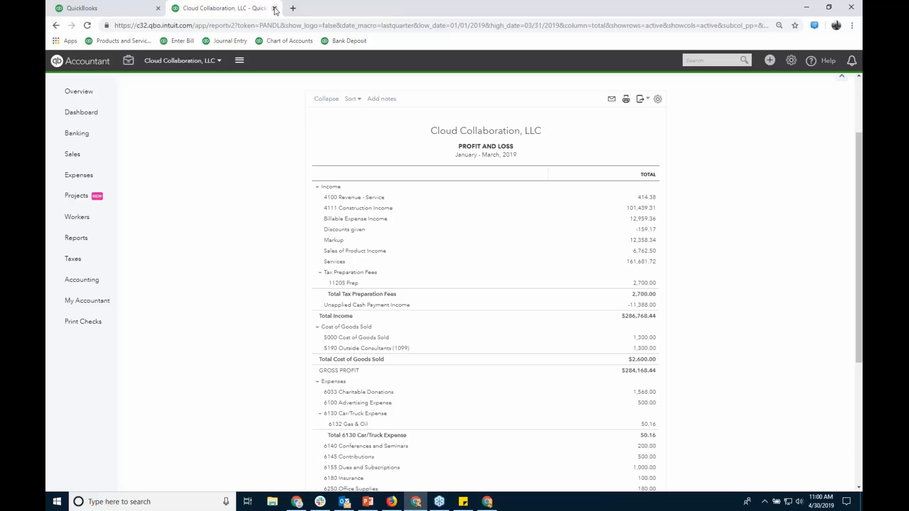
left_click(274, 8)
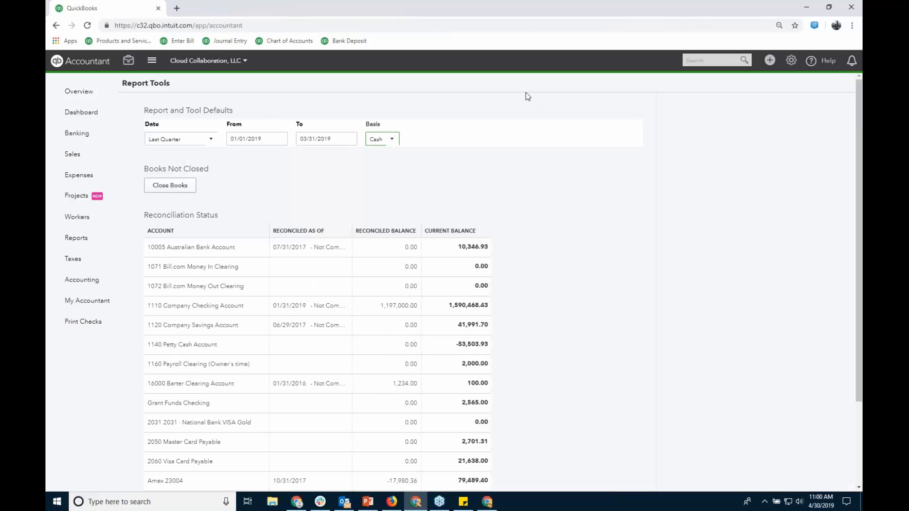
right_click(137, 9)
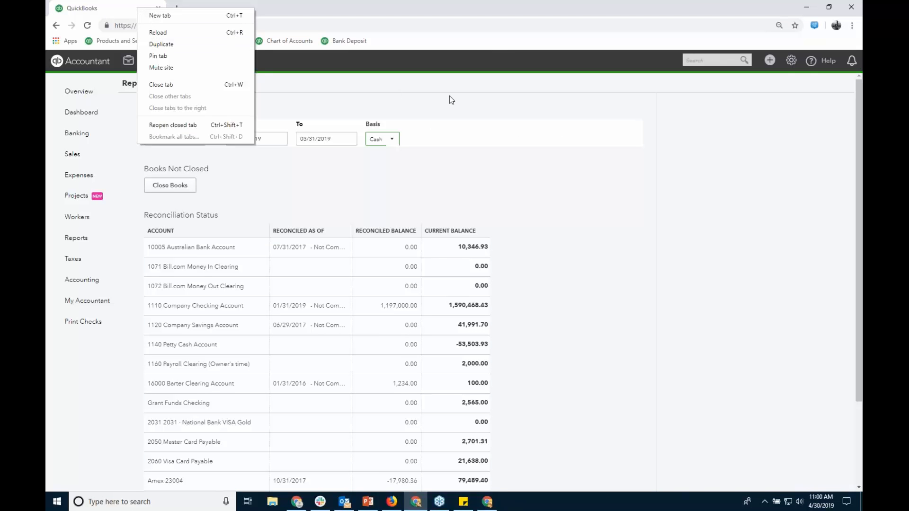
left_click(497, 98)
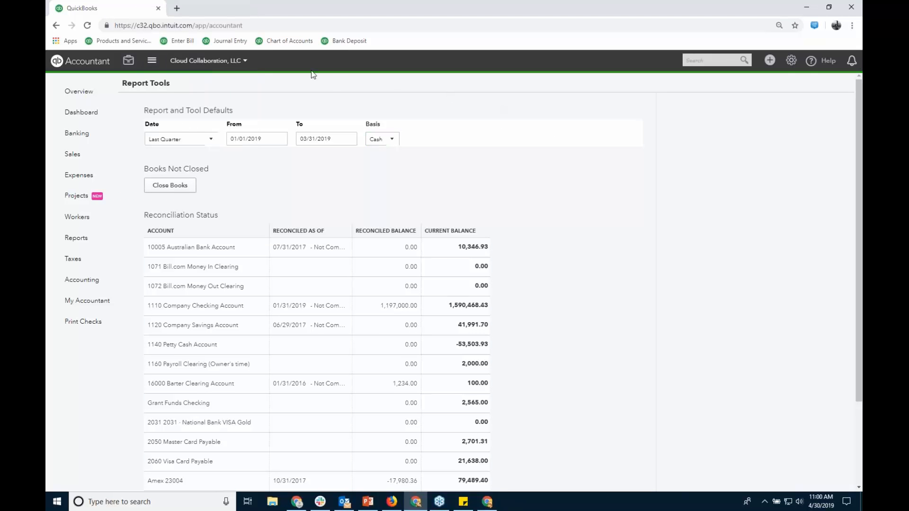
Open the bookmarked Chart of Accounts and Enter Bill pages, and check the bill bookmark's settings before closing the blank bill
left_click(289, 40)
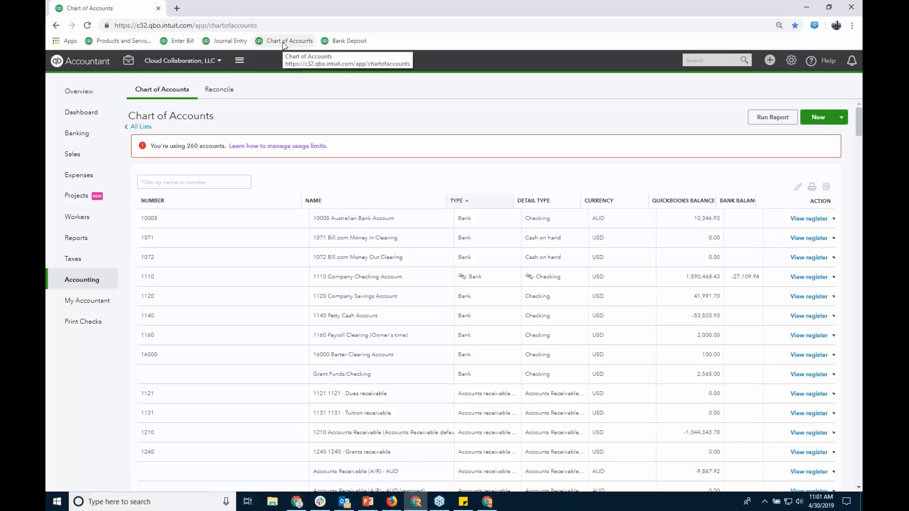
left_click(180, 41)
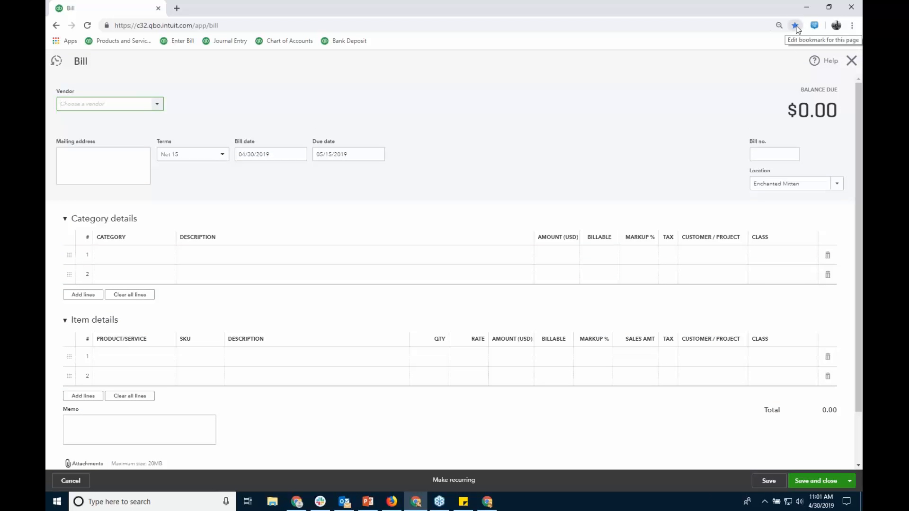
left_click(795, 27)
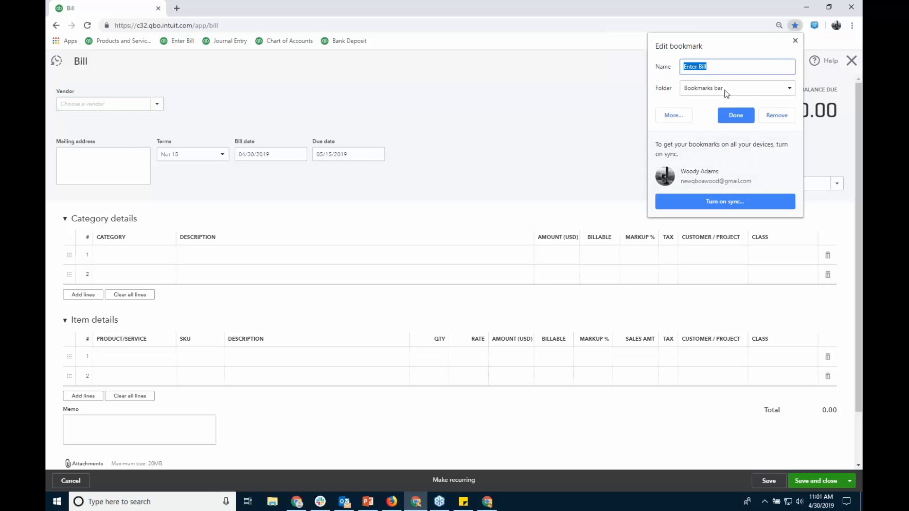
left_click(580, 41)
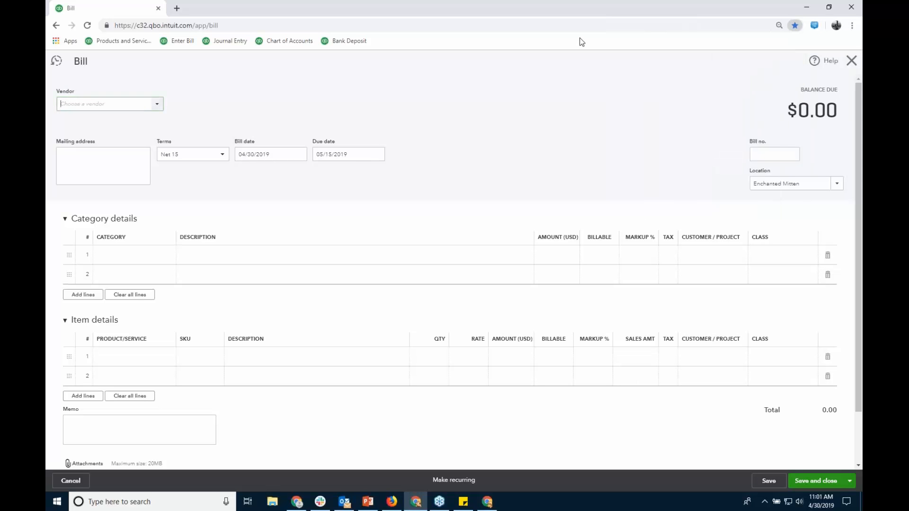
left_click(851, 61)
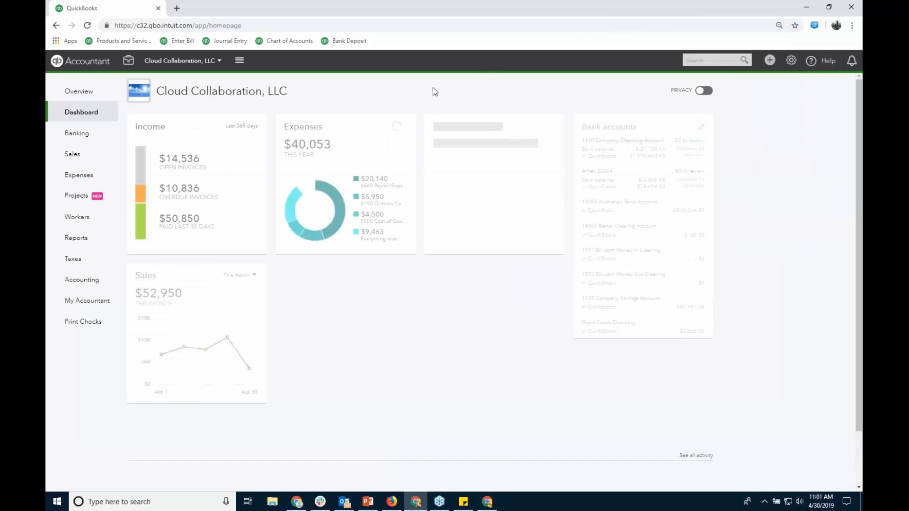
Start adding a new Chrome browser profile without a desktop shortcut
left_click(835, 26)
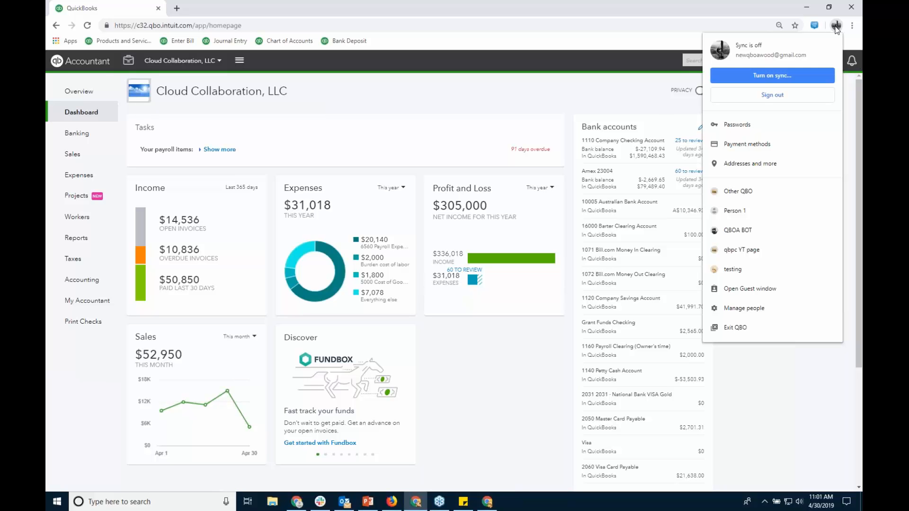
left_click(768, 312)
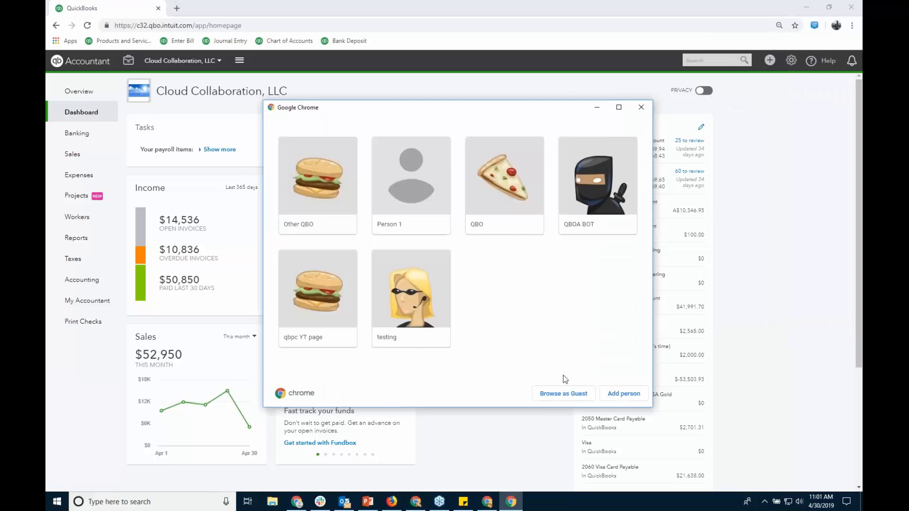
left_click(624, 394)
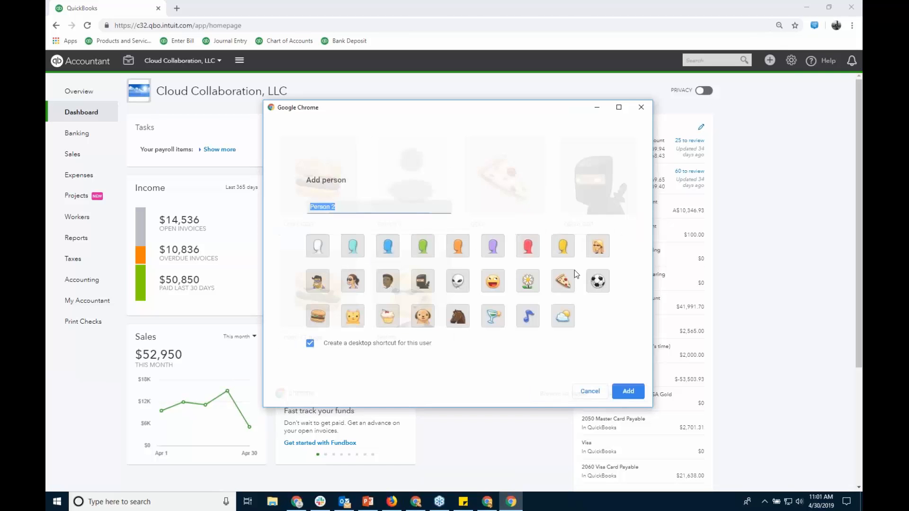
left_click(310, 344)
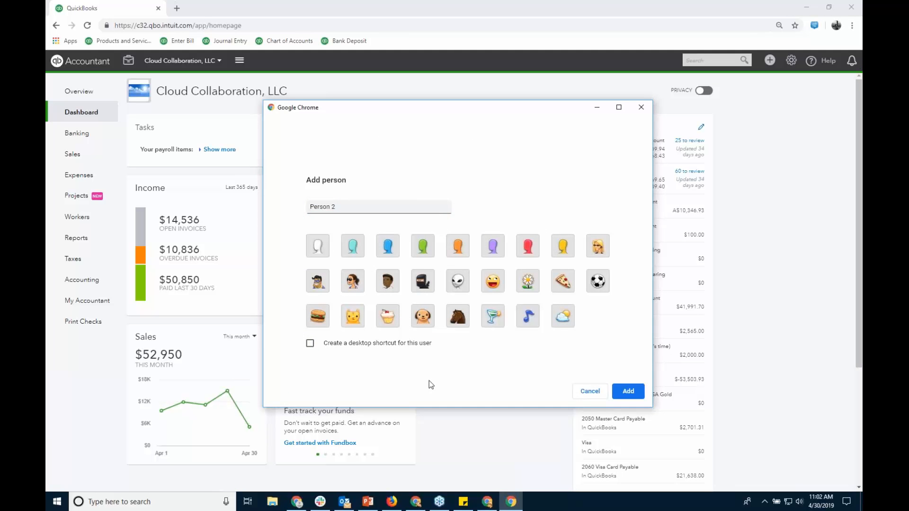
Give the new browser profile the soccer ball picture and the name QBO, and cancel adding it
left_click(597, 281)
triple_click(339, 206)
key("Home")
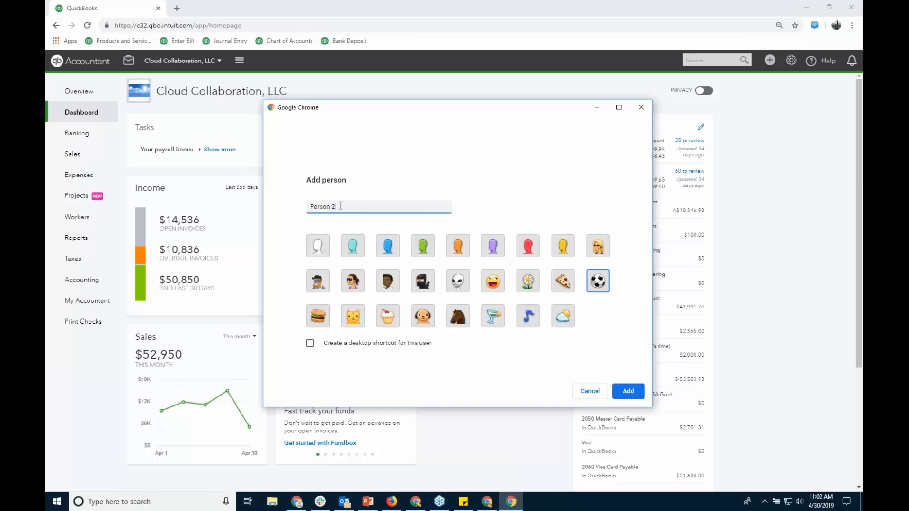
key("BackSpace")
key("BackSpace")
key("BackSpace")
key("BackSpace")
key("BackSpace")
key("BackSpace")
key("BackSpace")
type("QBO")
left_click(590, 391)
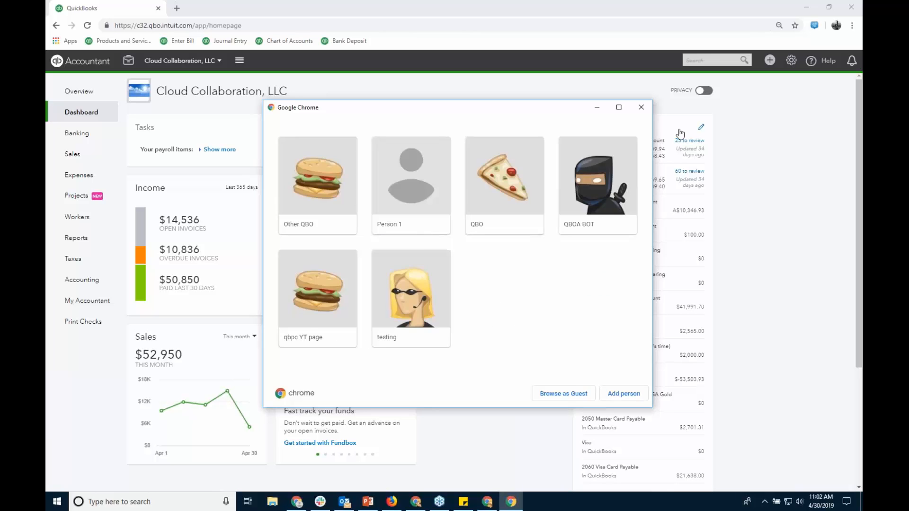
left_click(641, 107)
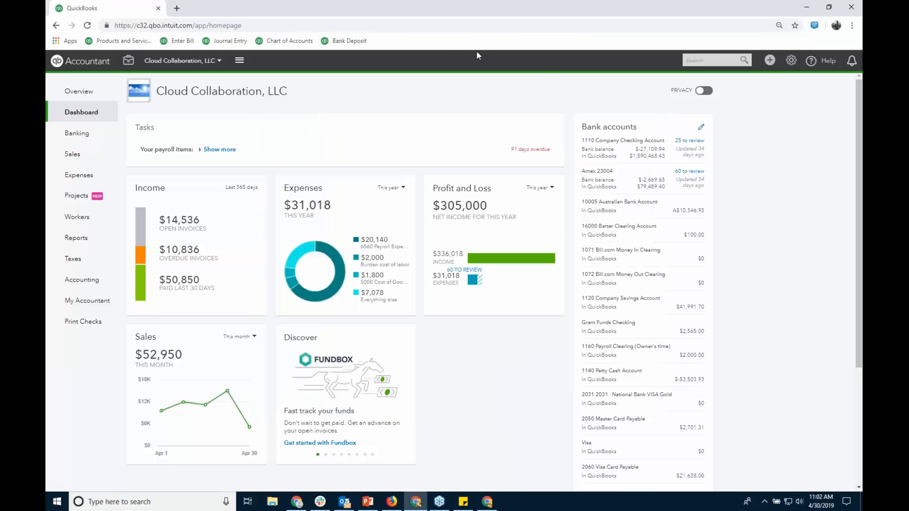
left_click(770, 60)
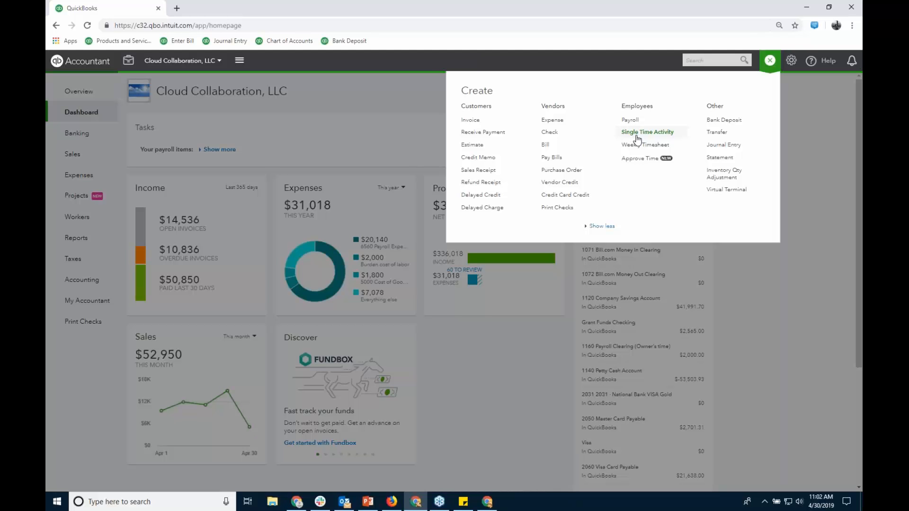
left_click(321, 89)
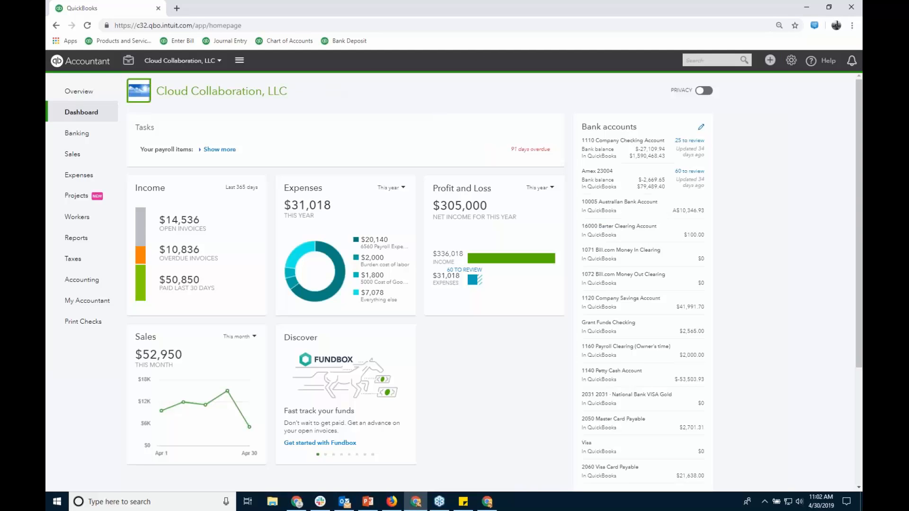
Open the bookmarked Products and Services list, and start a new invoice in a duplicate browser tab of it
left_click(124, 41)
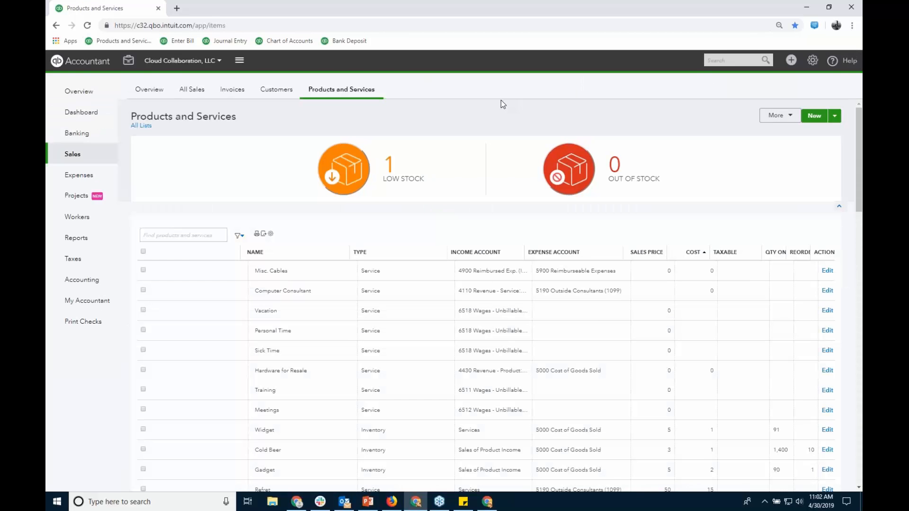
right_click(116, 9)
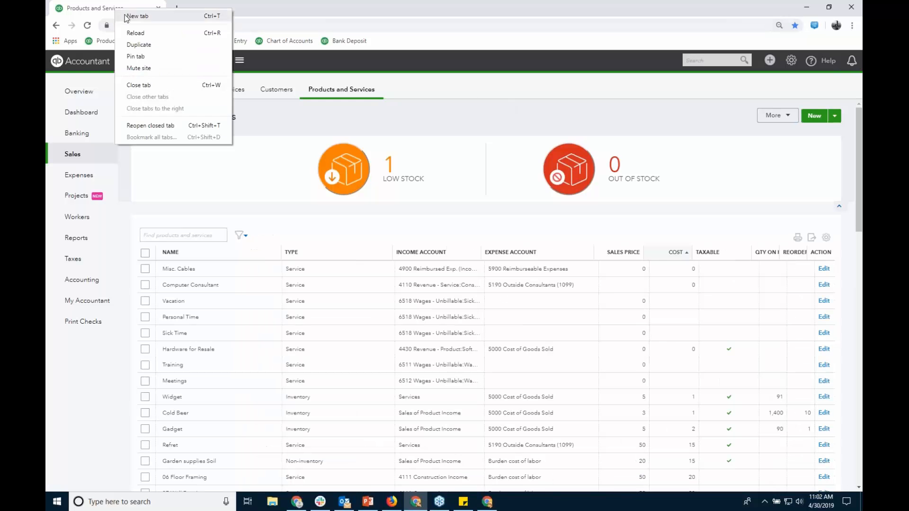
left_click(151, 46)
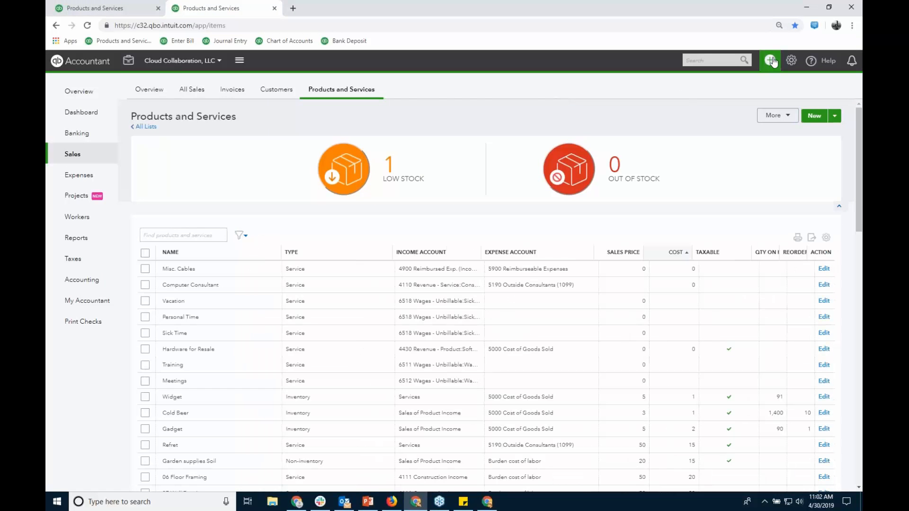
left_click(771, 60)
left_click(472, 121)
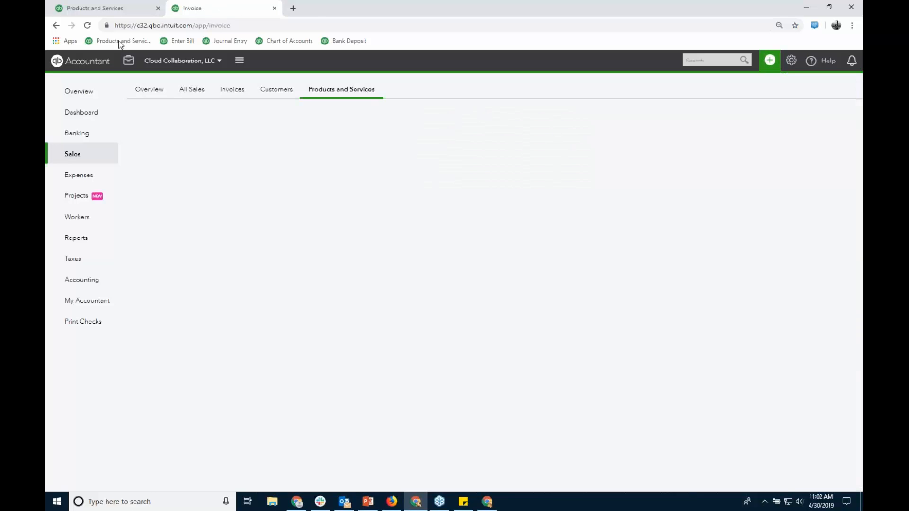
Duplicate the invoice's browser tab, close the blank invoice in the copy and start a new sales receipt there
right_click(200, 7)
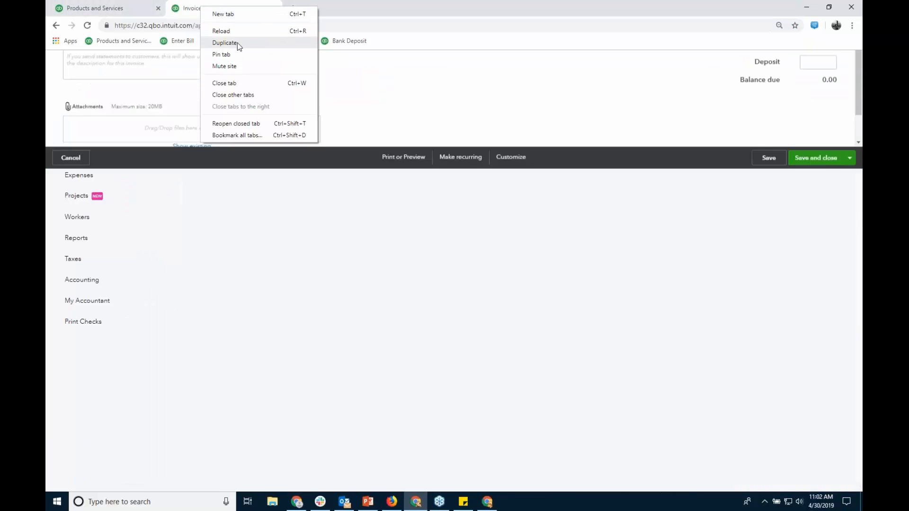
left_click(225, 43)
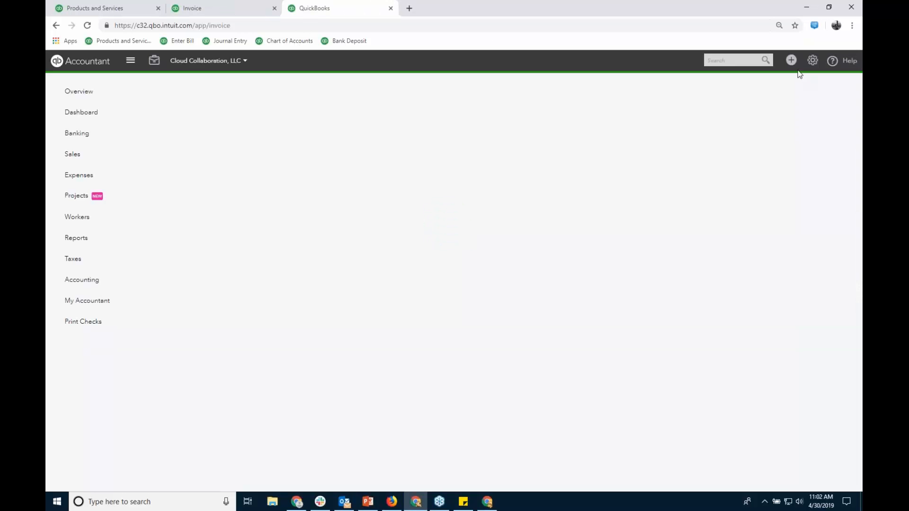
left_click(791, 65)
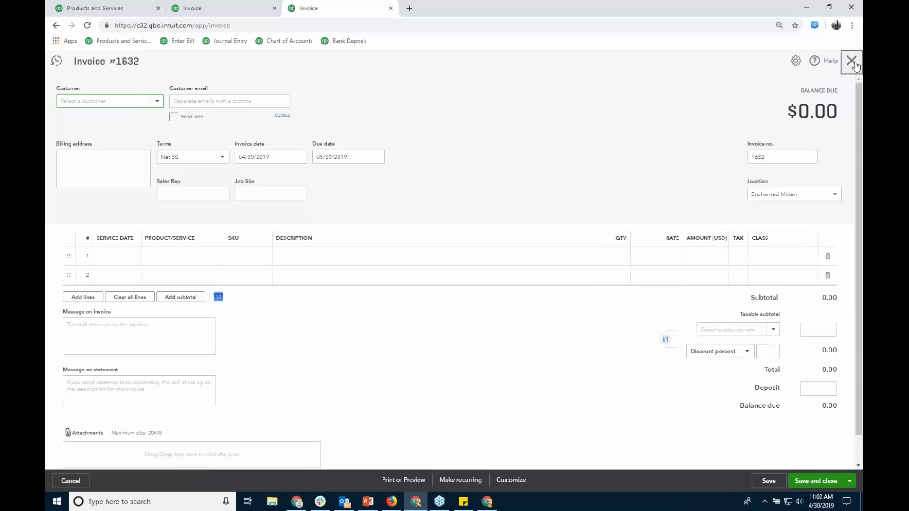
left_click(854, 65)
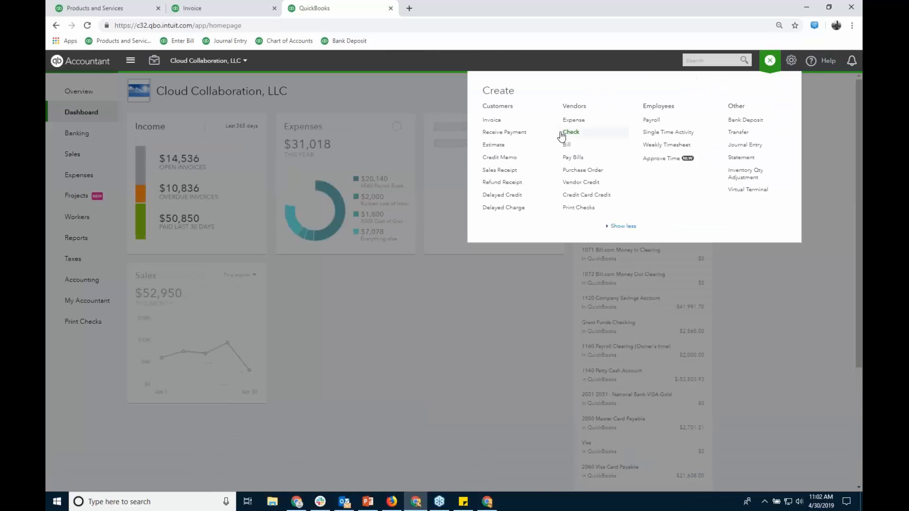
left_click(505, 170)
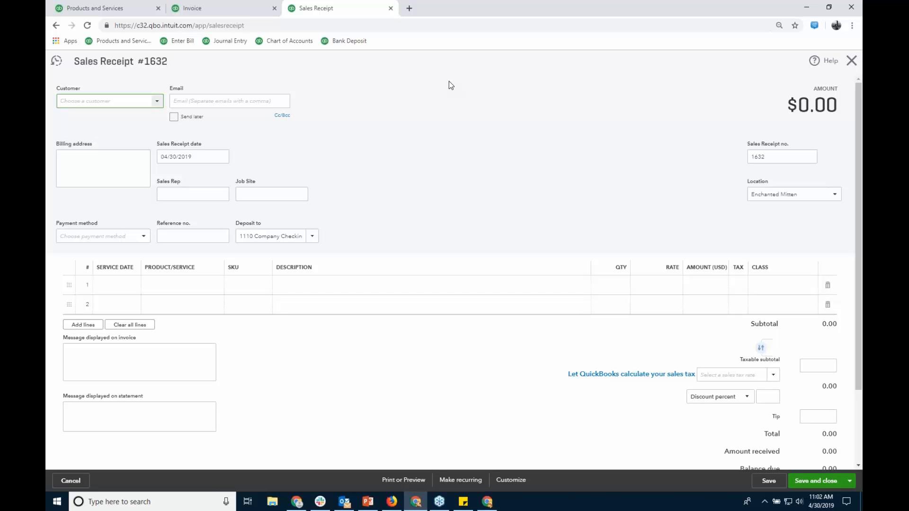
Close the browser tabs with the blank sales receipt and invoice, and open the company's dashboard
left_click(391, 9)
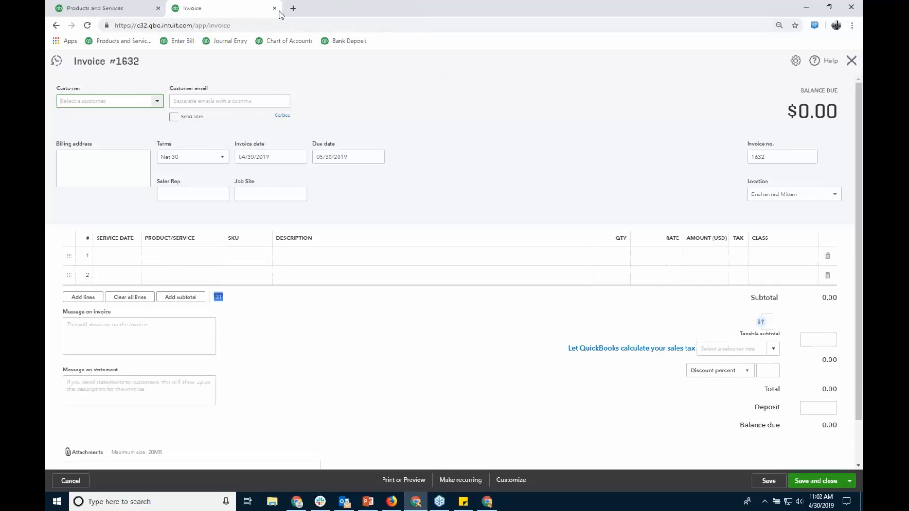
left_click(274, 8)
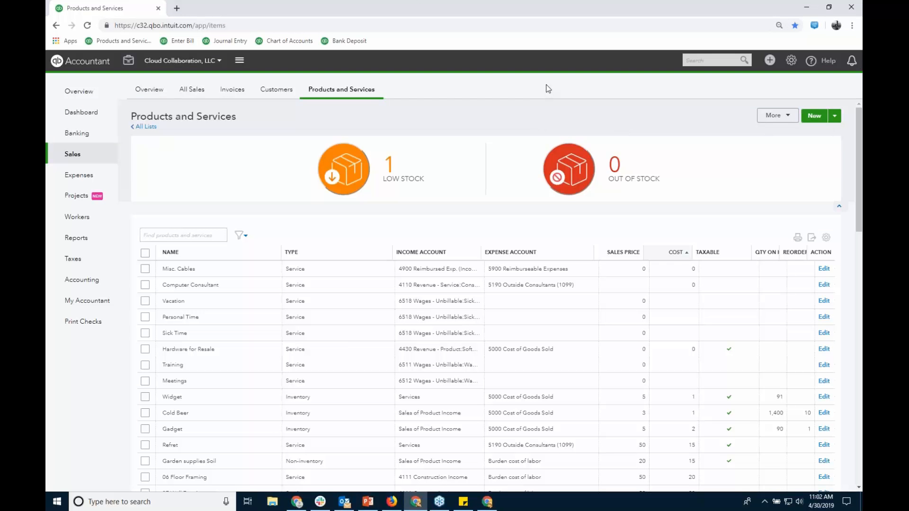
left_click(86, 112)
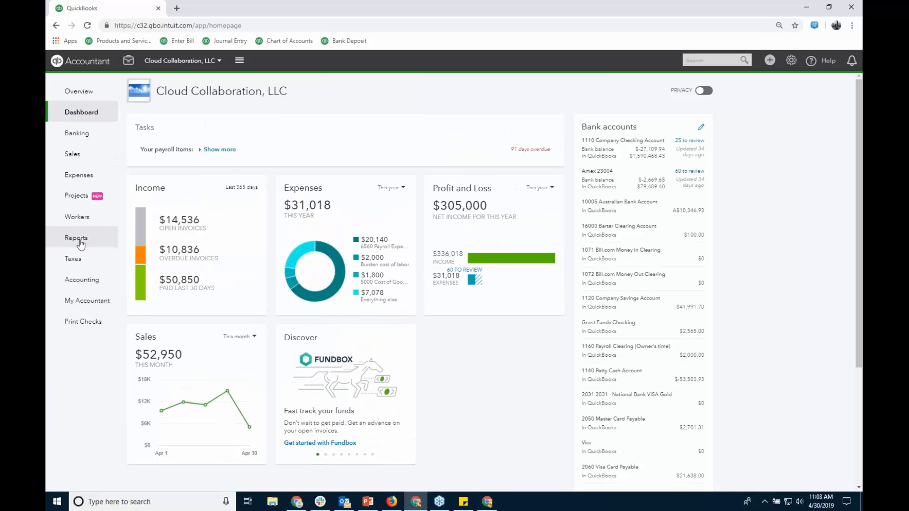
Open the accountant's Overview of the client's books and expand its Common Issues section
mouse_move(72, 264)
mouse_move(85, 283)
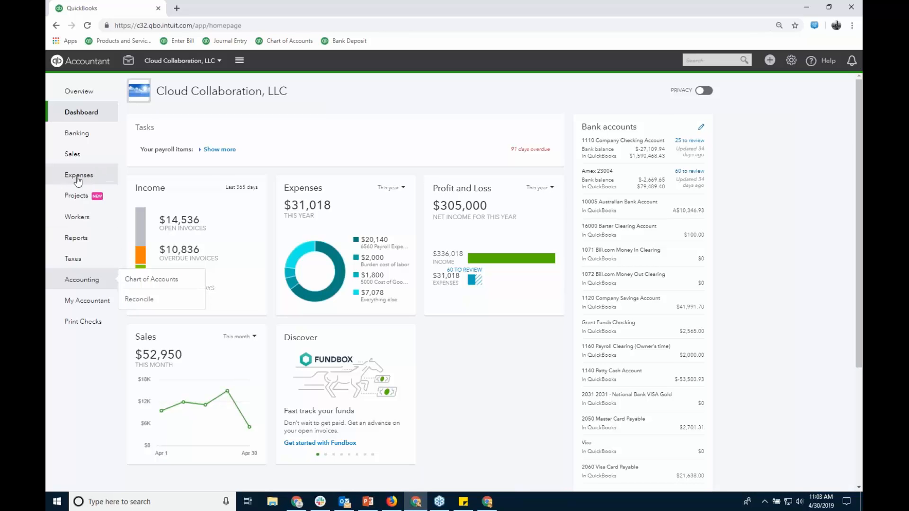
mouse_move(75, 156)
mouse_move(83, 135)
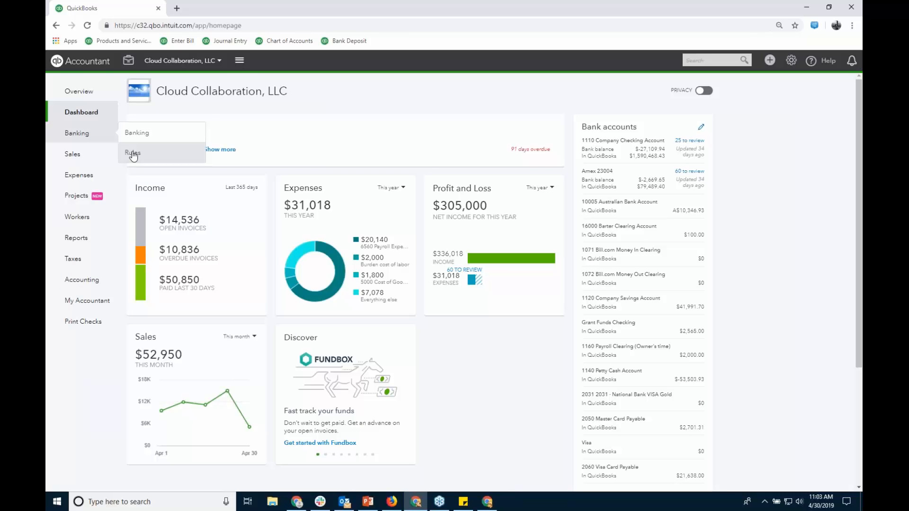
left_click(86, 96)
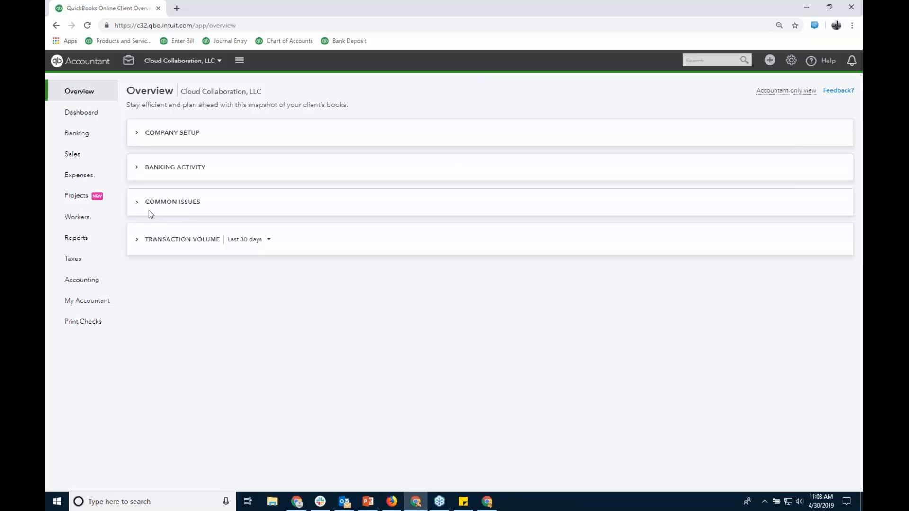
left_click(138, 202)
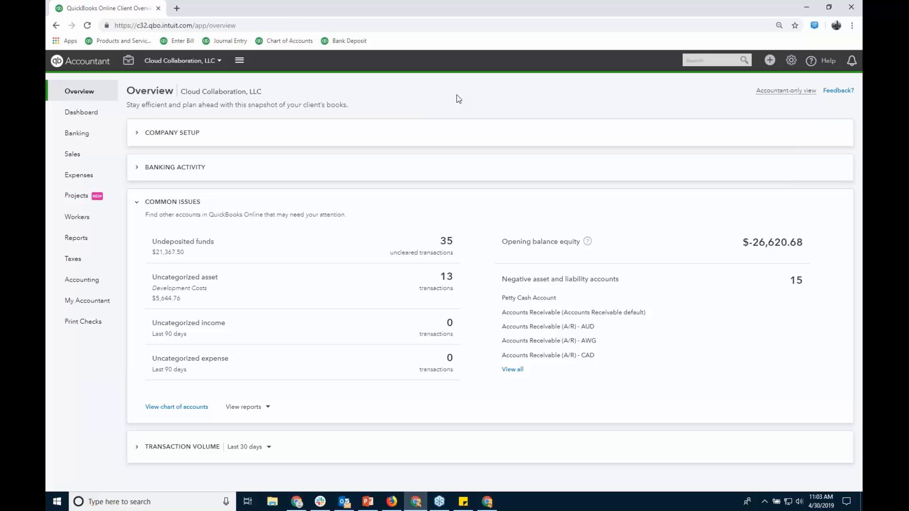
Review the available transaction types to create, and bring up the company's settings, lists and tools
mouse_move(78, 217)
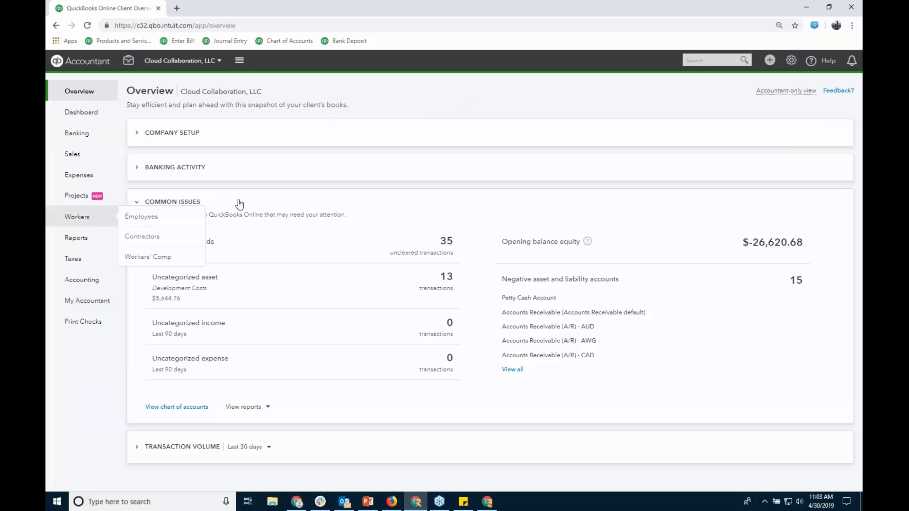
left_click(769, 61)
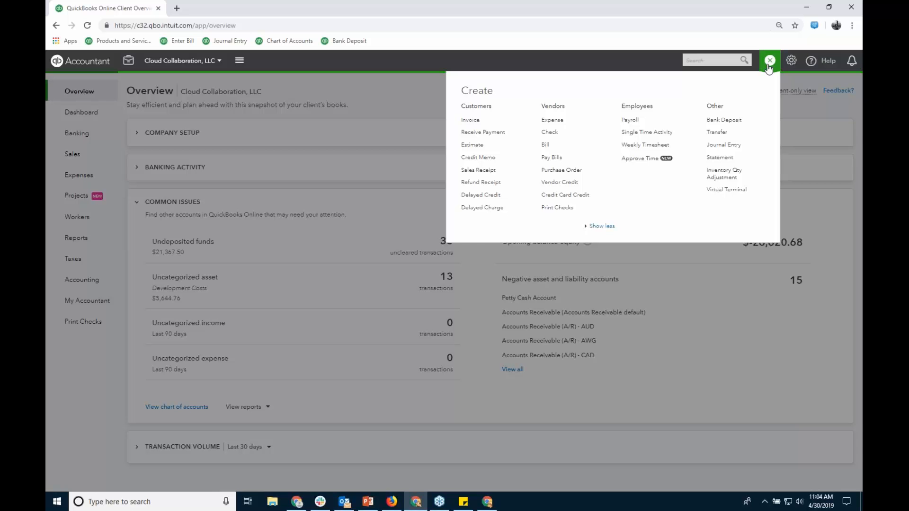
left_click(769, 61)
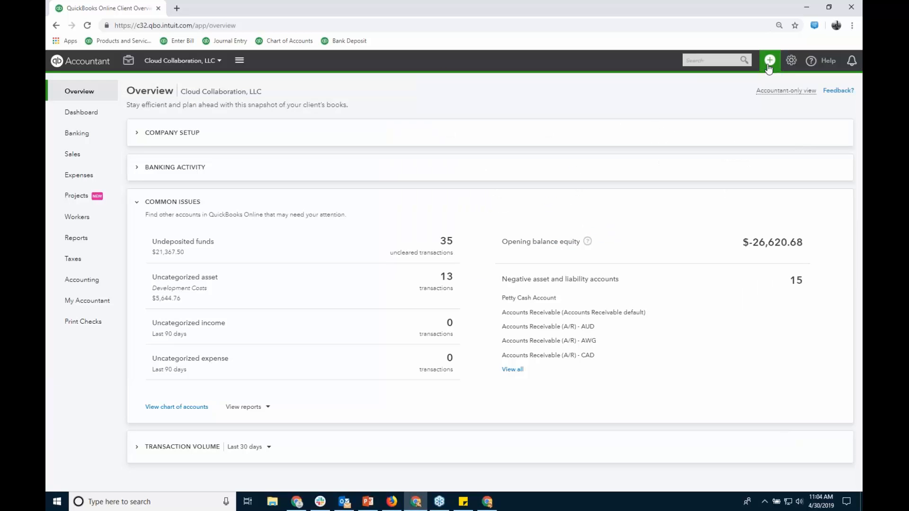
left_click(769, 61)
left_click(790, 64)
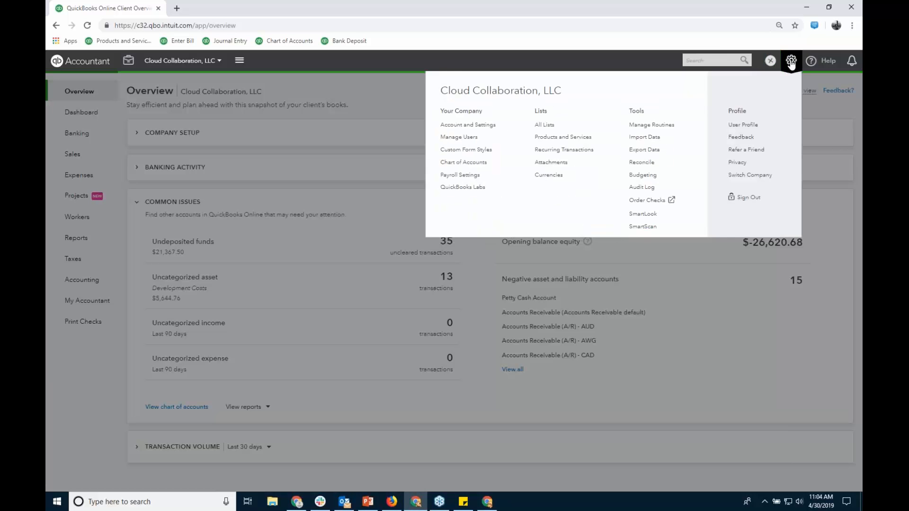